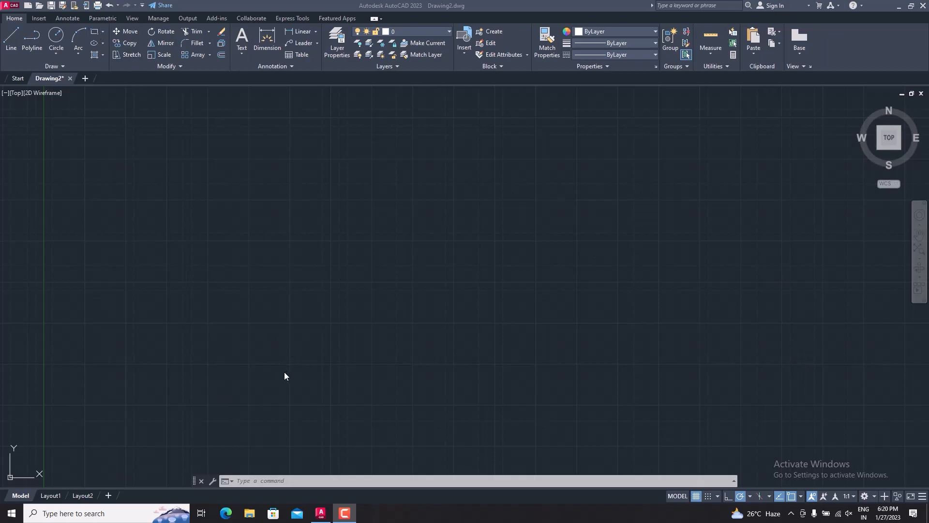
Draw a 50 by 50 square with the Rectangle command, starting at the origin 0,0.
scroll(286, 370, "down", 4)
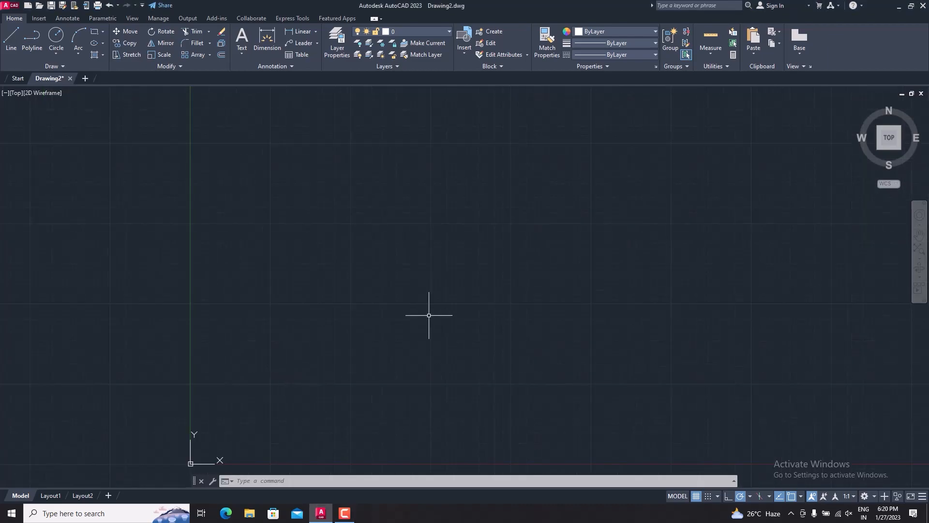
middle_click_drag(316, 332, 255, 248)
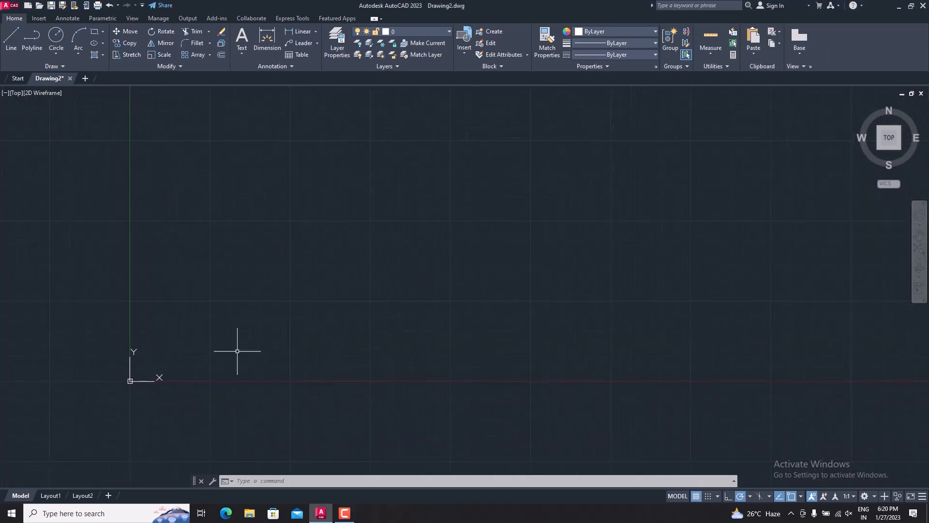
middle_click_drag(321, 272, 288, 318)
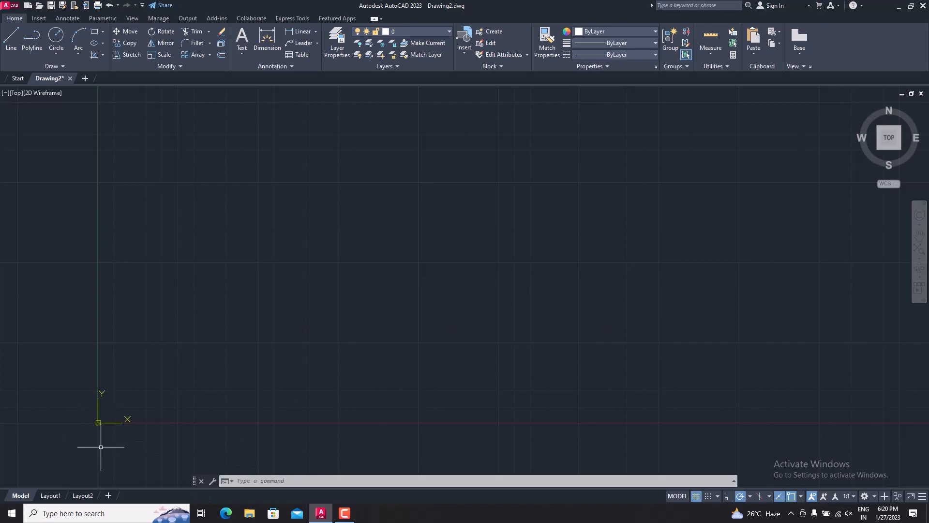
left_click(96, 33)
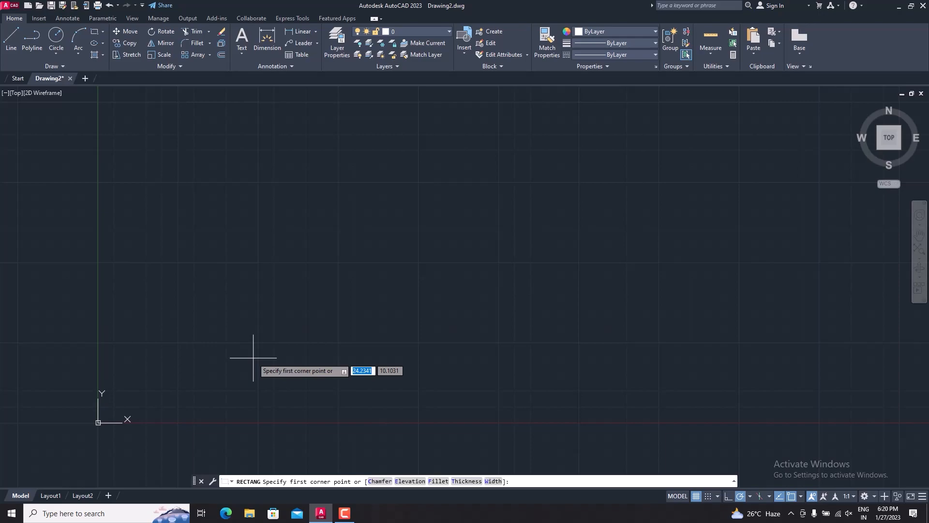
type("0,0")
key("Return")
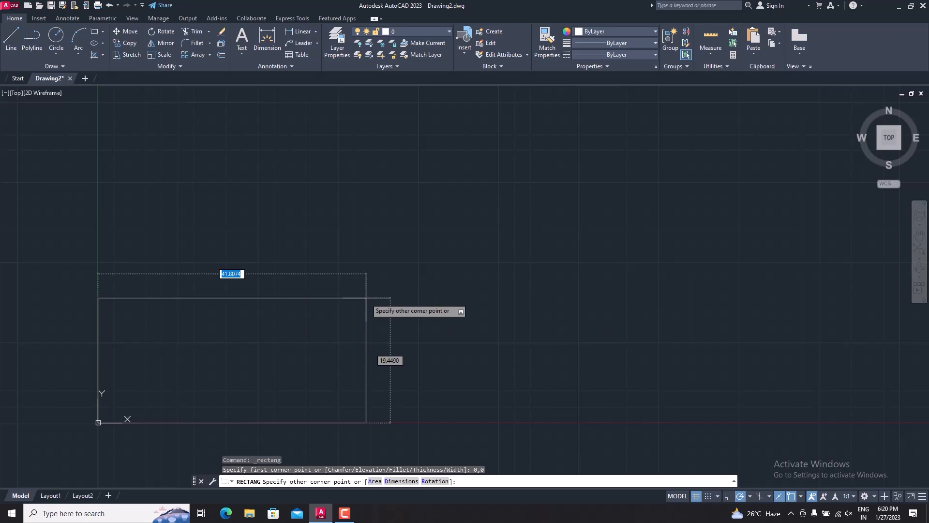
type("50")
key("Tab")
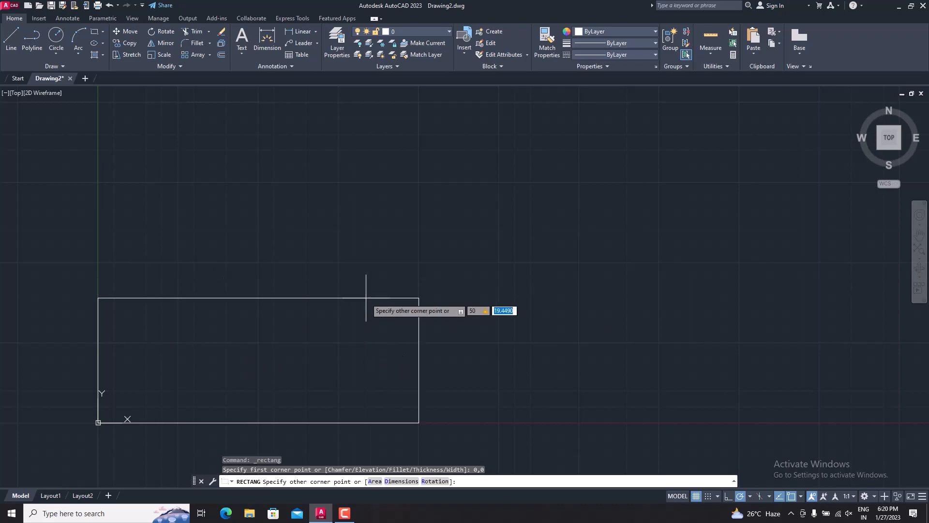
type("4")
type("0")
key("Return")
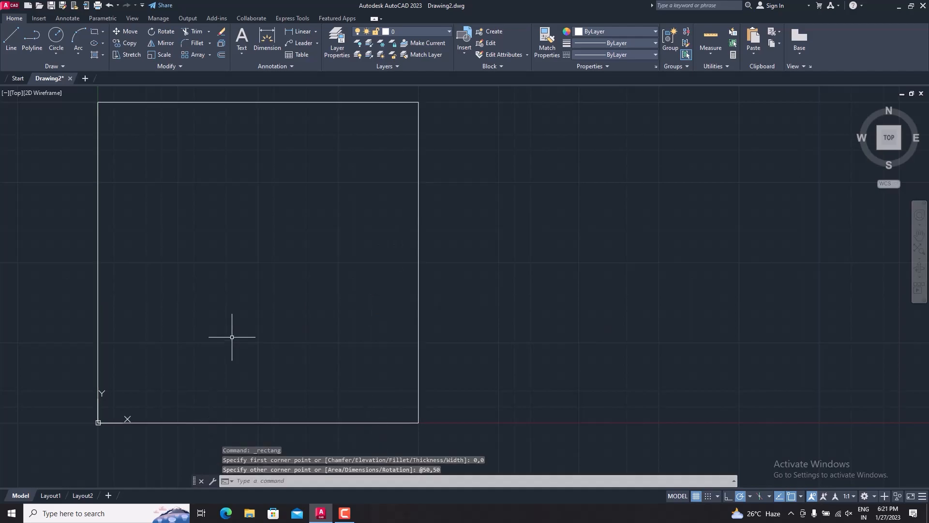
Try a 20 by 20 square inside the large square with its first corner at 10,10, and undo it.
middle_click_drag(529, 264, 706, 272)
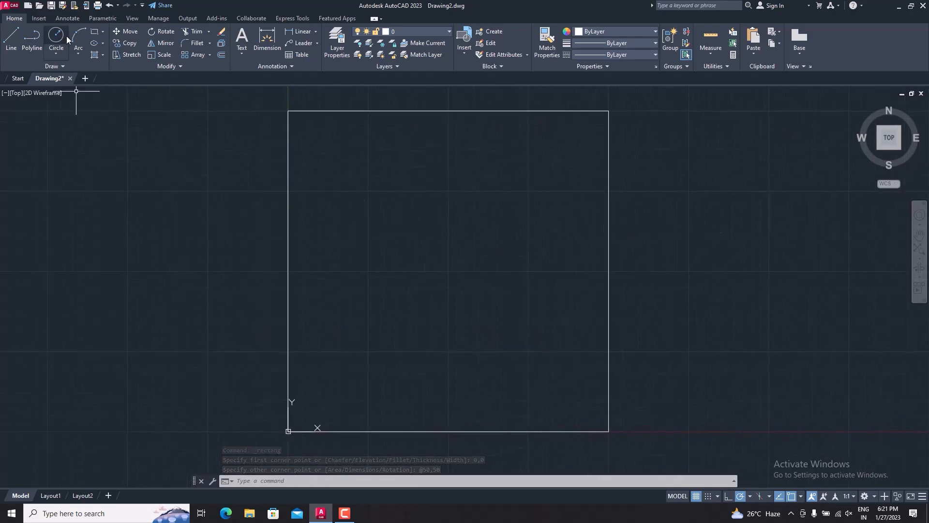
left_click(95, 35)
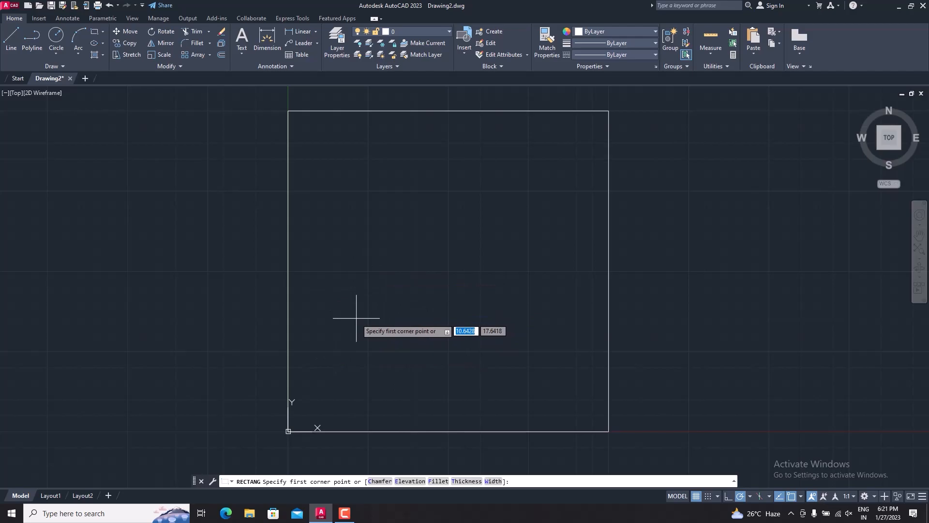
type("10")
key("Tab")
type("10")
key("Return")
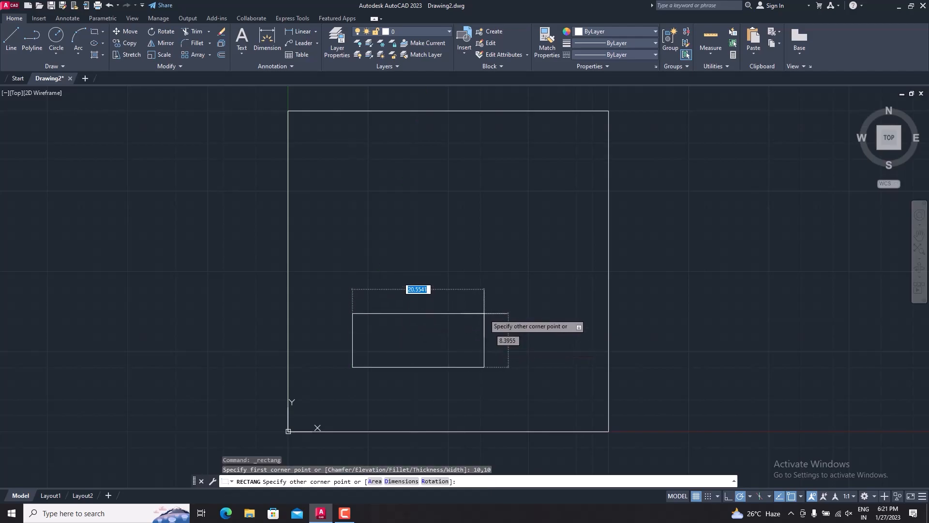
type("20")
key("Tab")
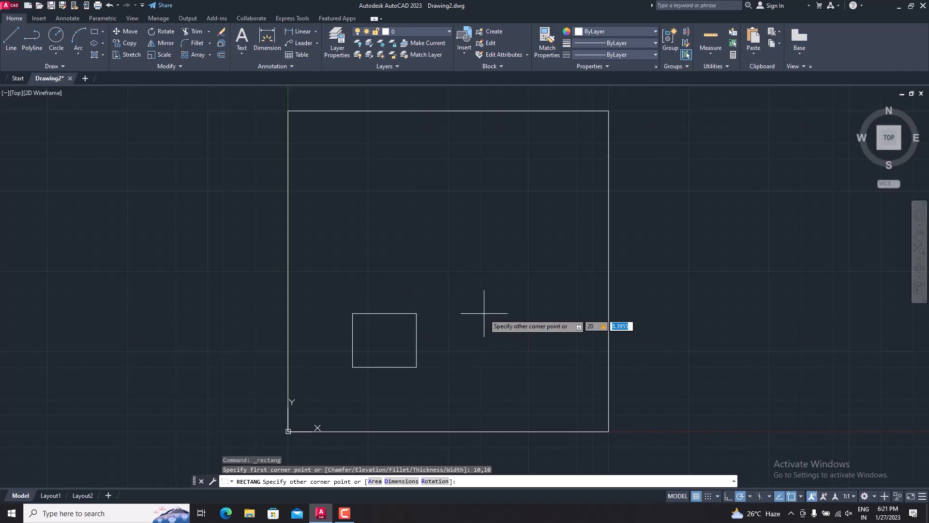
type("20")
key("Return")
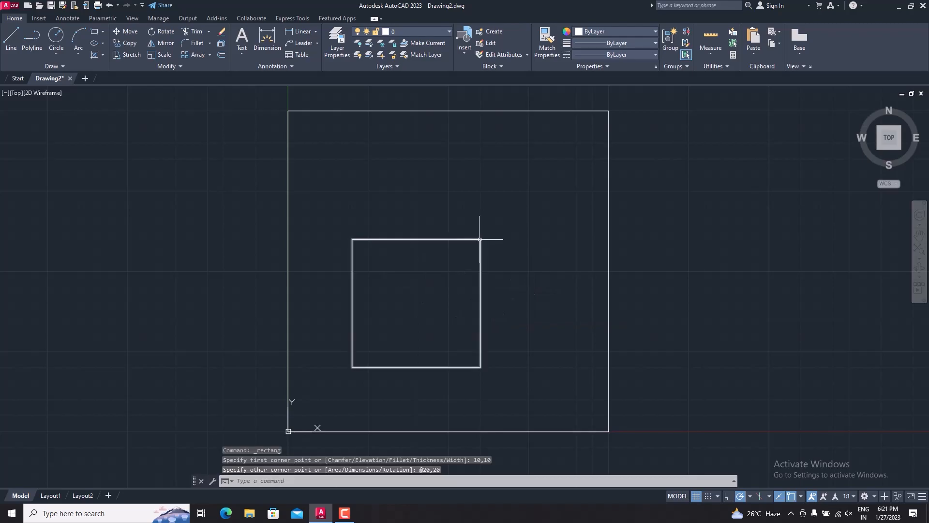
key("ctrl+z")
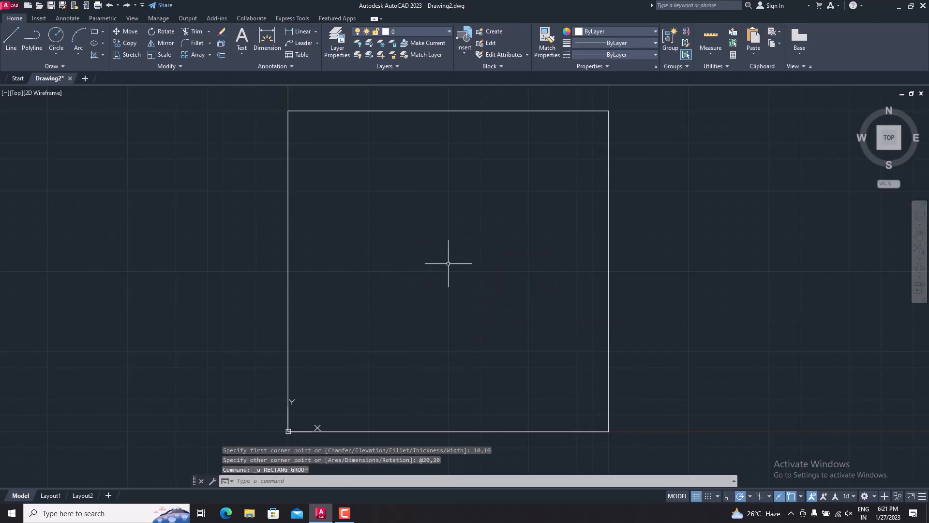
Draw a 15 by 15 square inside the large square with its first corner at 10,10.
left_click(95, 31)
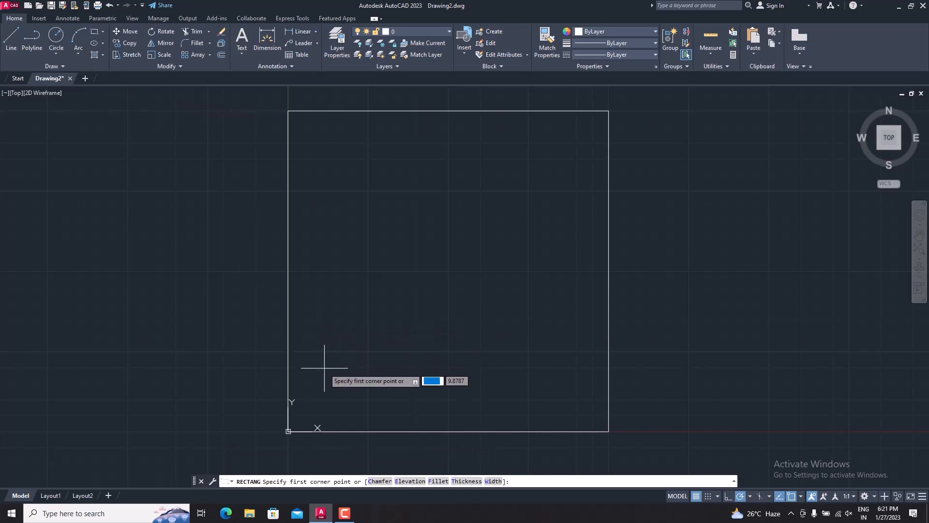
type("10,10")
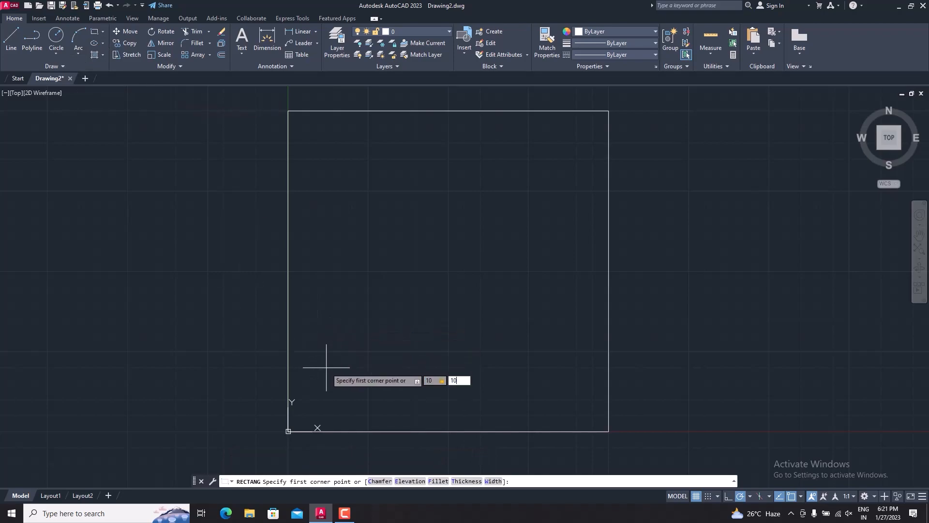
key("Return")
type("15")
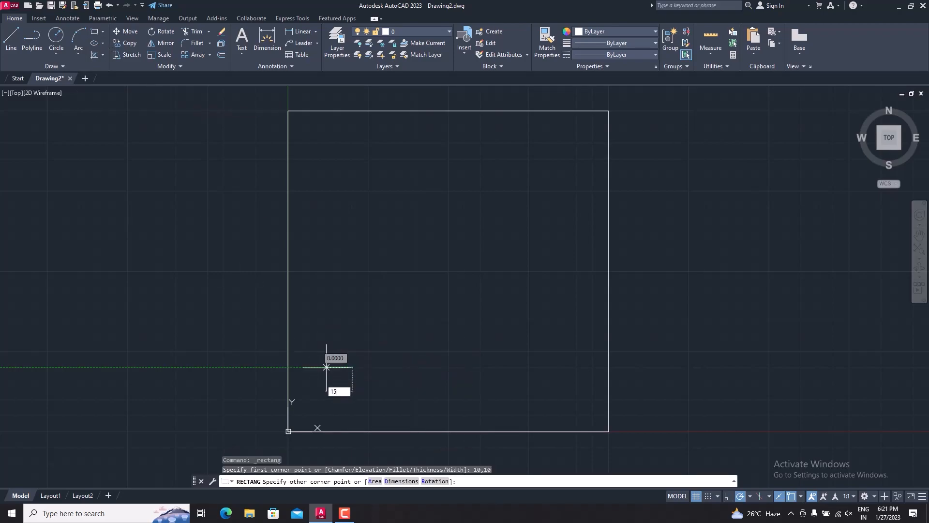
type(",15")
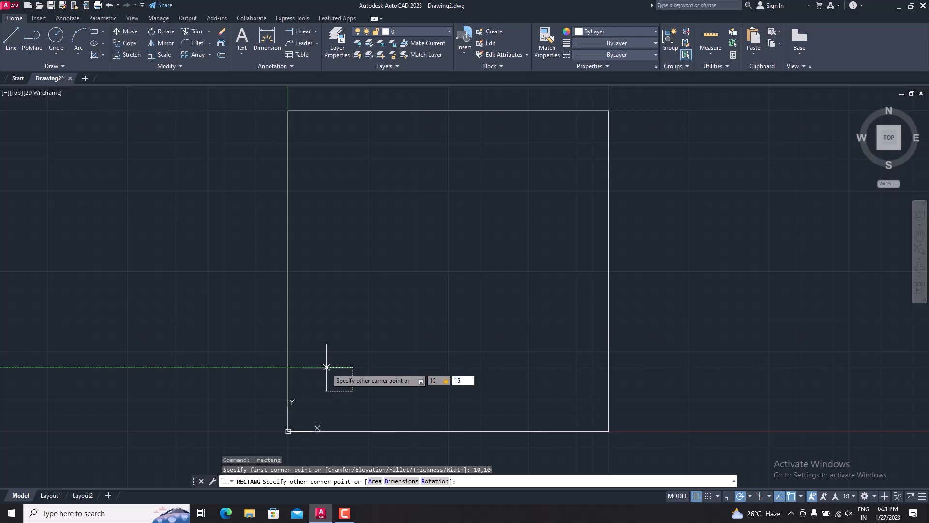
key("Return")
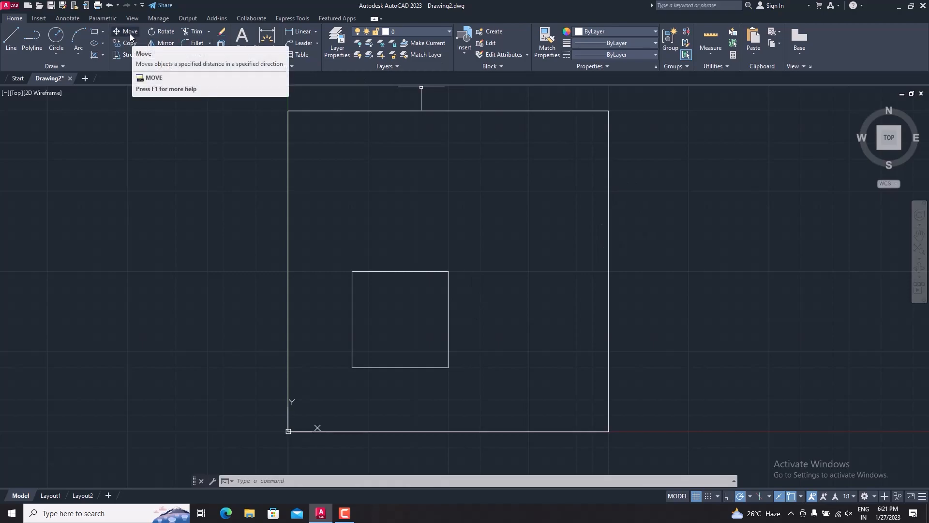
type("M")
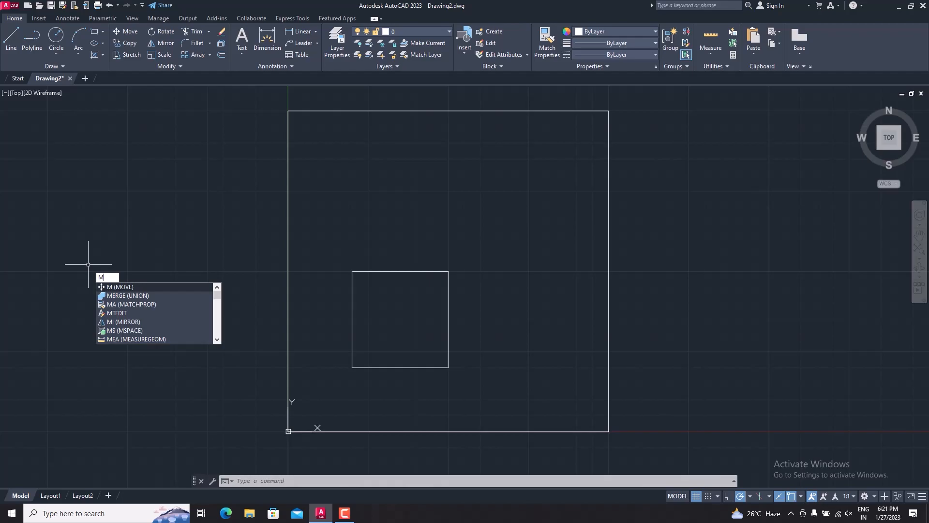
key("Return")
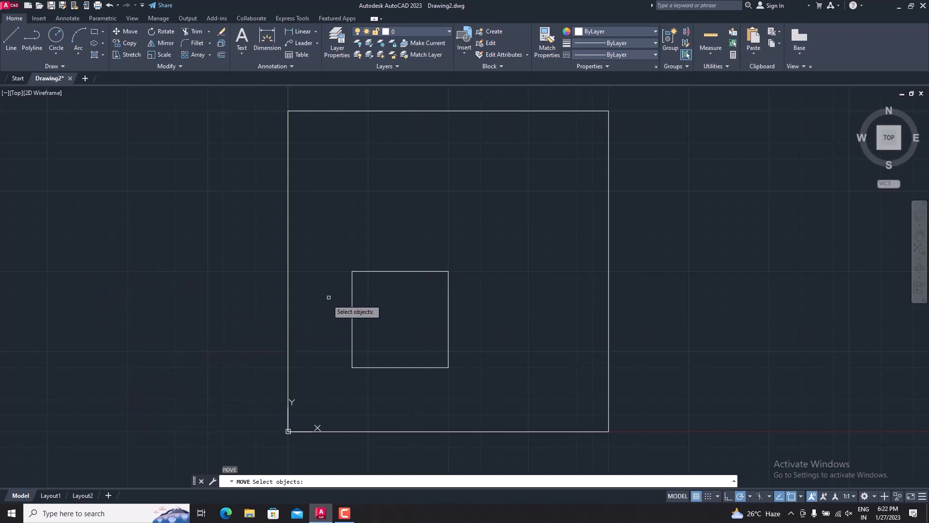
left_click(481, 236)
left_click(380, 328)
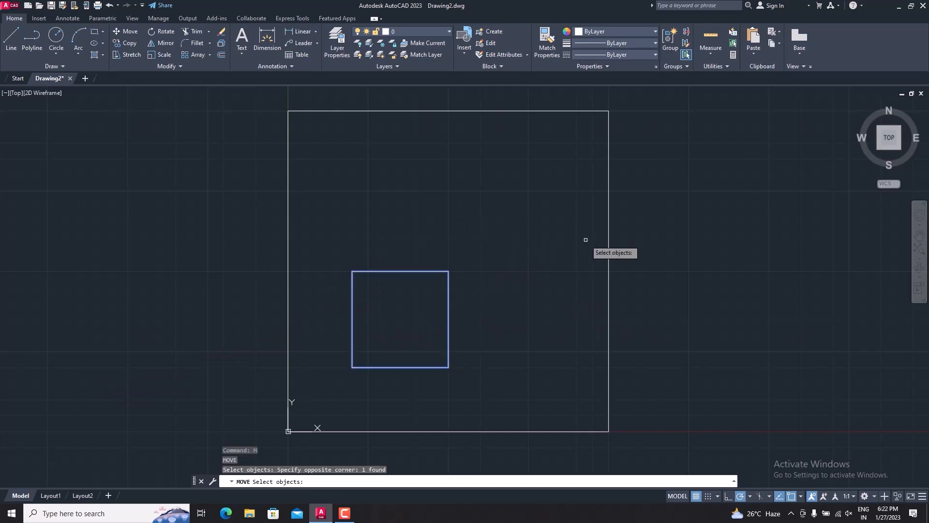
key("Return")
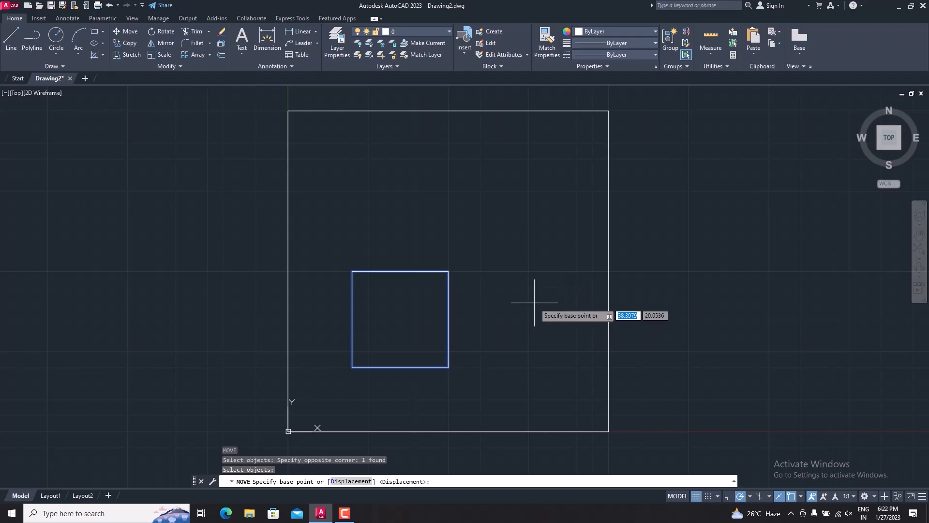
key("Escape")
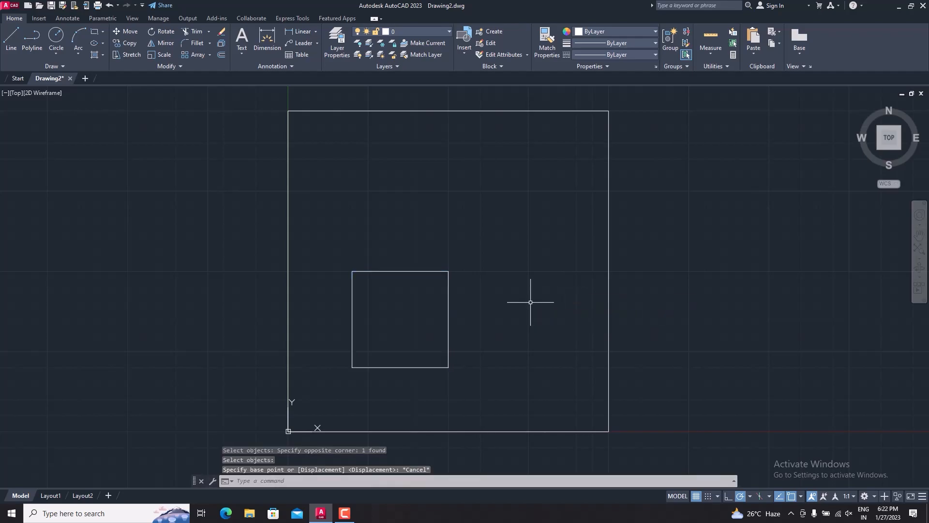
Switch to the Paint app with a blank canvas.
key("super")
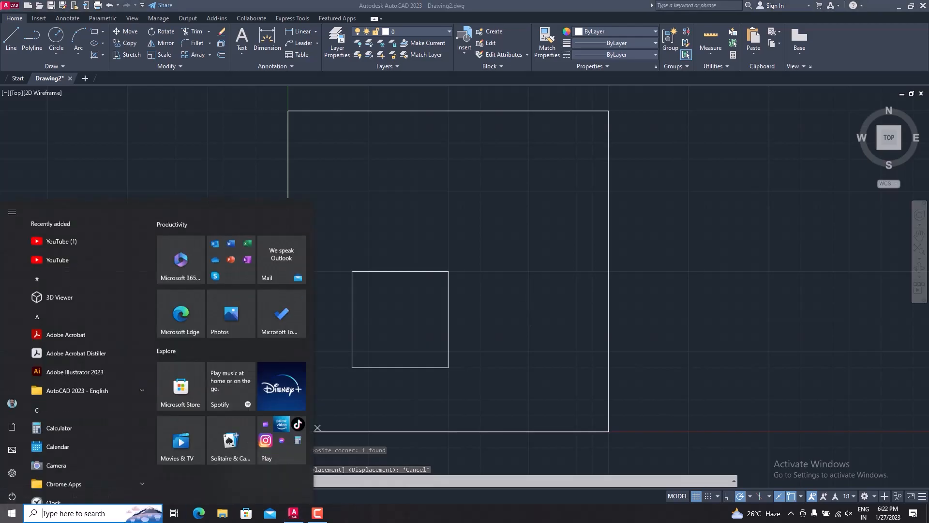
type("paint")
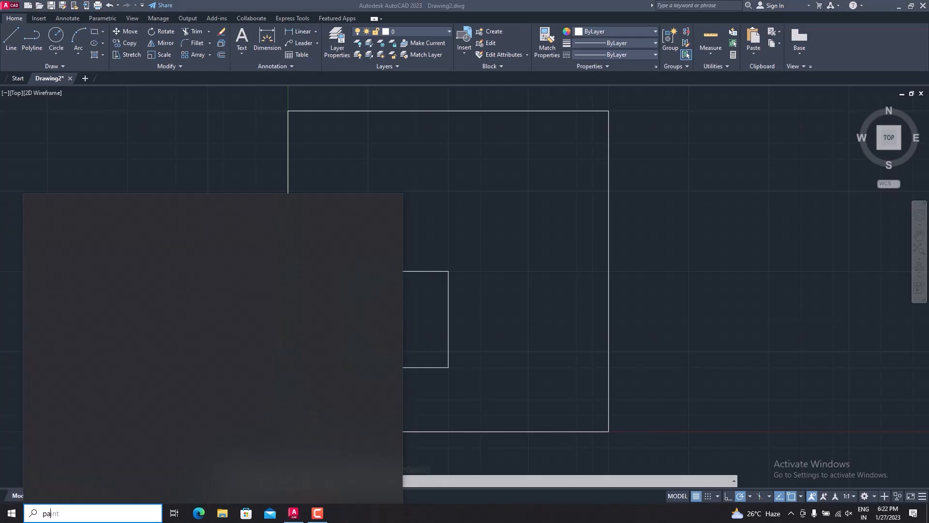
key("BackSpace")
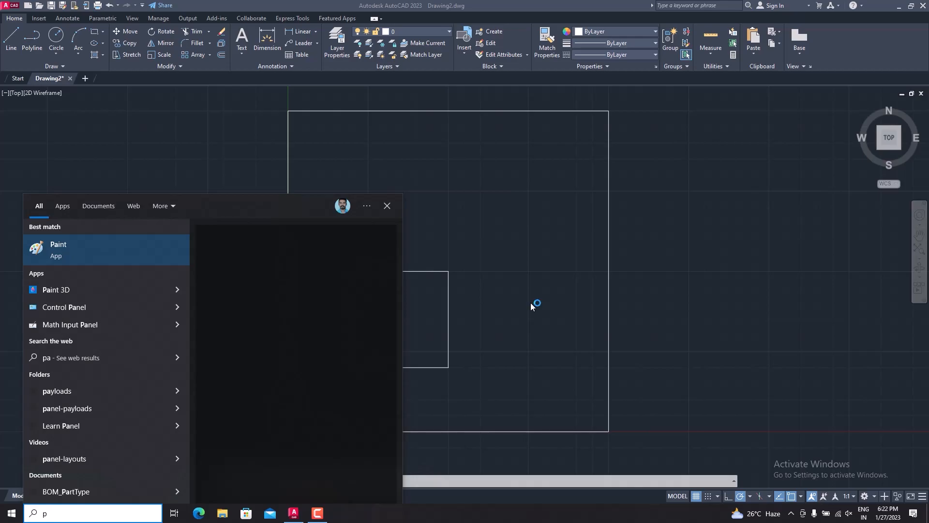
left_click(71, 257)
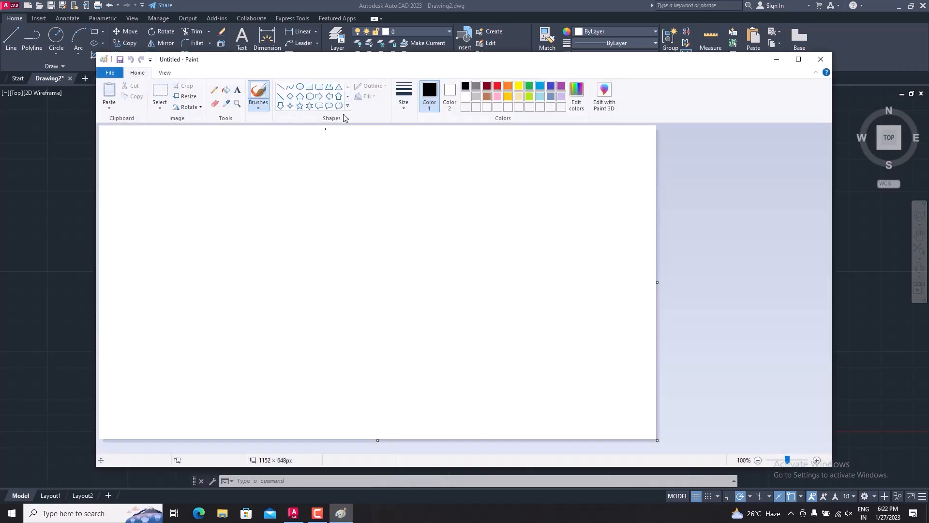
Draw a small four-point star near the canvas's left side, with a small pencil mark directly beneath it.
left_click(290, 105)
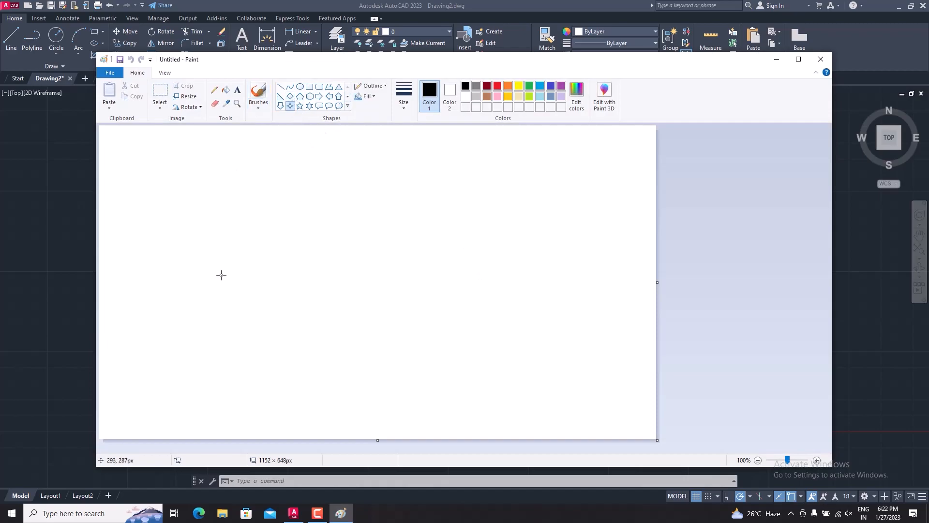
left_click_drag(173, 254, 183, 269)
left_click(239, 284)
left_click(214, 90)
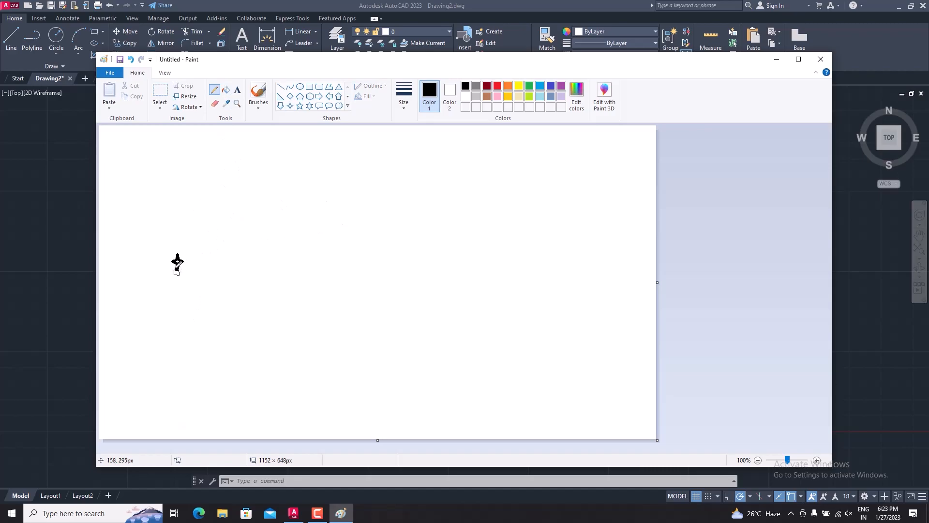
left_click(281, 87)
left_click_drag(176, 270, 193, 270)
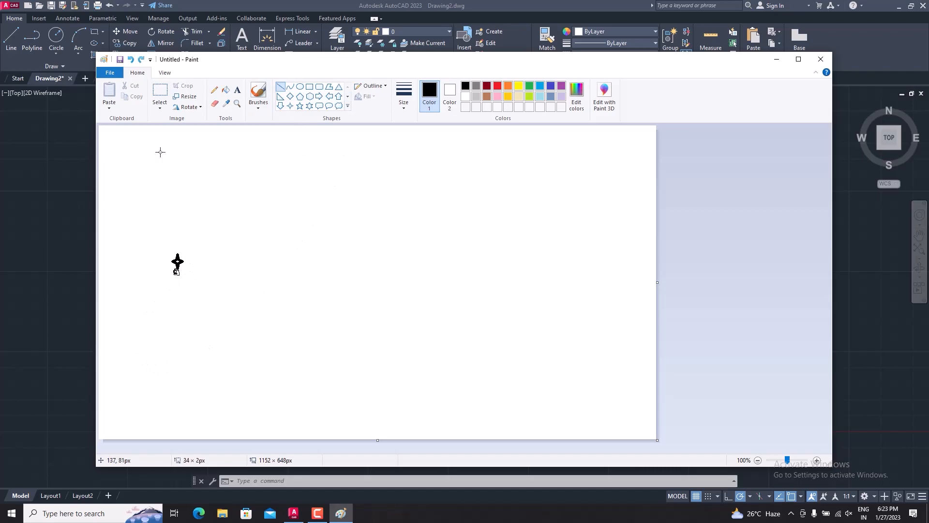
Mark an end point at the canvas's far right in pencil, and handwrite I below the start mark and F below the end mark.
left_click(215, 90)
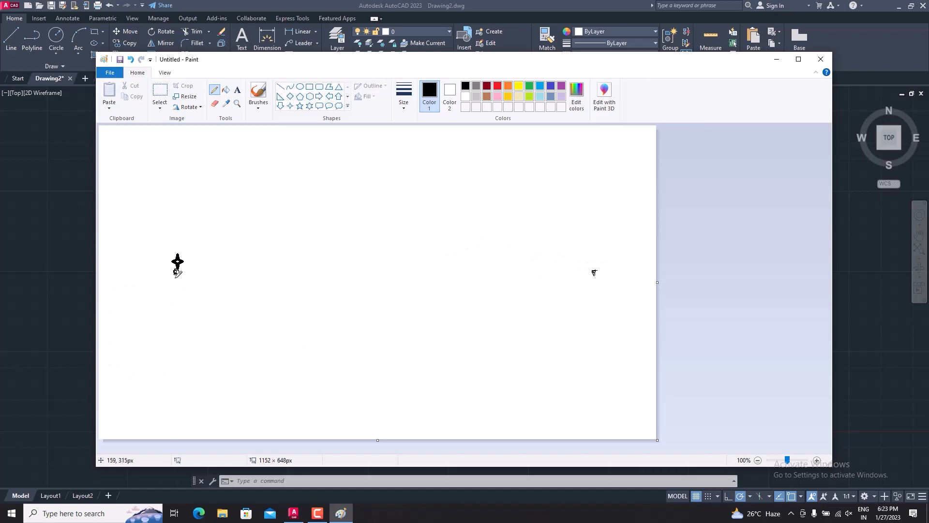
left_click_drag(163, 292, 183, 299)
left_click_drag(608, 280, 607, 298)
Draw a straight horizontal line from the start mark I to the end mark F.
left_click(280, 87)
mouse_move(177, 272)
left_mouse_down()
mouse_move(544, 260)
mouse_move(595, 273)
left_mouse_up()
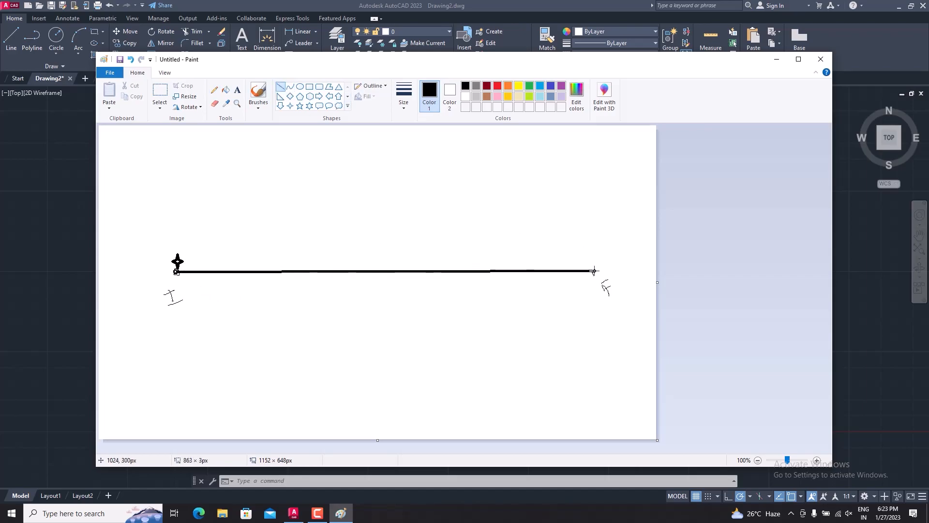
key("Delete")
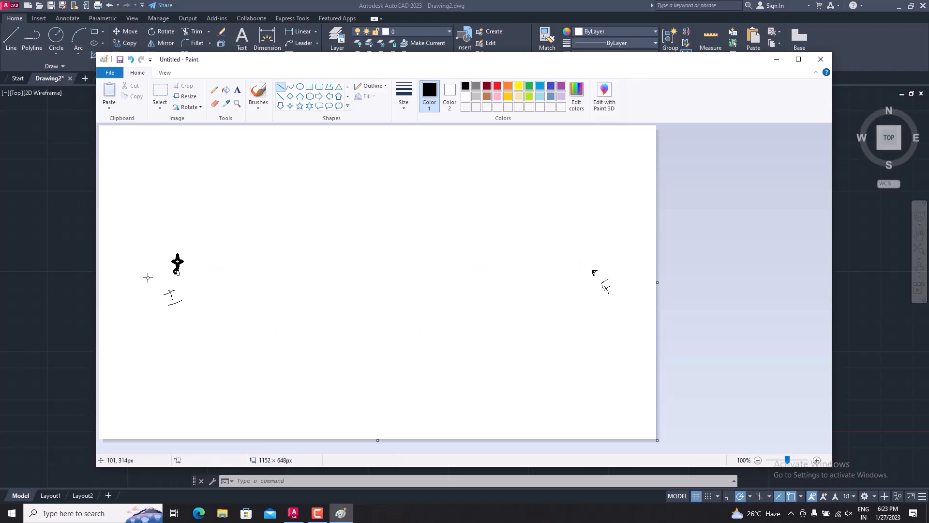
left_click_drag(176, 272, 595, 272)
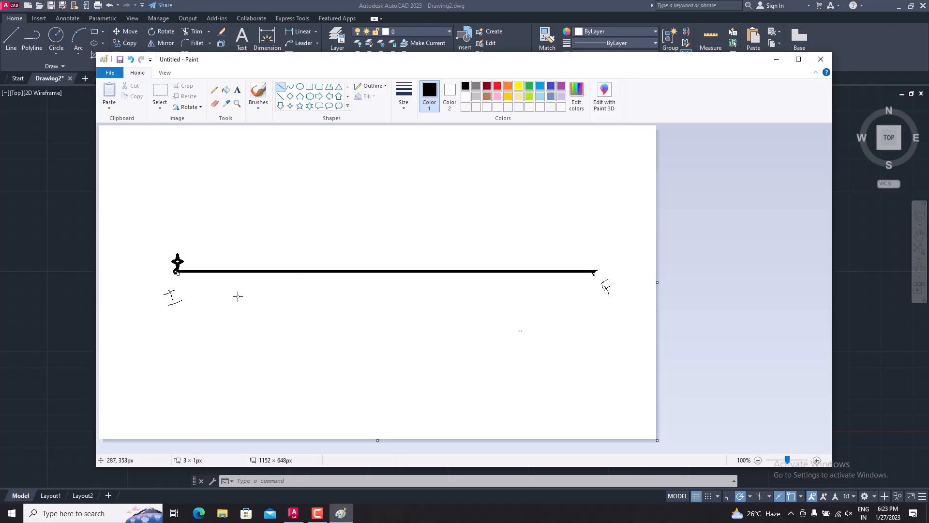
Draw a wide, flat down-arrow shape directly above the four-point star at the start mark.
left_click_drag(179, 267, 179, 276)
left_click(348, 96)
left_click(280, 96)
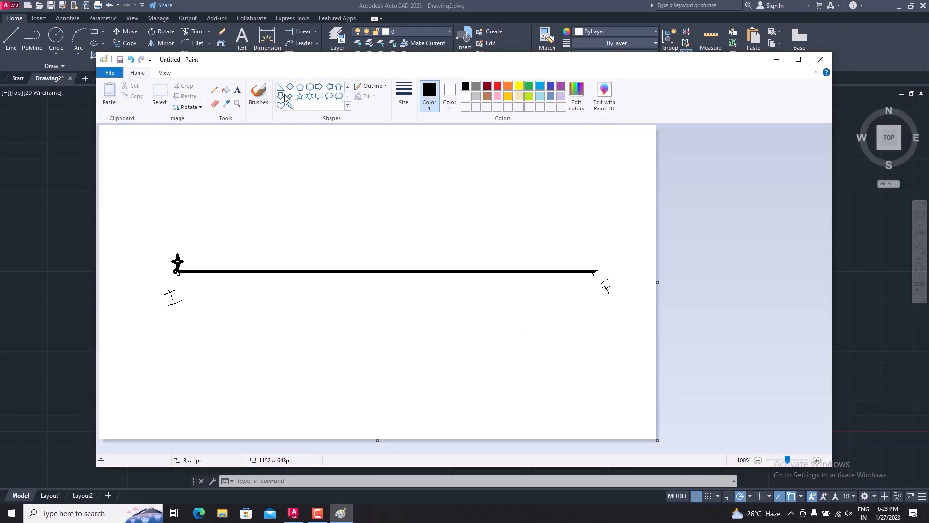
mouse_move(203, 239)
left_mouse_down()
mouse_move(180, 261)
mouse_move(154, 251)
left_mouse_up()
Handwrite a circled B in pencil above the down arrow, and switch back to AutoCAD.
left_click(214, 90)
left_click_drag(161, 198, 165, 232)
mouse_move(189, 189)
left_mouse_down()
mouse_move(195, 236)
mouse_move(182, 195)
left_mouse_up()
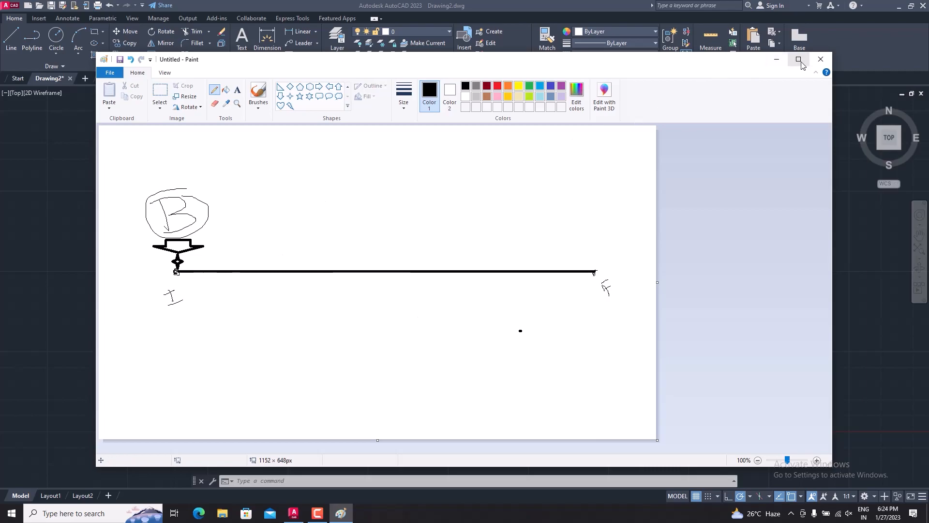
left_click(776, 59)
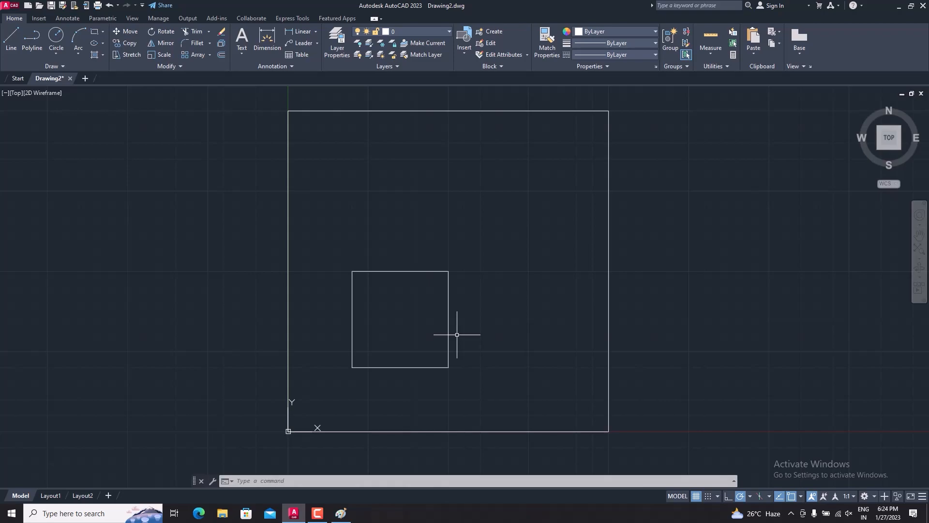
Try moving the small square from its center by 10 in X and 10 in Y, and undo the move.
left_click(127, 32)
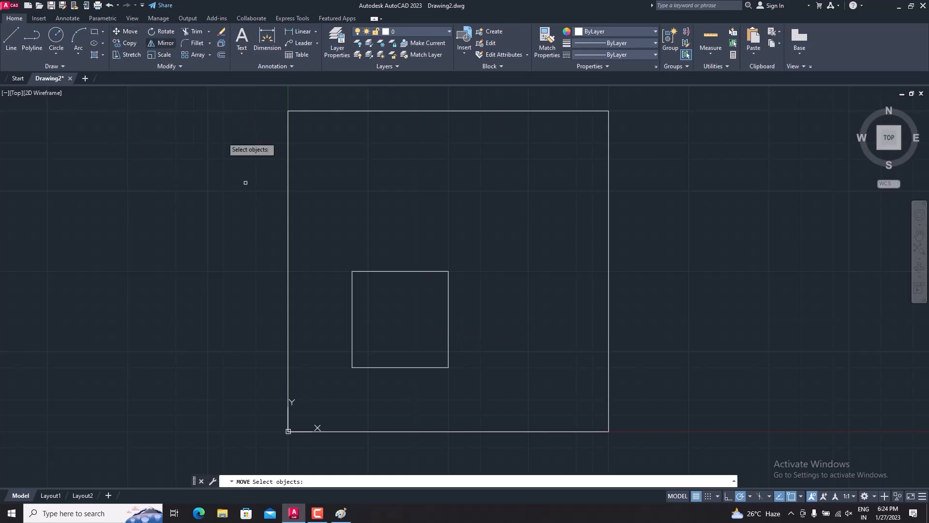
left_click(417, 271)
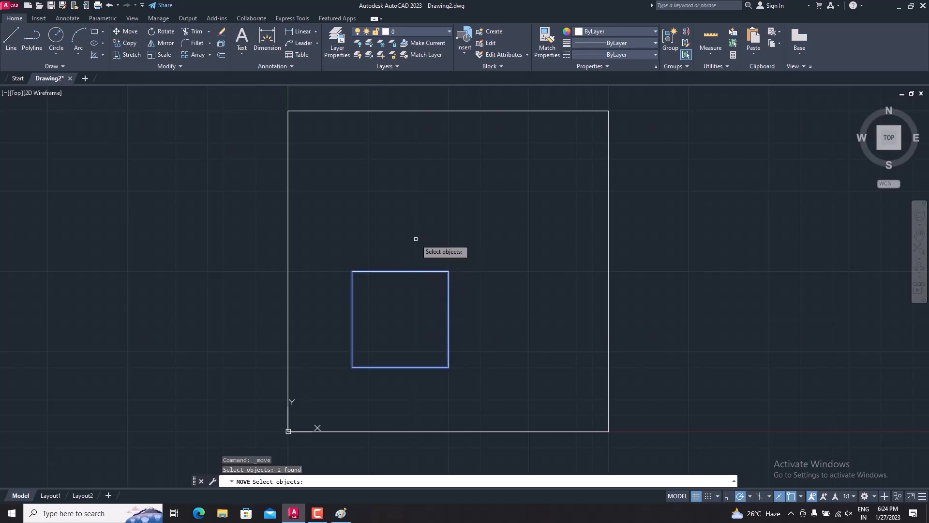
key("Return")
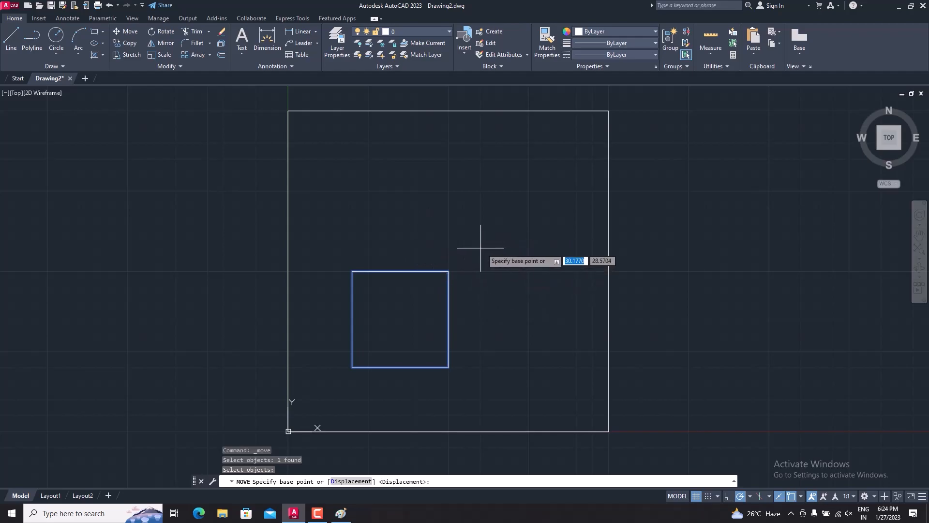
left_click(401, 319)
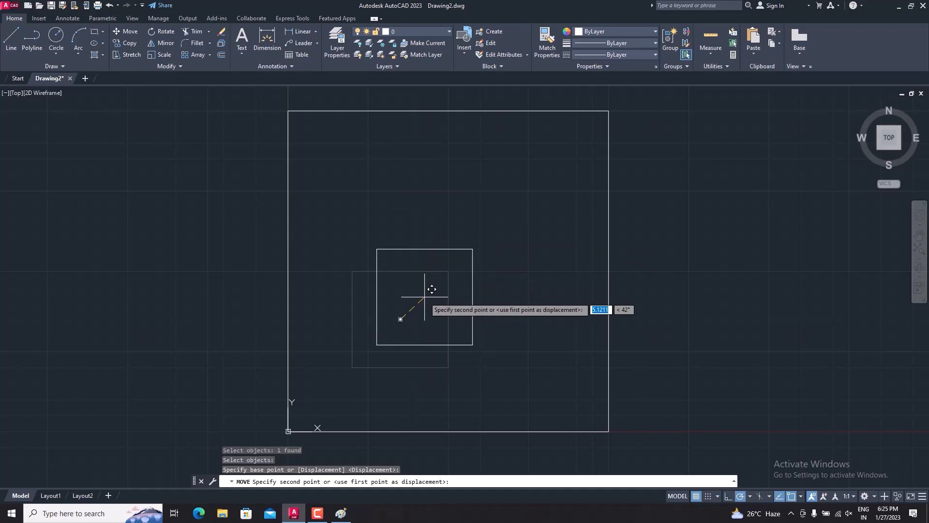
type("10m")
key("BackSpace")
key("Tab")
type("10")
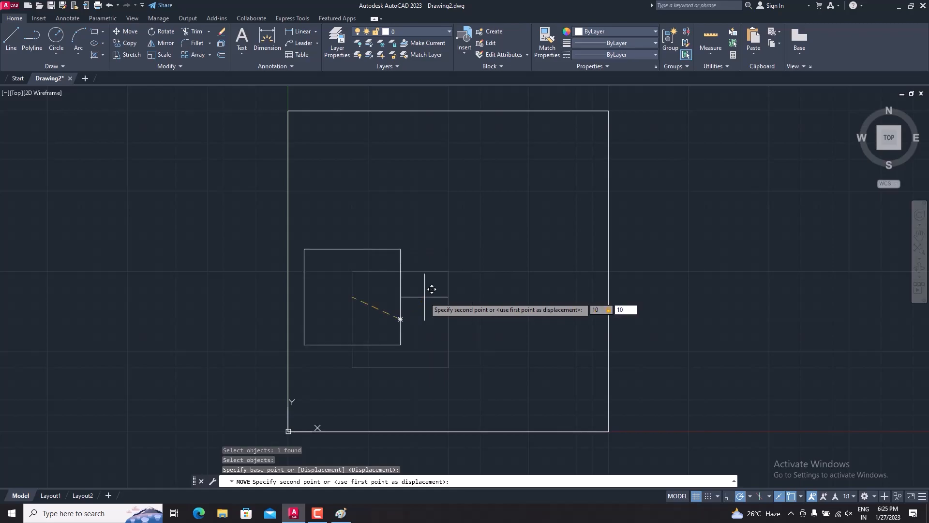
key("Return")
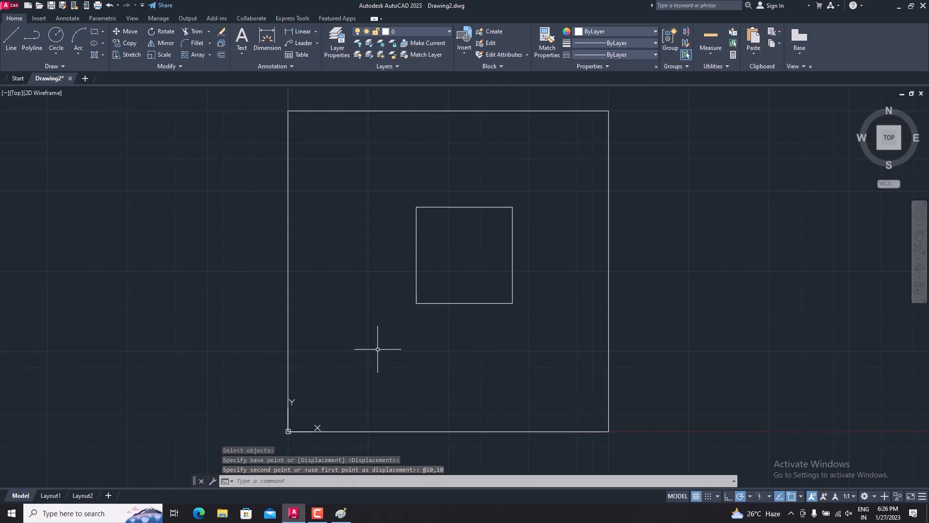
key("ctrl+z")
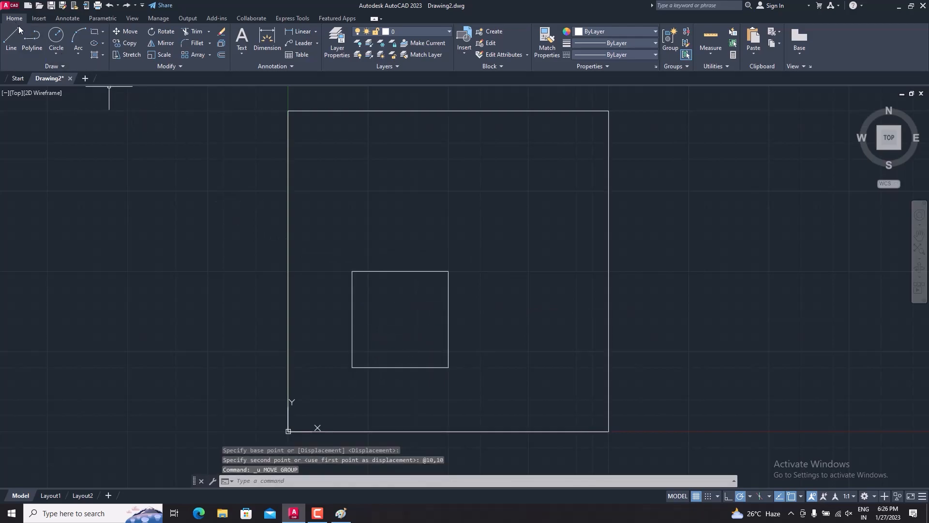
Draw a horizontal line 15 units long, running right from the small square's center.
left_click(11, 39)
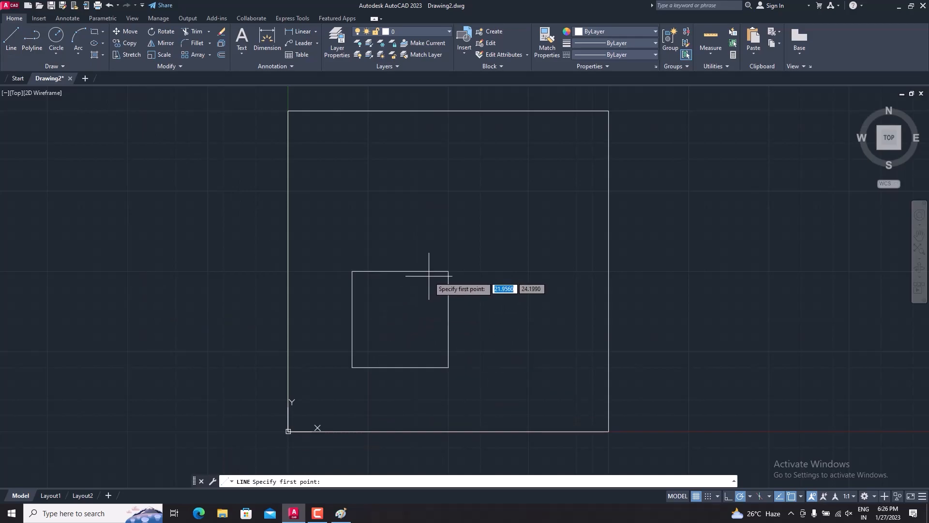
left_click(400, 319)
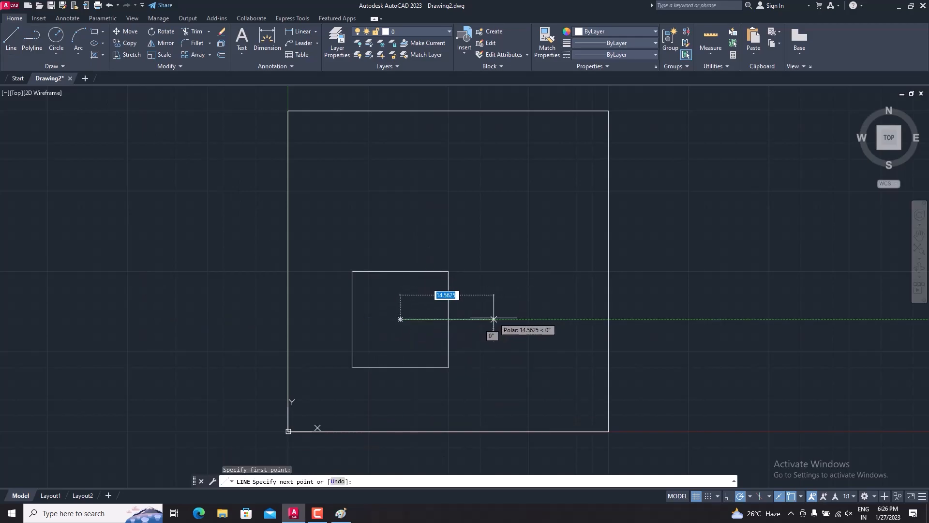
type("15")
key("Return")
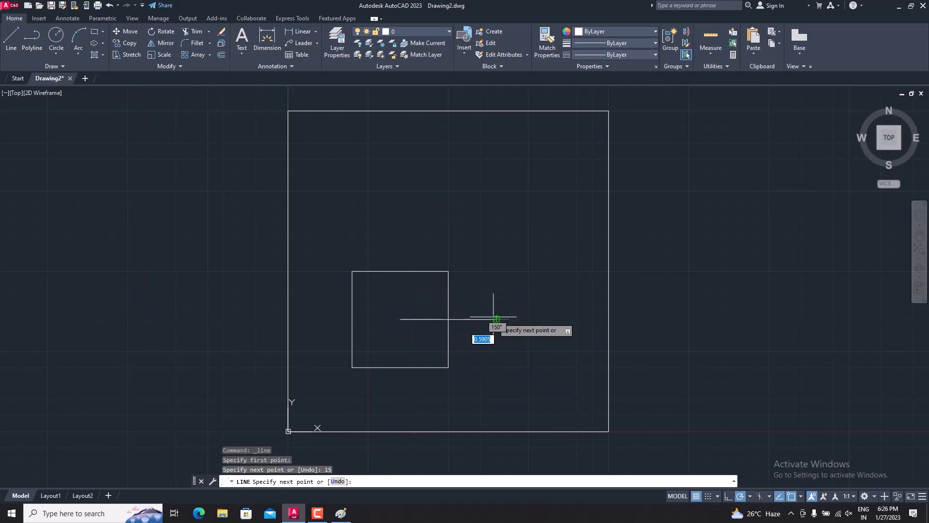
key("Escape")
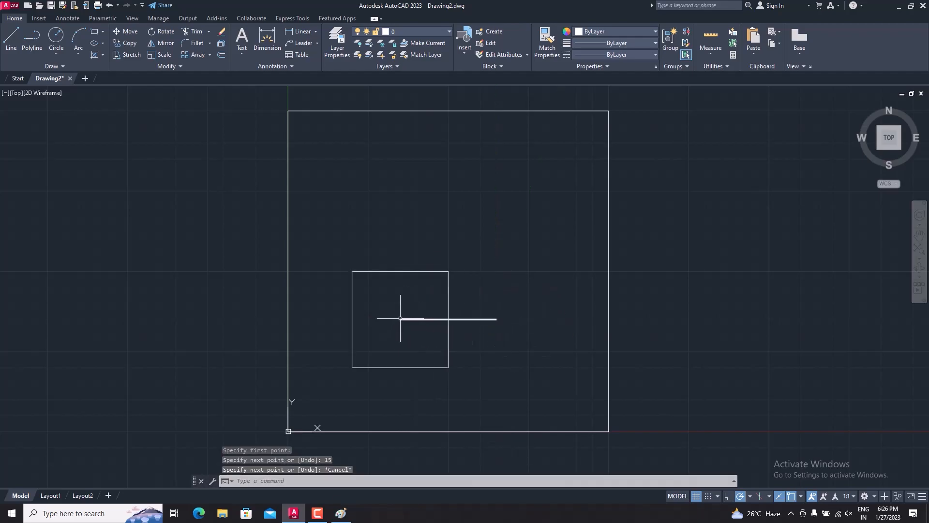
Move the small square by 10 in X and 10 in Y, using its center as the base point.
left_click(127, 32)
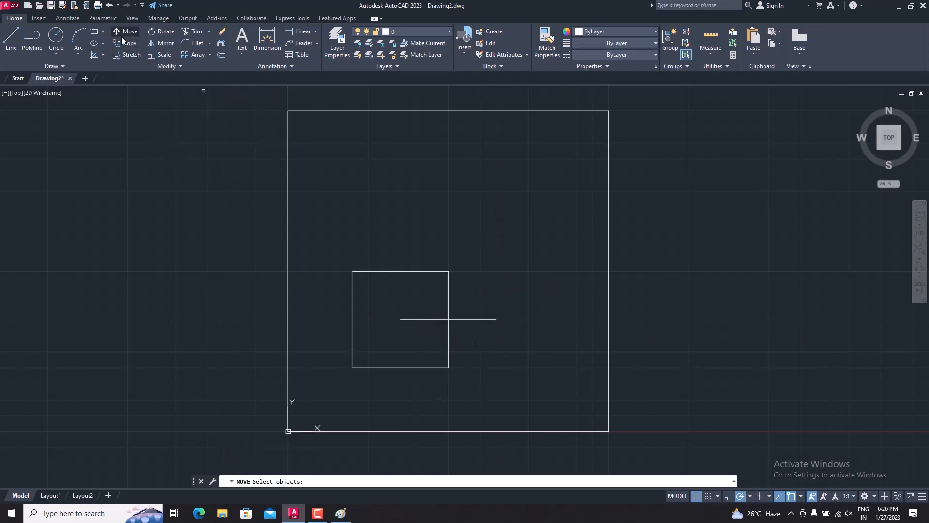
left_click(407, 272)
key("Return")
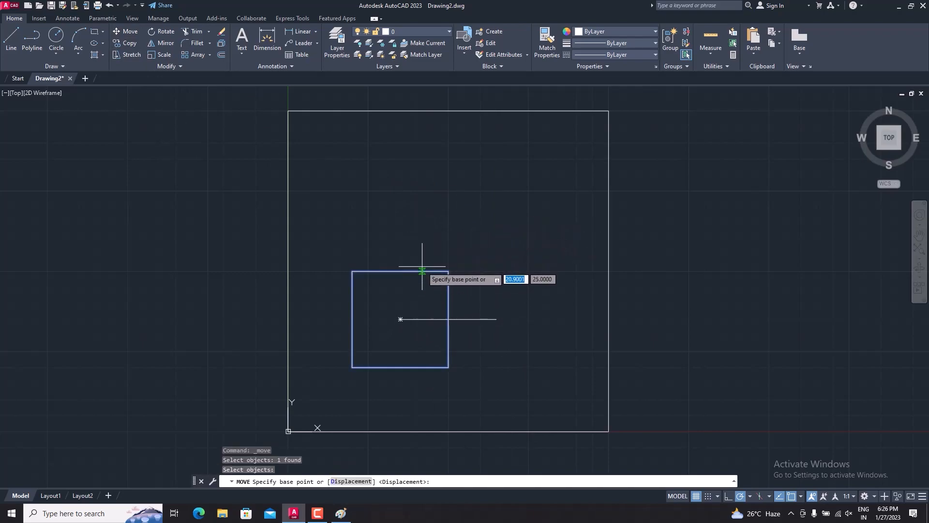
left_click(401, 318)
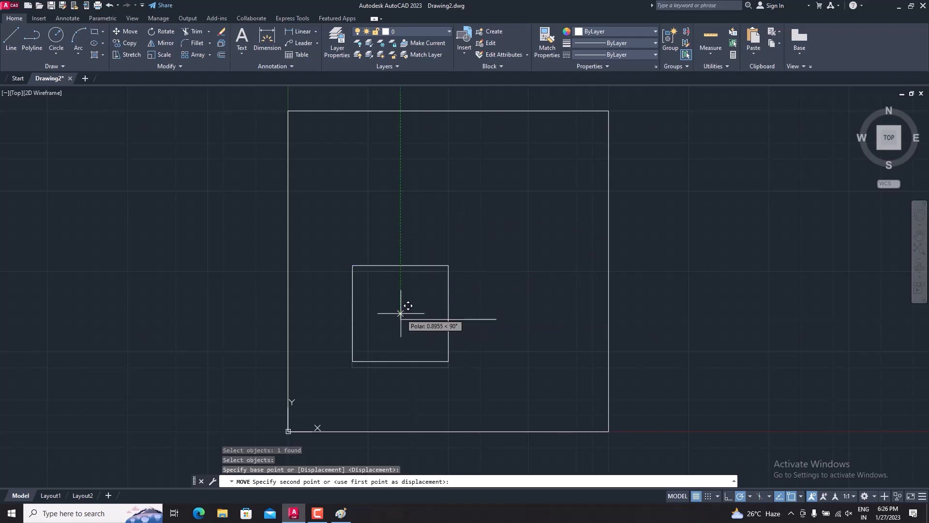
type("10")
key("Tab")
type("10")
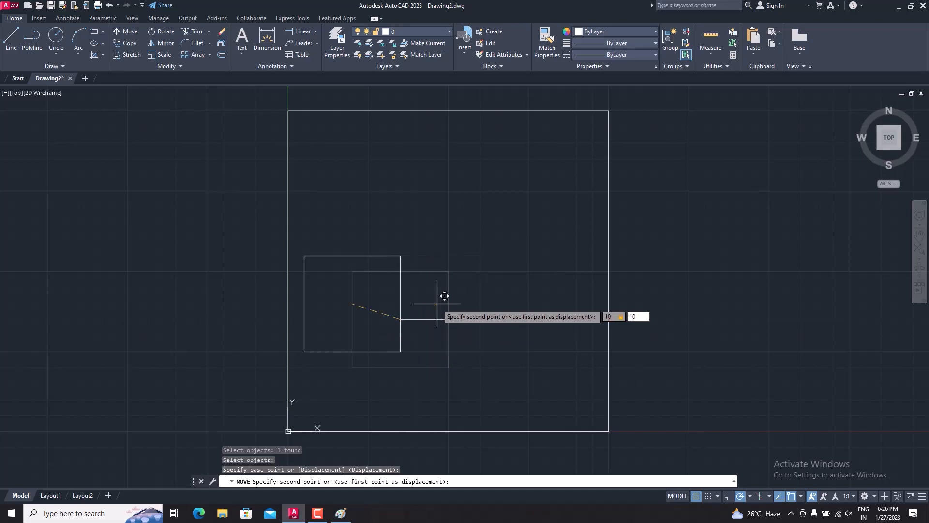
key("Return")
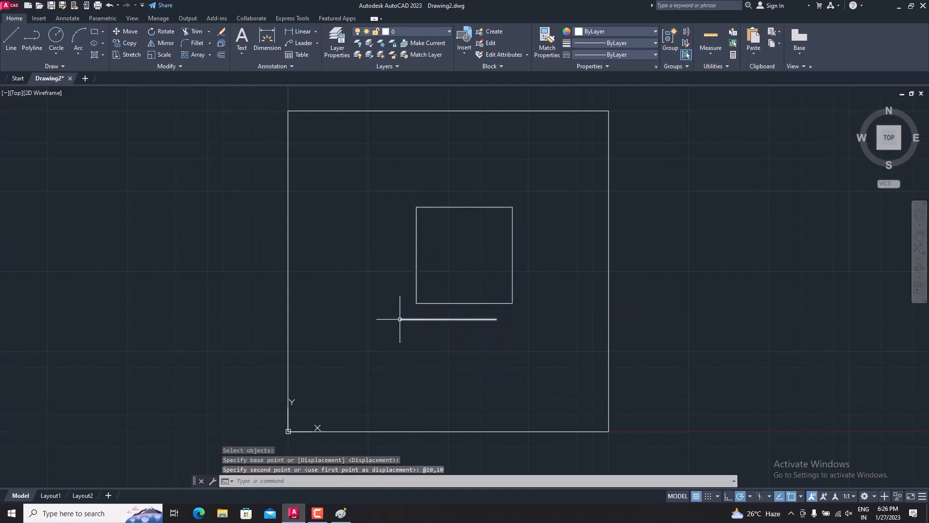
Draw a line from the moved square's center to the horizontal line's left endpoint.
left_click(11, 38)
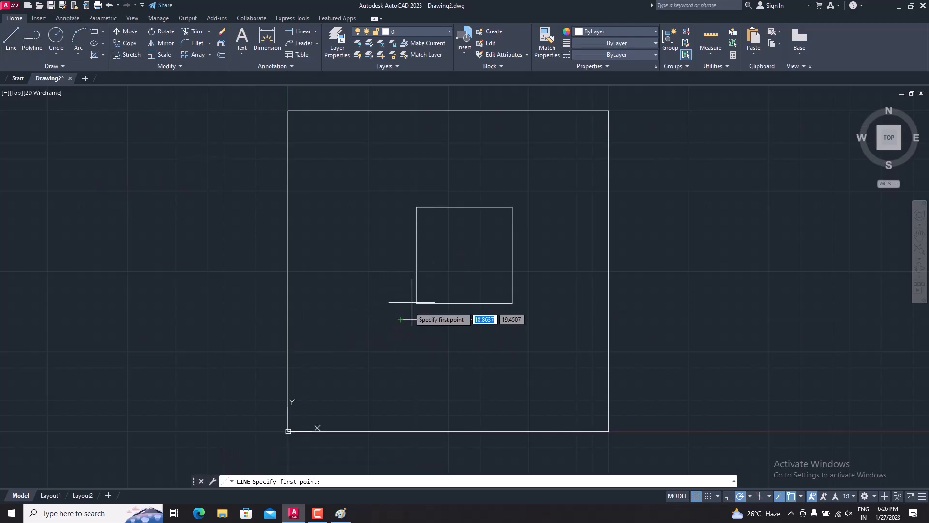
left_click(464, 255)
left_click(401, 319)
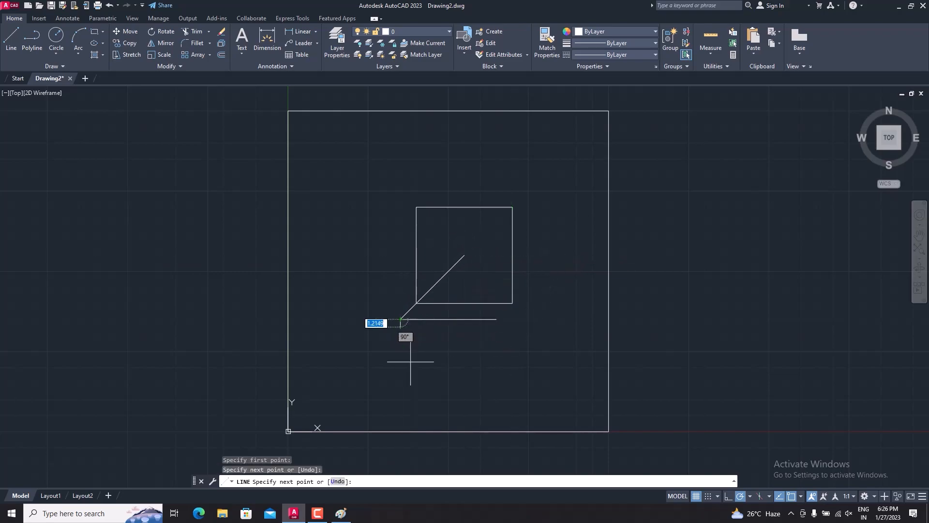
key("Escape")
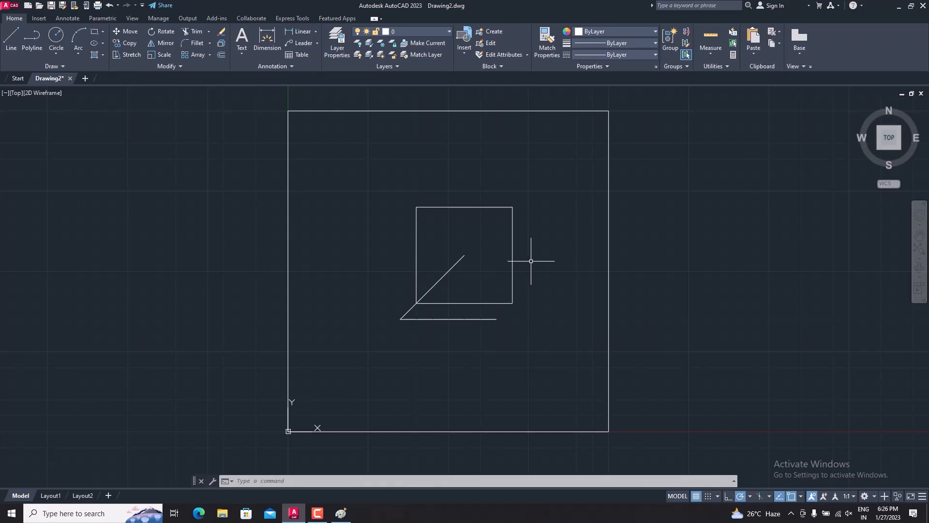
left_click(556, 378)
left_click(379, 184)
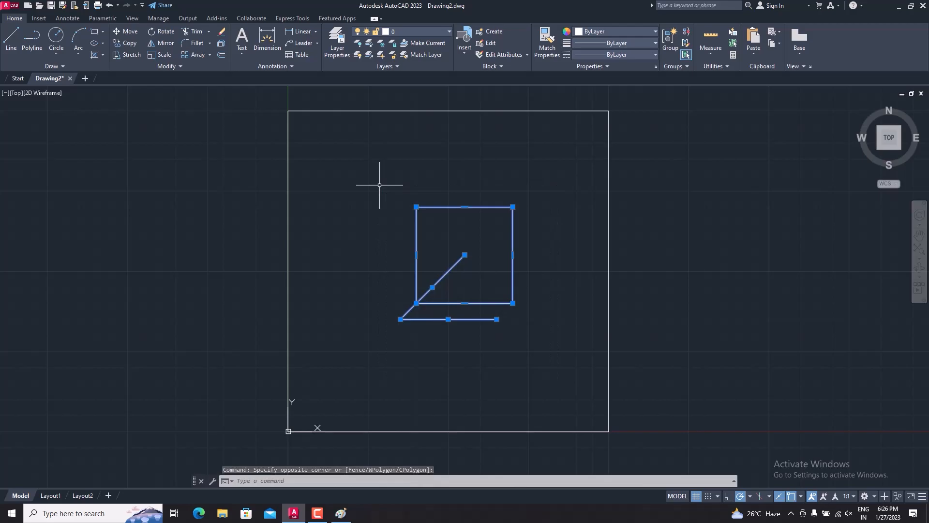
key("Delete")
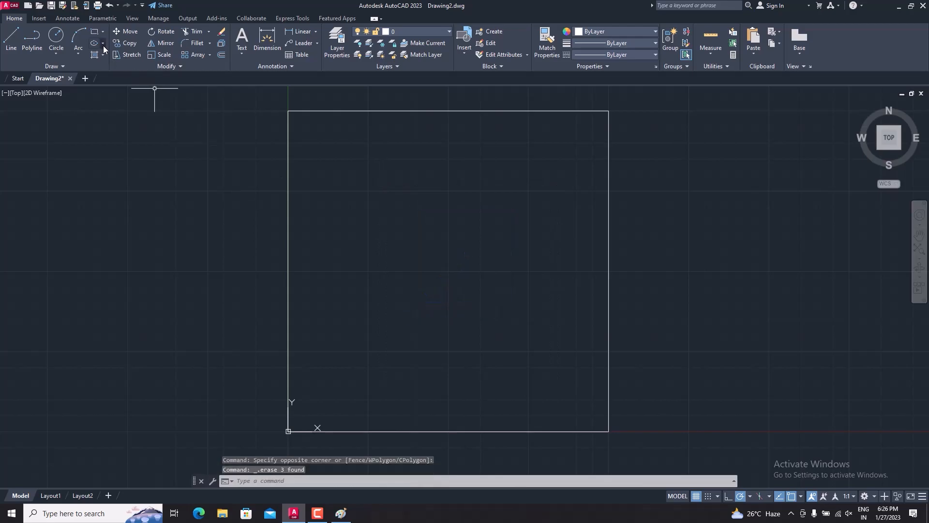
key("ctrl+z")
Erase the diagonal line and the horizontal line, keeping the small square.
left_click(442, 287)
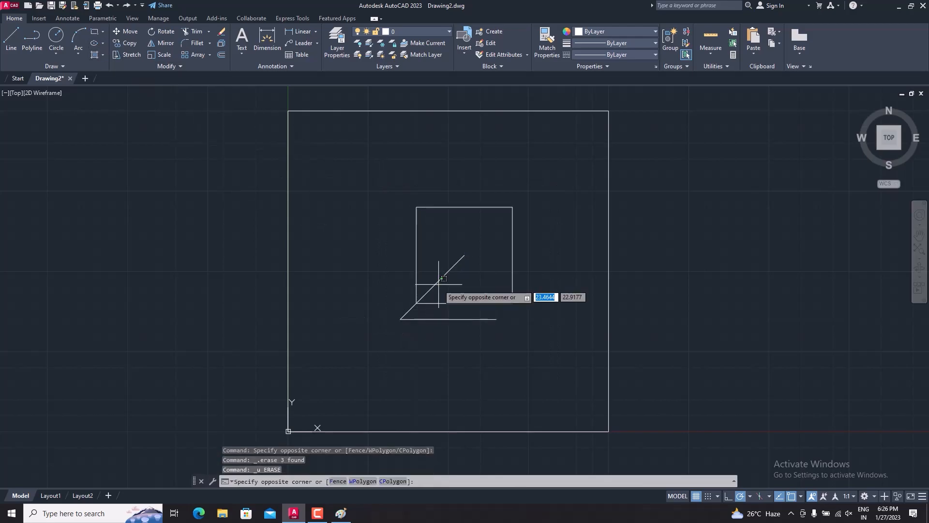
left_click(436, 271)
left_click(437, 320)
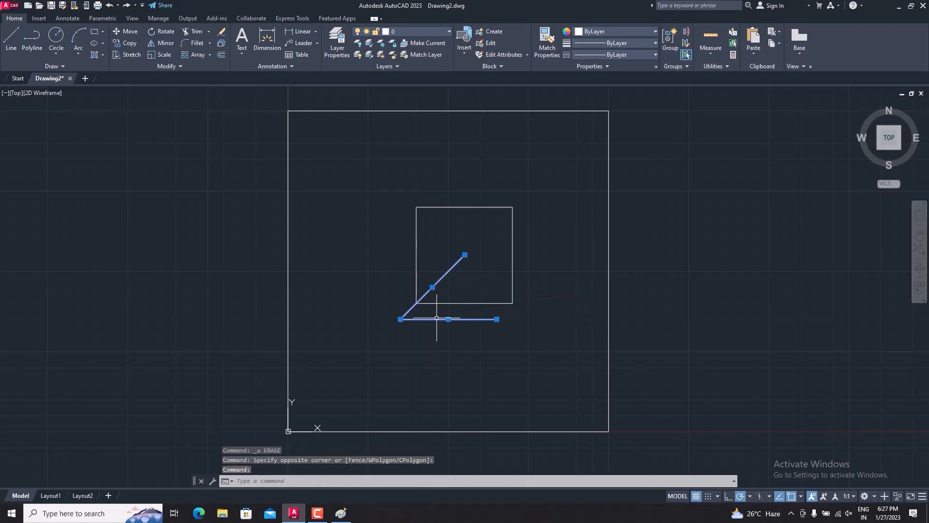
key("Delete")
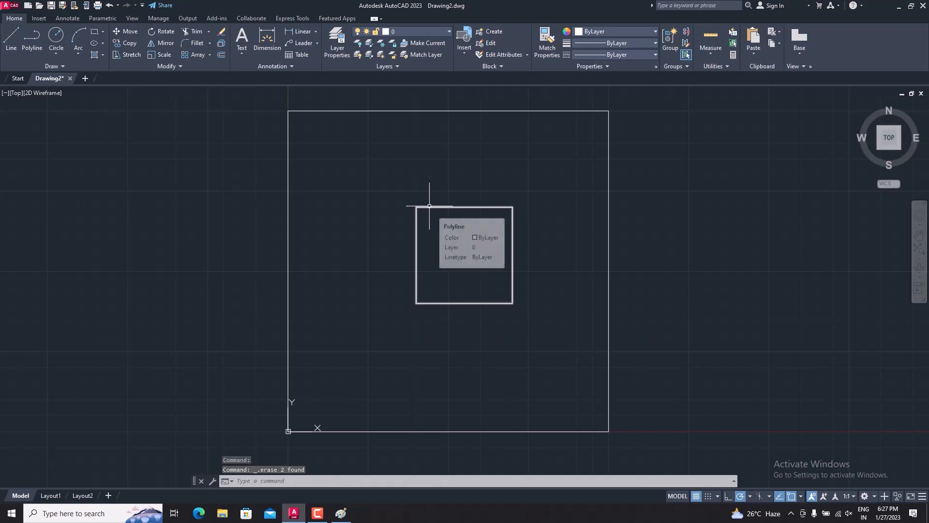
left_click(498, 182)
left_click(423, 227)
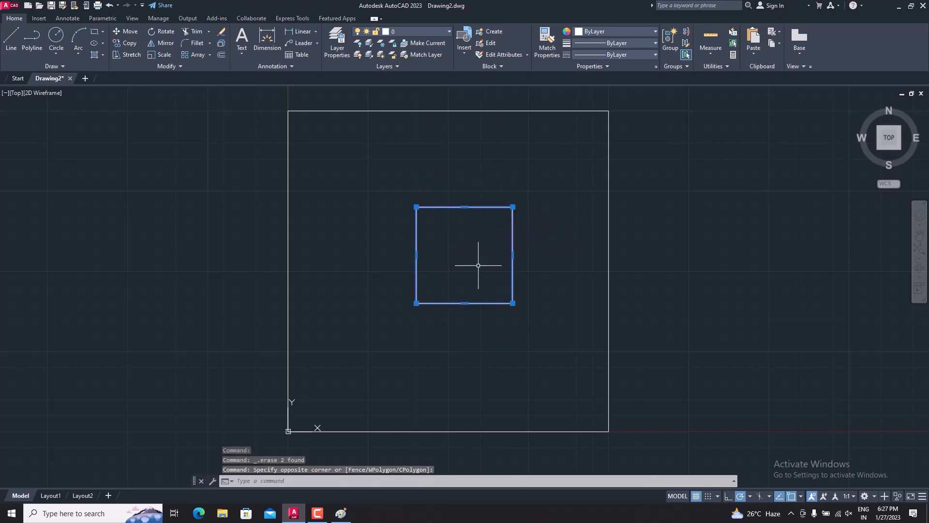
type("m")
key("Return")
type("10")
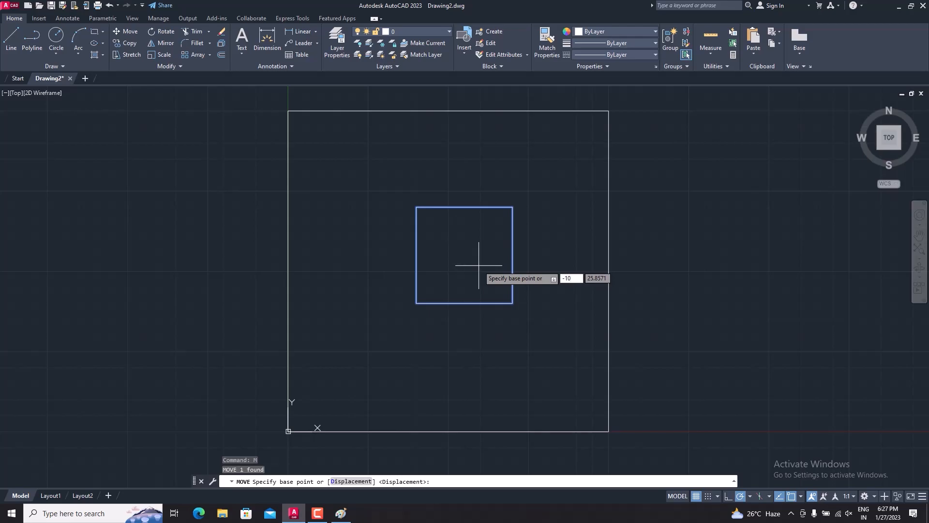
key("Tab")
type("-10")
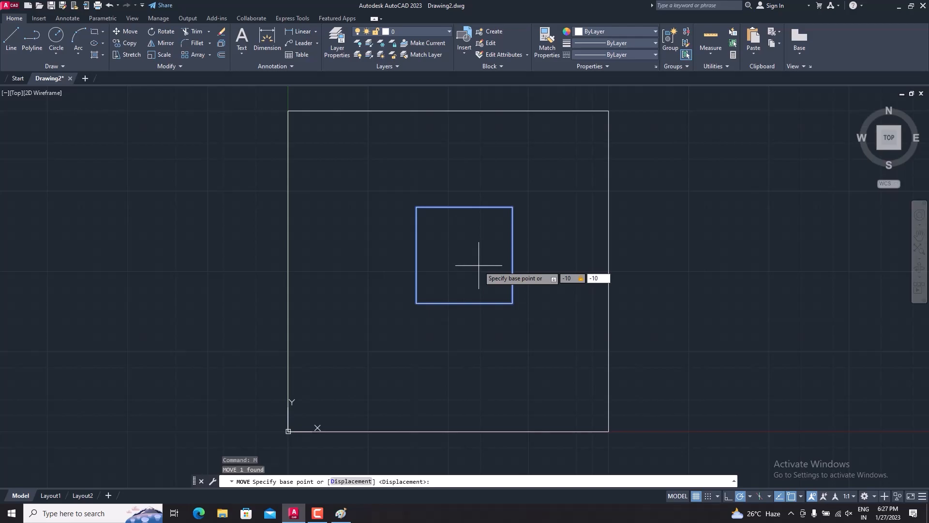
key("Return")
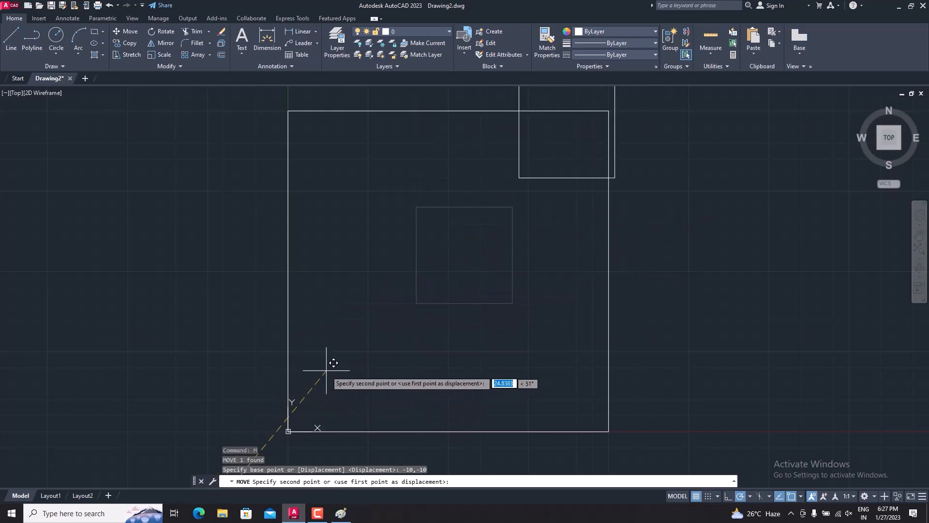
key("Escape")
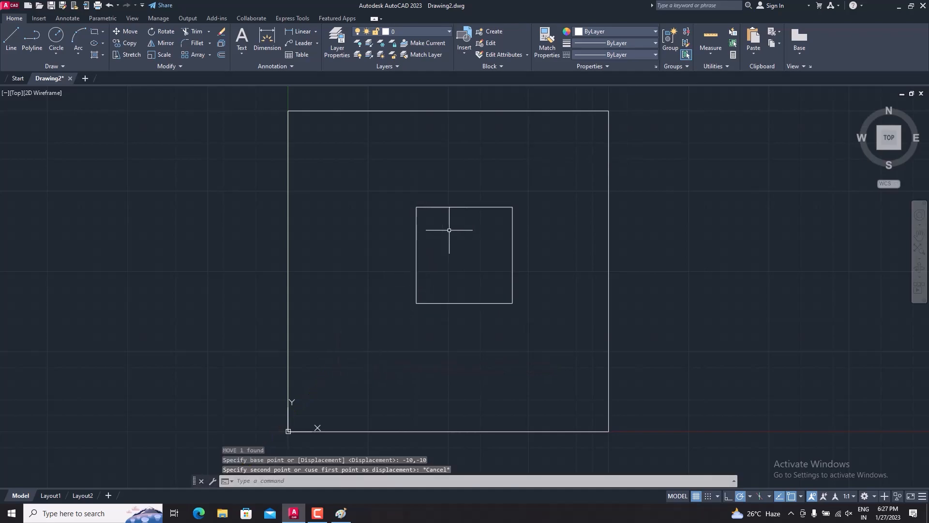
Move the small square from its center by a distance of -10 at an angle of -10 degrees.
left_click(438, 206)
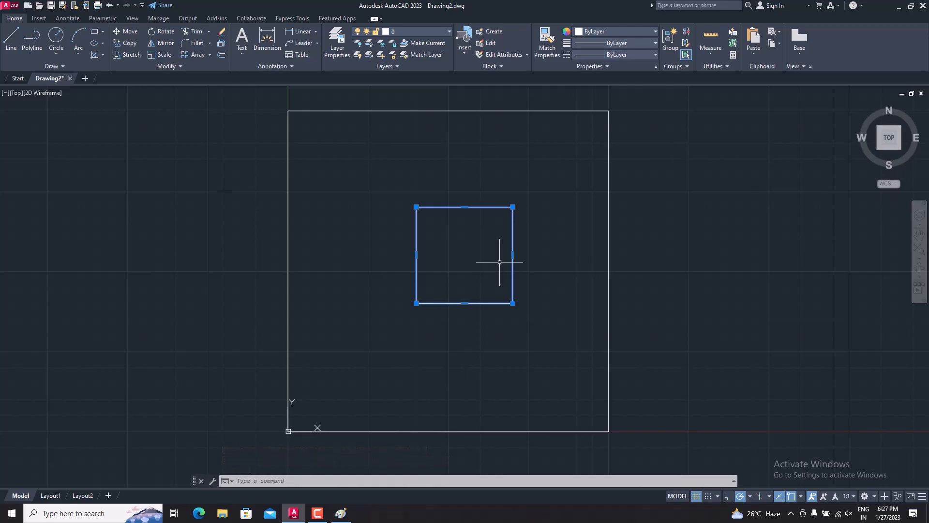
type("m")
key("Return")
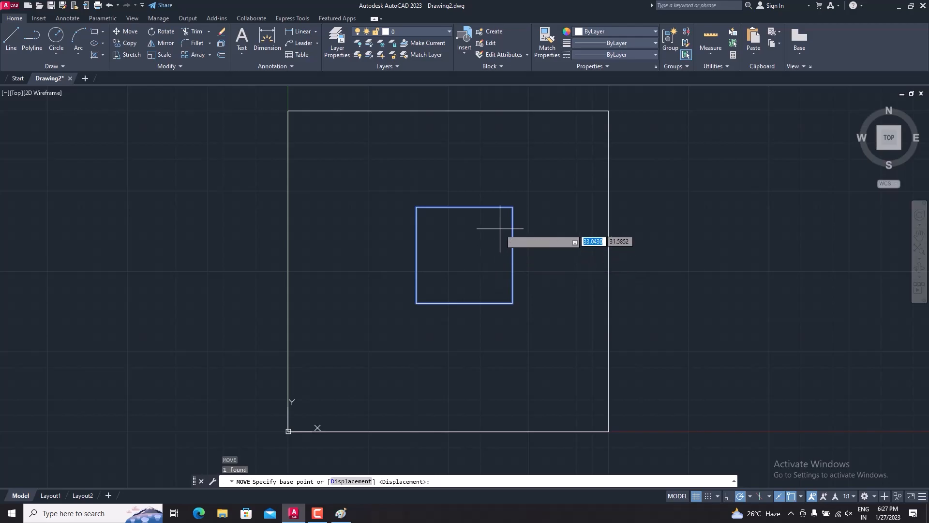
left_click(464, 255)
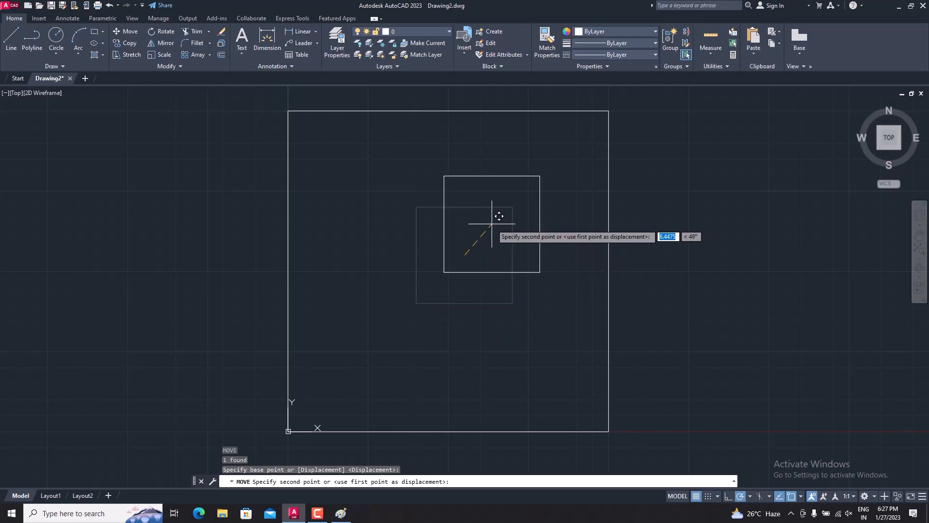
type("-")
key("Tab")
type("-10")
key("Return")
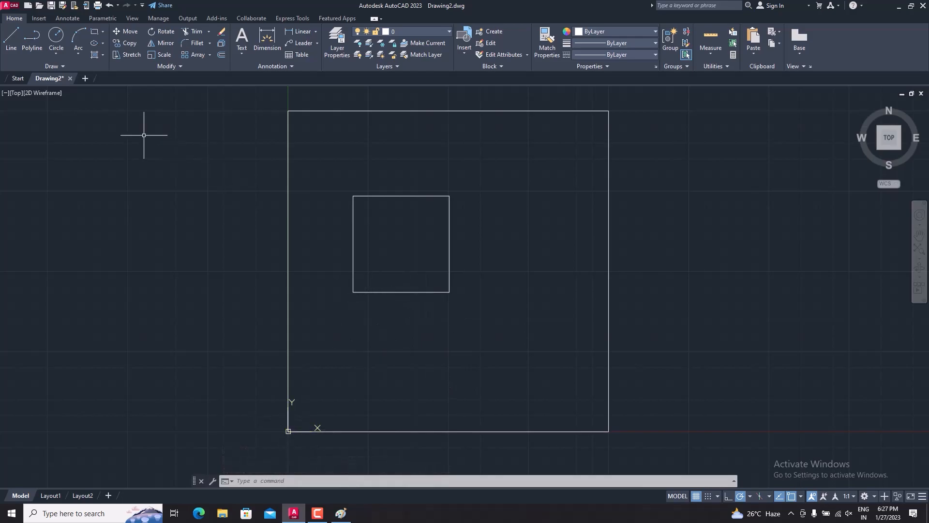
Start moving the small square with the Move command's Displacement option.
type("m")
key("Return")
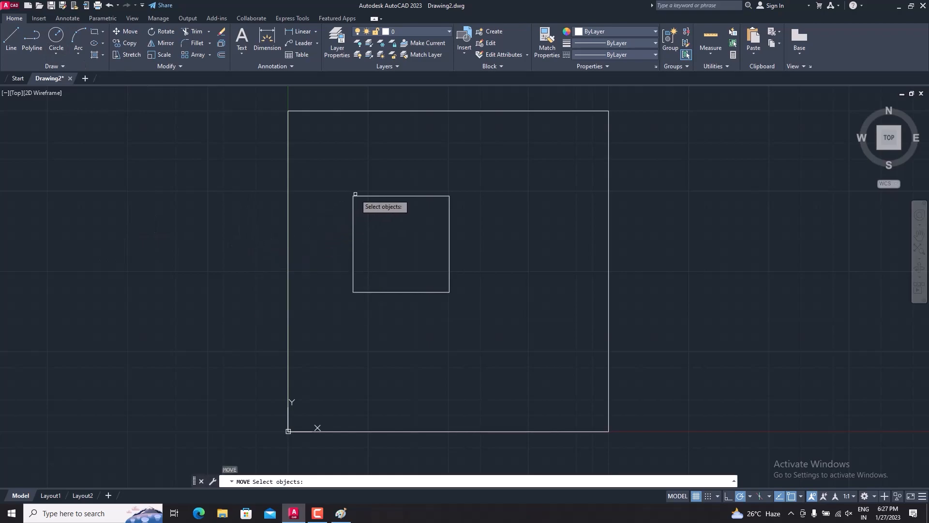
left_click(355, 195)
key("Return")
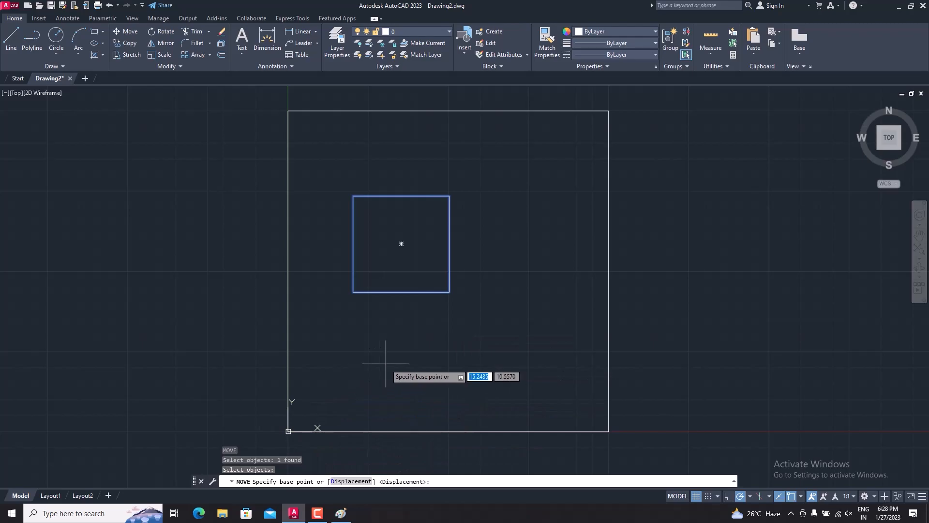
type("d")
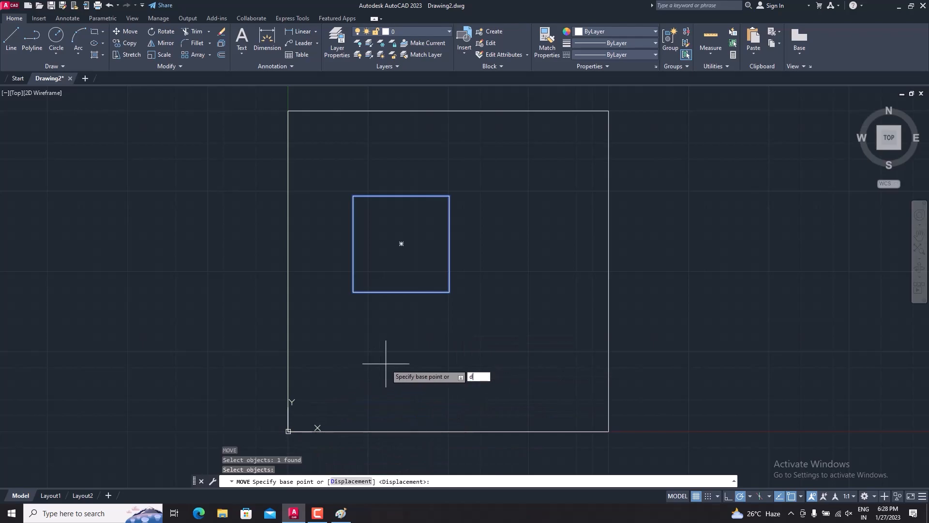
key("Return")
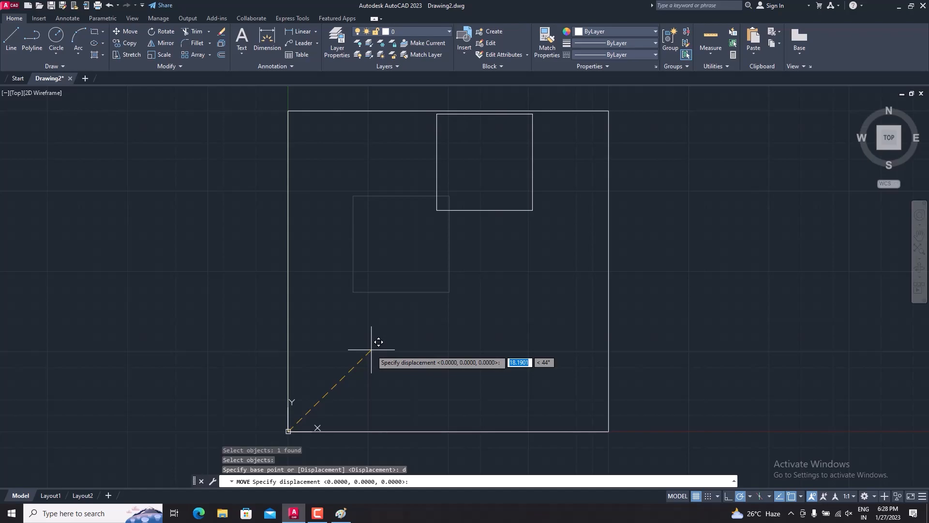
Switch to Paint and erase the whole existing sketch with an enlarged eraser.
key("alt+Tab")
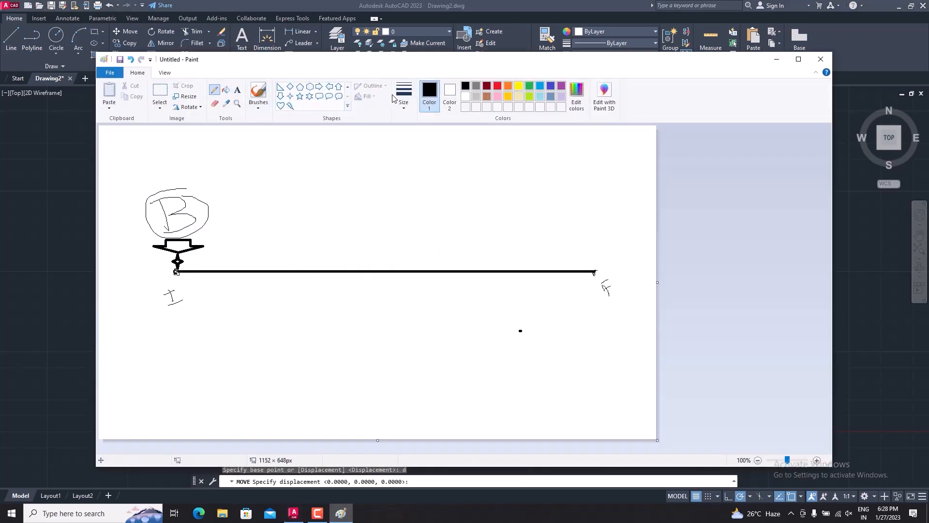
left_click(214, 103)
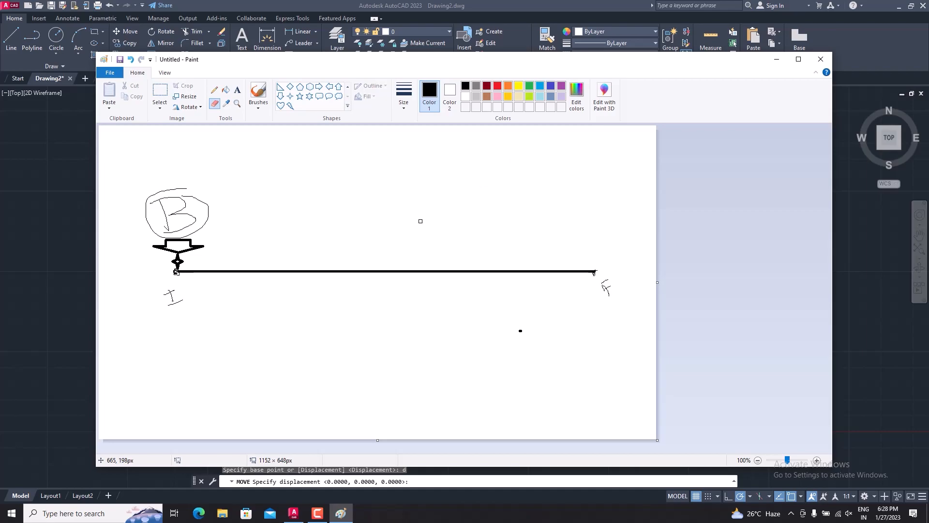
key("ctrl+plus")
key("ctrl+plus")
key("ctrl+plus")
key("ctrl+plus")
key("ctrl+plus")
key("ctrl+plus")
mouse_move(605, 284)
left_mouse_down()
mouse_move(569, 275)
mouse_move(174, 270)
mouse_move(174, 289)
mouse_move(189, 202)
mouse_move(201, 251)
mouse_move(151, 222)
mouse_move(532, 331)
left_mouse_up()
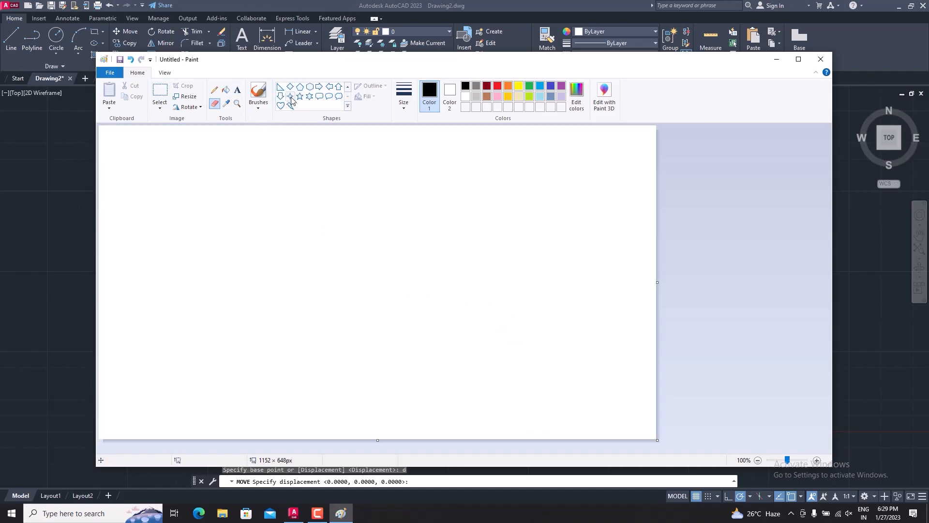
Draw a small origin marker from a short vertical line crossed by a horizontal line about 61 px wide.
left_click(348, 87)
left_click(280, 87)
mouse_move(213, 295)
left_mouse_down()
mouse_move(212, 315)
mouse_move(233, 312)
left_mouse_up()
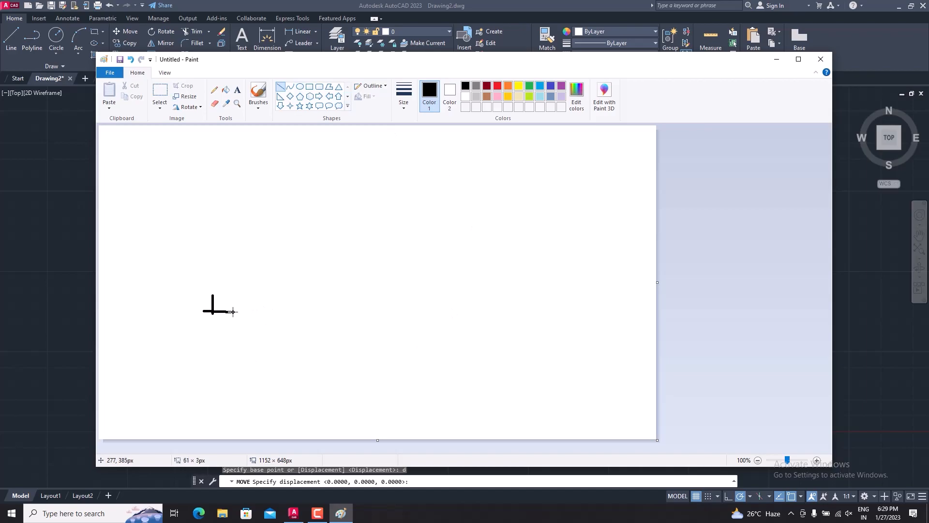
Draw a vertical line about 105 px tall beside the origin marker and a horizontal line about 204 px wide beneath it.
left_click(269, 347)
left_click(282, 91)
left_click_drag(195, 312, 194, 262)
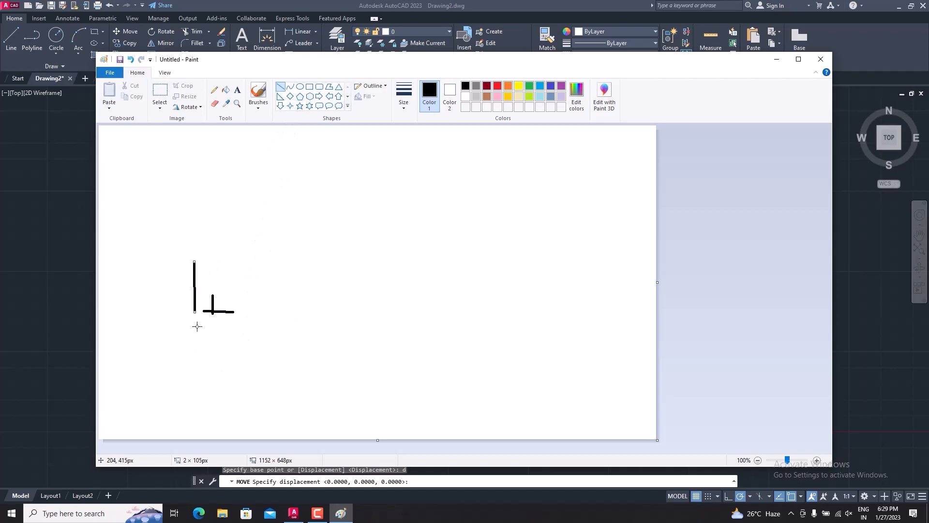
mouse_move(195, 326)
left_mouse_down()
mouse_move(306, 325)
mouse_move(294, 325)
left_mouse_up()
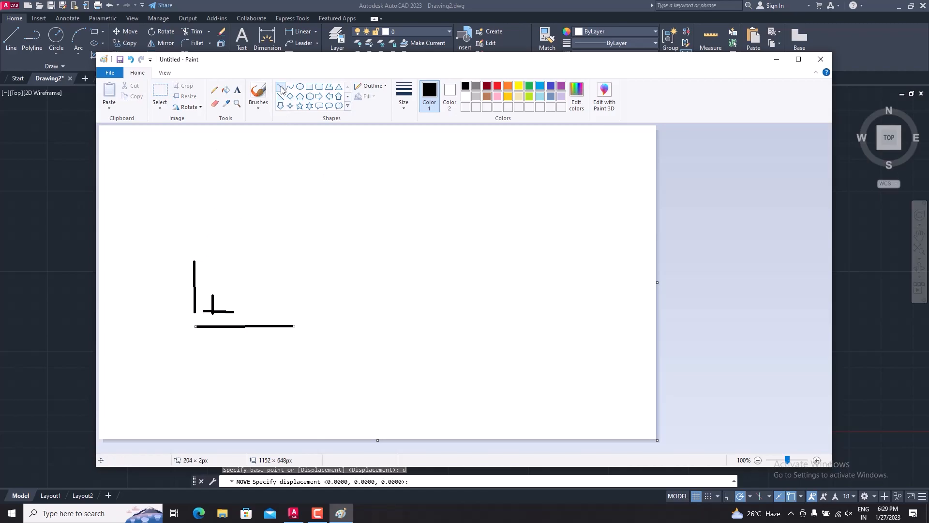
Pencil thin guide lines from the outer ends of the two long lines and circle the point where they cross.
left_click(215, 89)
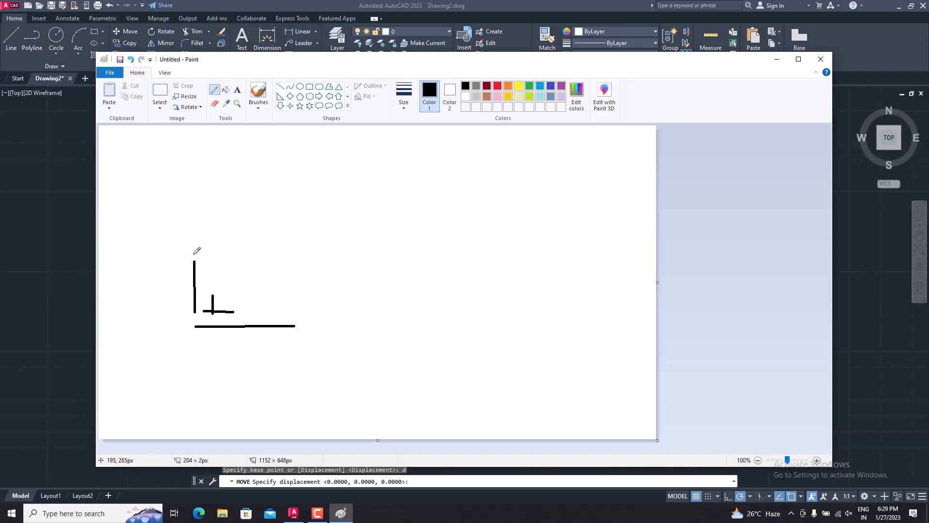
left_click_drag(195, 260, 310, 261)
left_click_drag(294, 325, 294, 244)
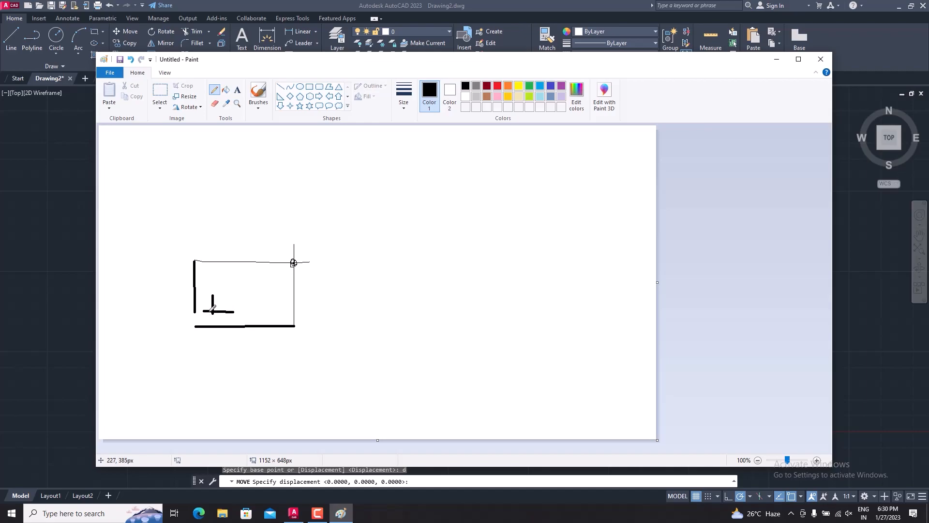
Pencil two freehand lines from the origin marker to the circled point and label the marker I.
left_click_drag(213, 311, 293, 263)
left_click_drag(213, 310, 295, 262)
left_click_drag(201, 285, 203, 287)
Add a freehand letter above the first diagram and draw a second origin marker beside it with straight lines.
mouse_move(314, 203)
left_mouse_down()
mouse_move(322, 208)
mouse_move(327, 194)
left_mouse_up()
left_click(281, 88)
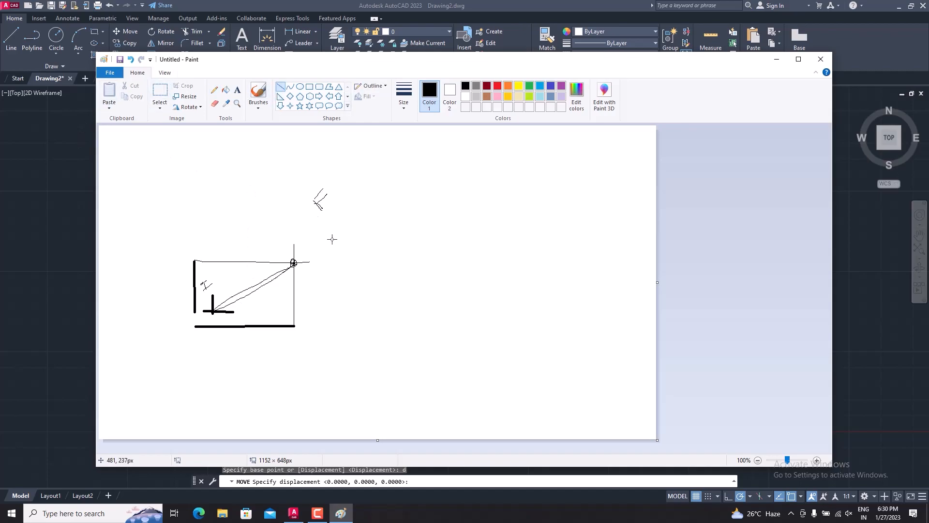
mouse_move(333, 195)
left_mouse_down()
mouse_move(333, 222)
mouse_move(359, 214)
left_mouse_up()
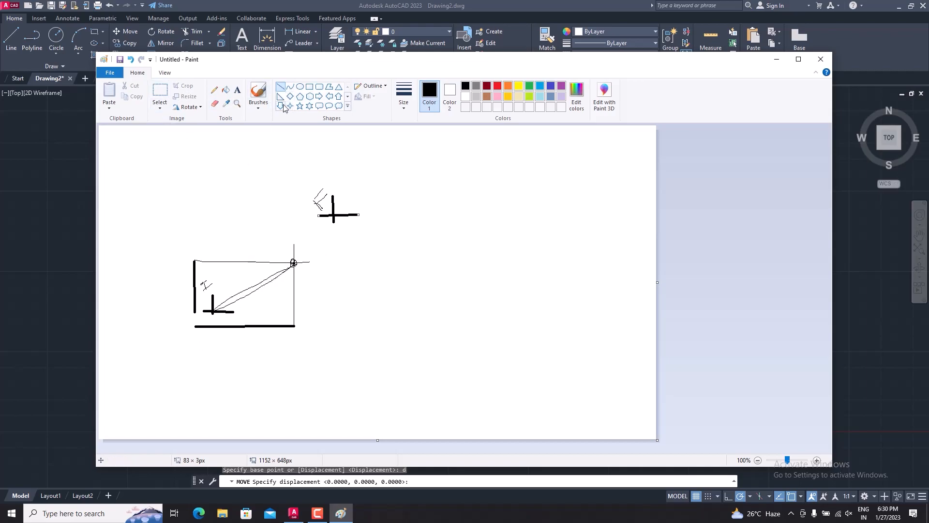
Pencil a small target point above the second origin marker and join the two with two freehand lines.
left_click(214, 90)
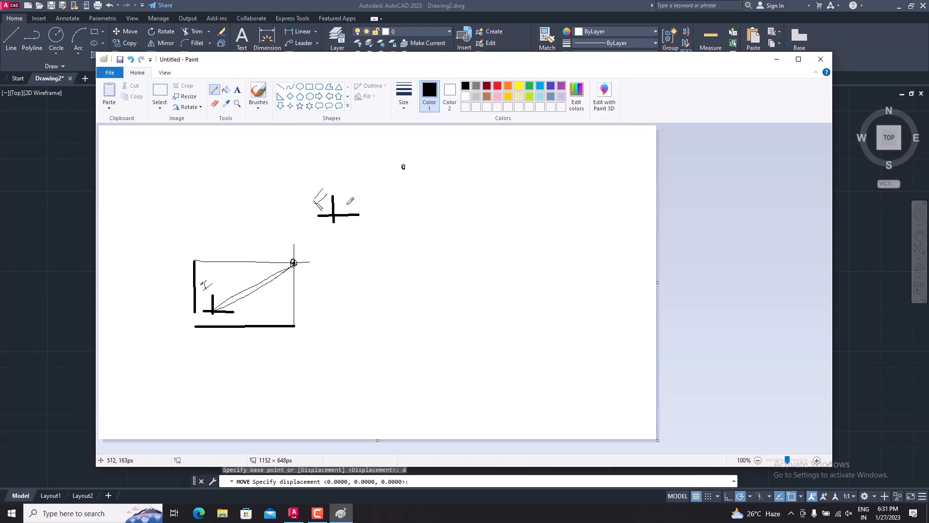
left_click_drag(335, 213, 402, 167)
left_click_drag(335, 213, 403, 165)
Close Paint without saving the sketch and return to the AutoCAD drawing.
left_click(823, 59)
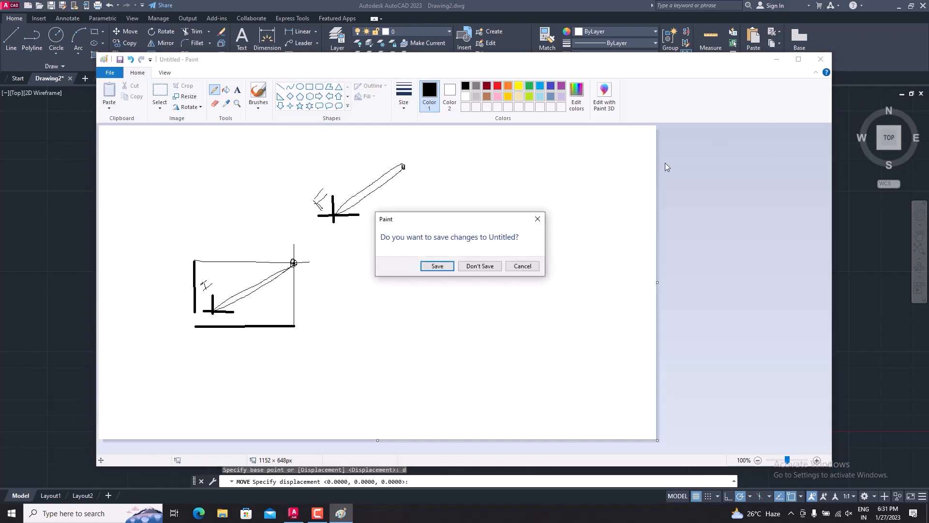
left_click(480, 266)
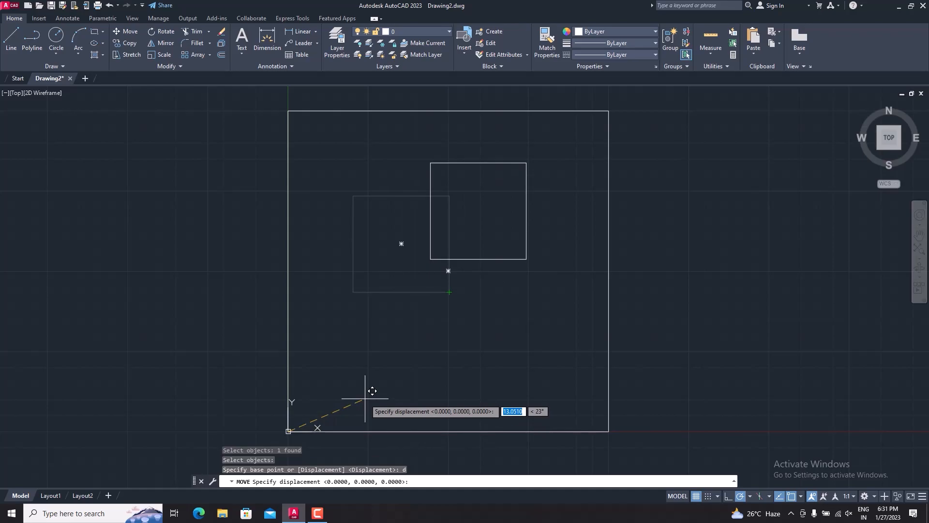
left_click(867, 470)
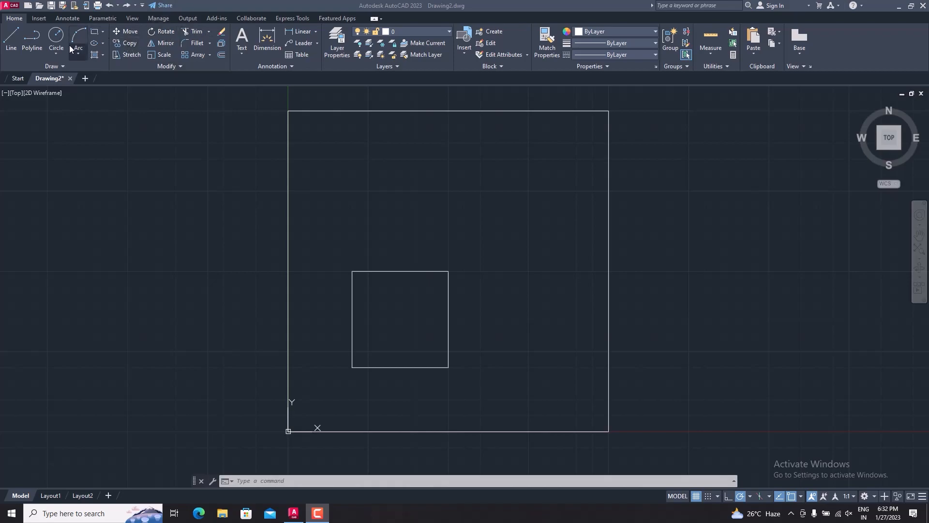
Draw a vertical line from the midpoint of the small square's top edge to the midpoint of its bottom edge.
left_click(14, 42)
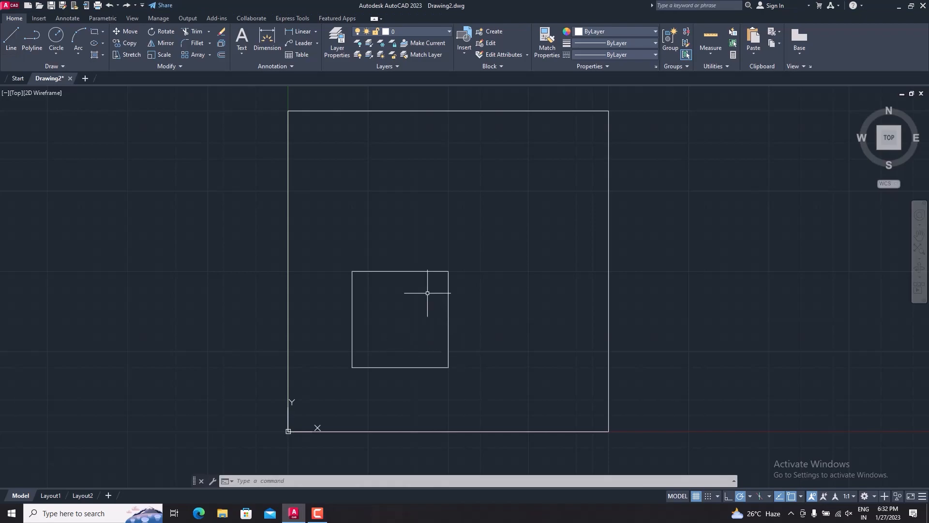
left_click(11, 39)
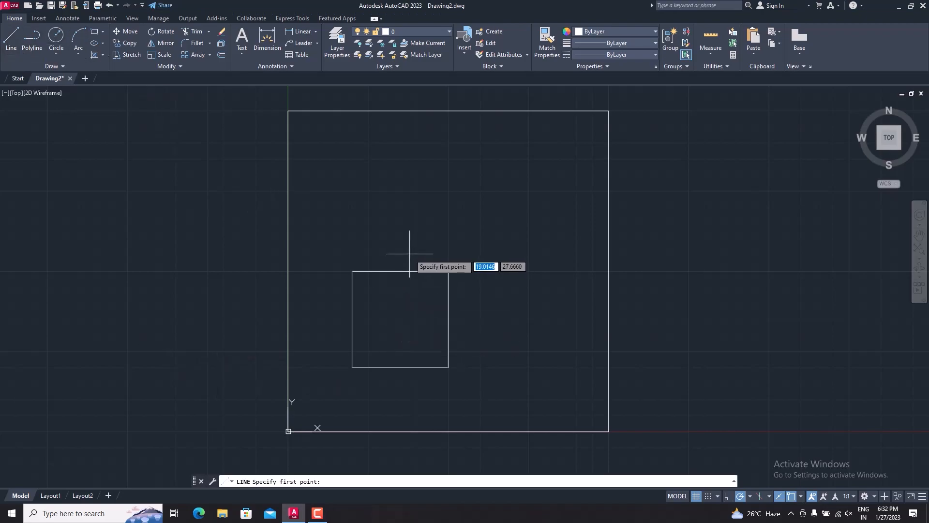
left_click(400, 271)
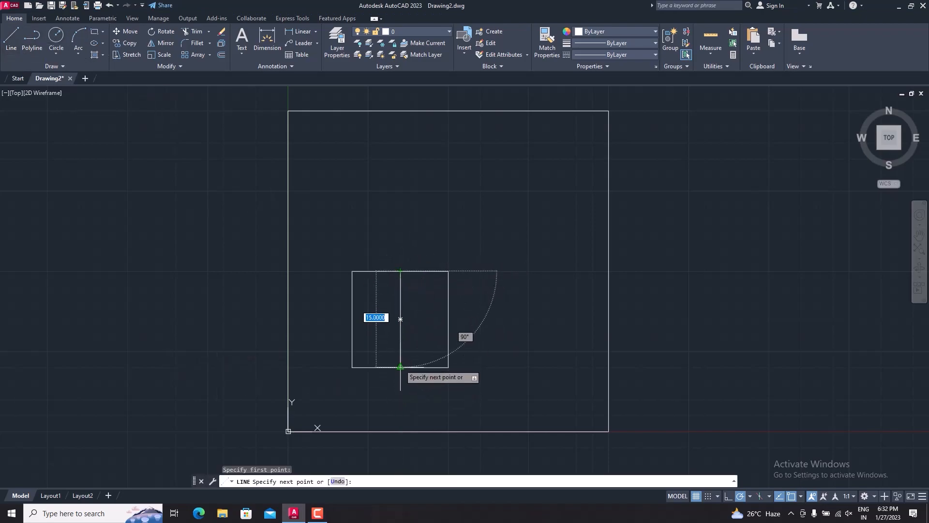
left_click(400, 366)
key("Escape")
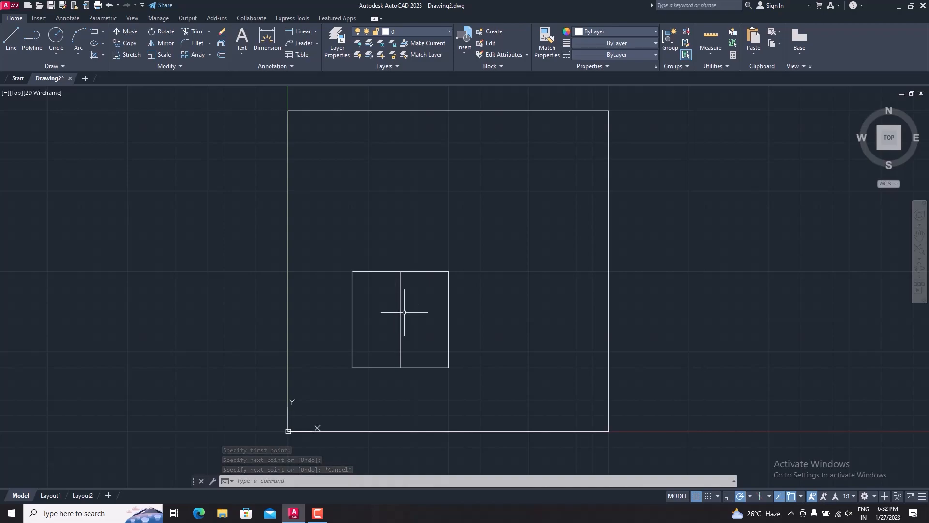
left_click(163, 32)
left_click(488, 234)
left_click(337, 399)
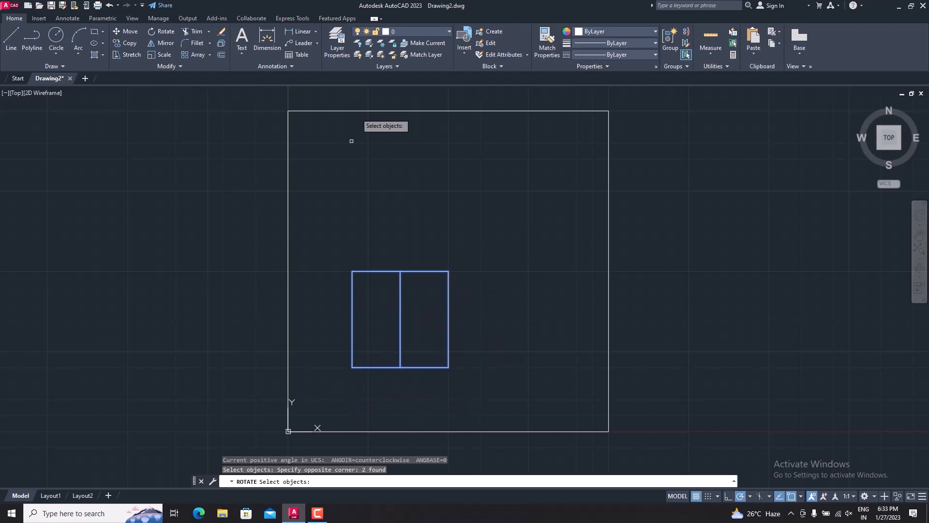
key("Escape")
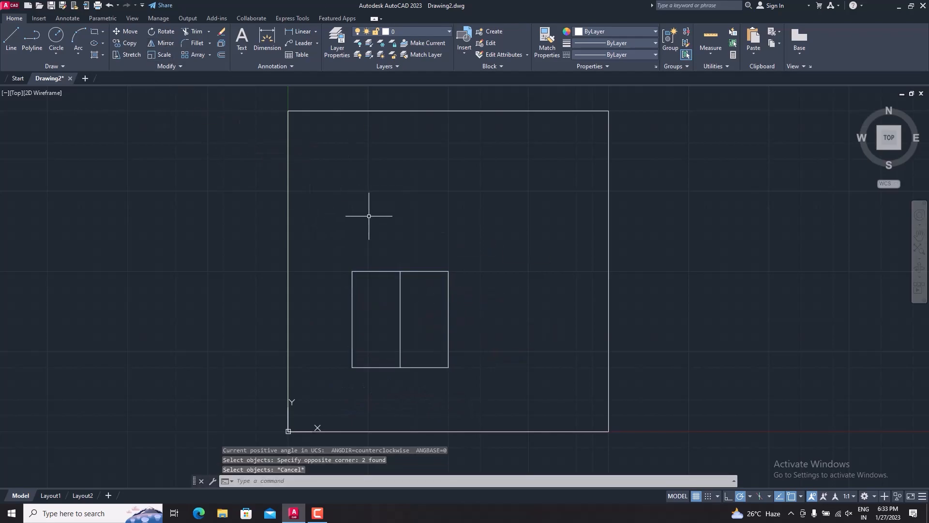
Rotate the small square and its vertical midline by 90 degrees about the square's lower-right corner.
type("RO")
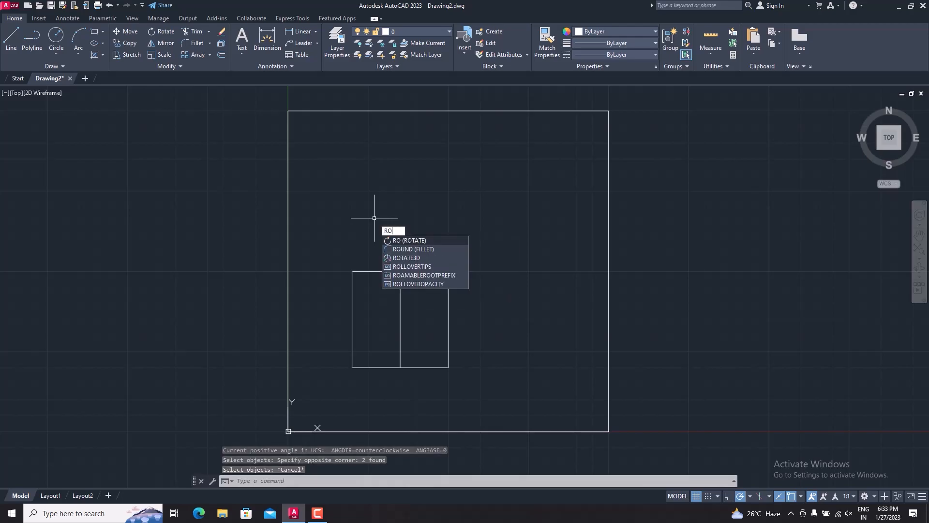
key("Return")
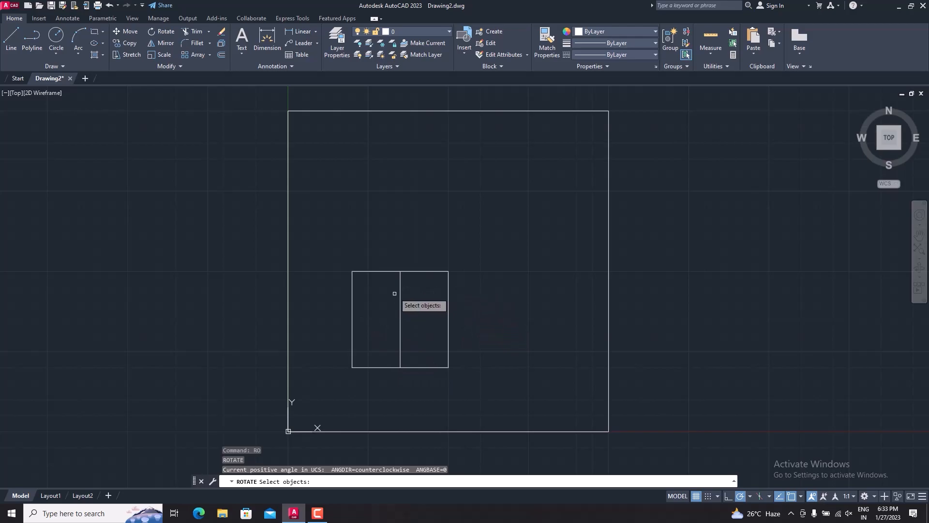
left_click(470, 252)
left_click(339, 385)
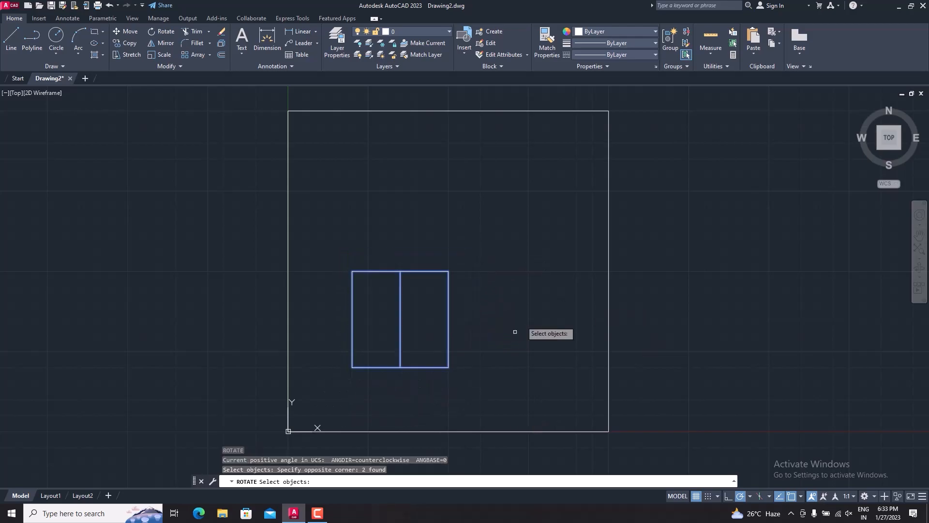
key("Return")
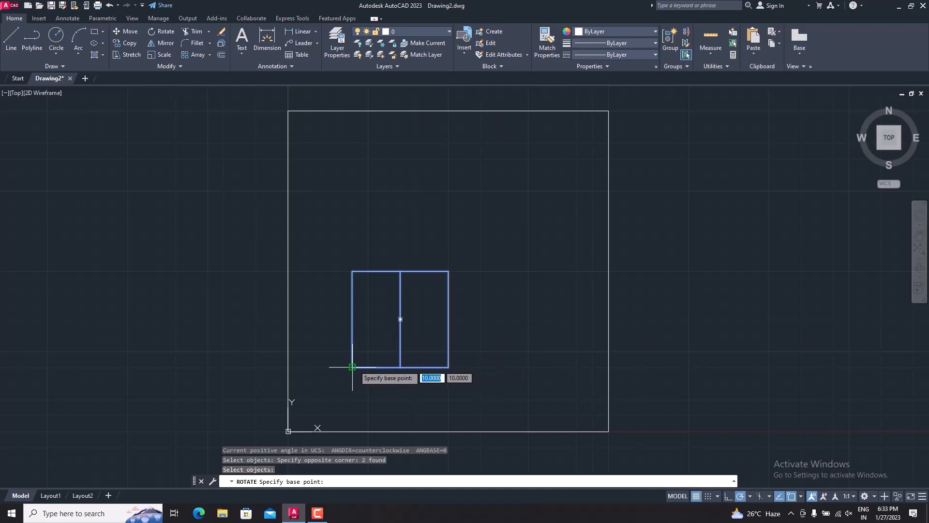
left_click(449, 367)
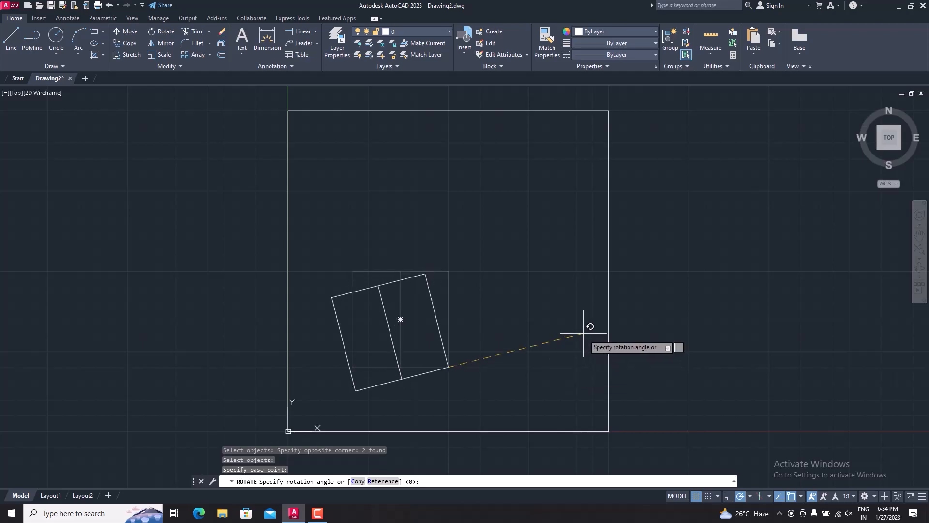
type("90")
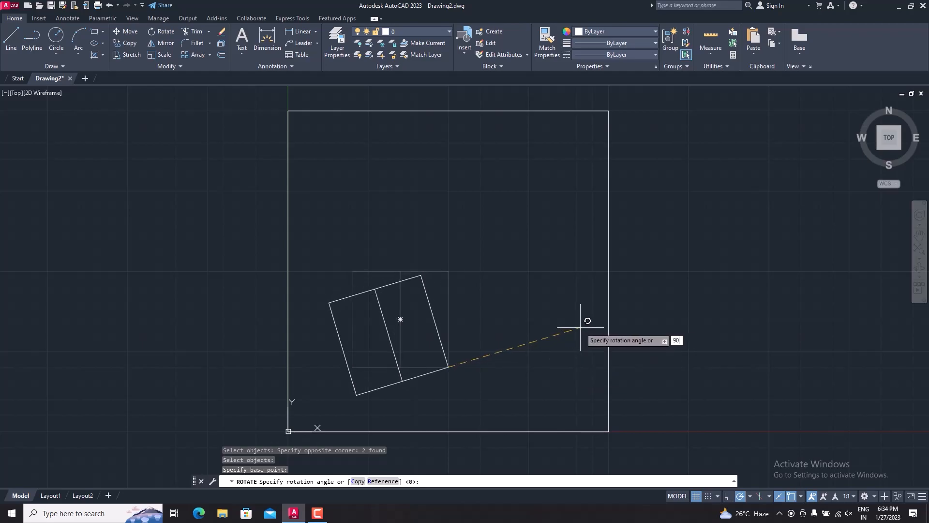
key("Return")
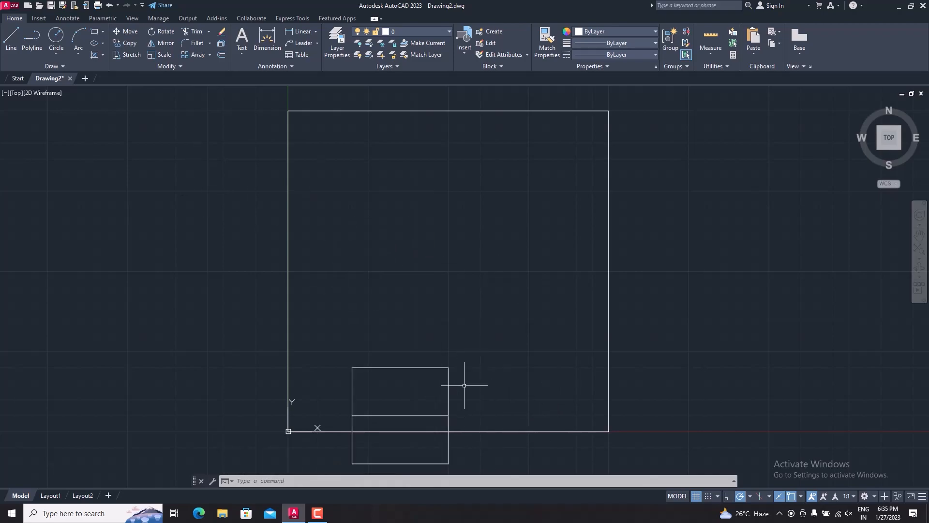
Move the small square and its midline straight up 10 units, using the midline's midpoint as base point.
left_click(474, 347)
left_click(417, 415)
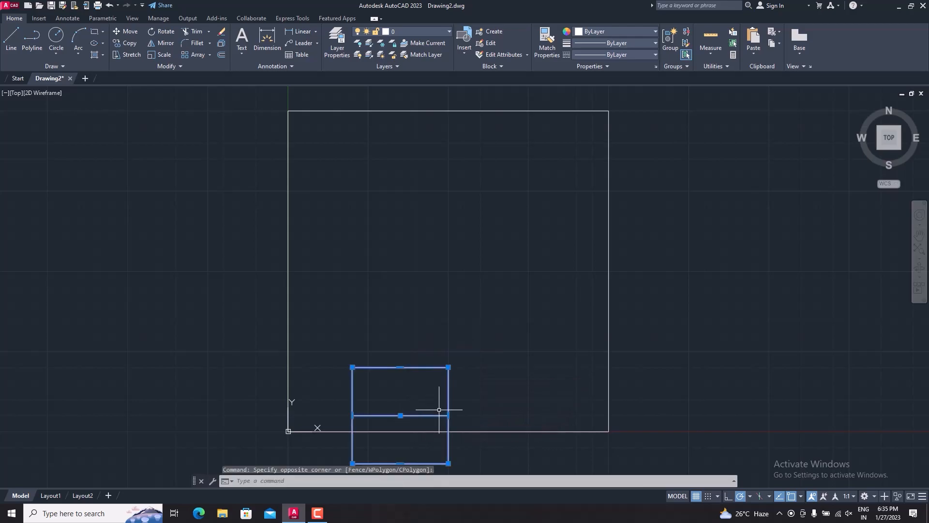
type("m")
key("Return")
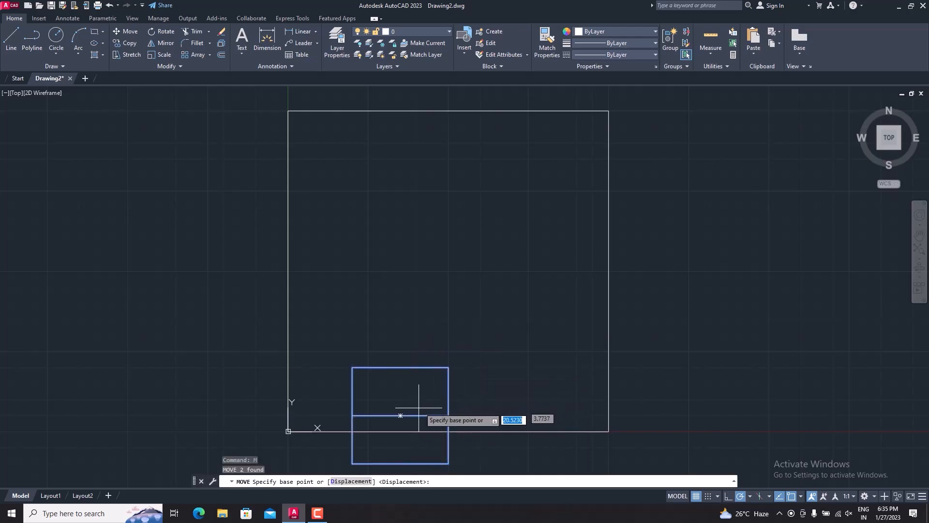
left_click(403, 415)
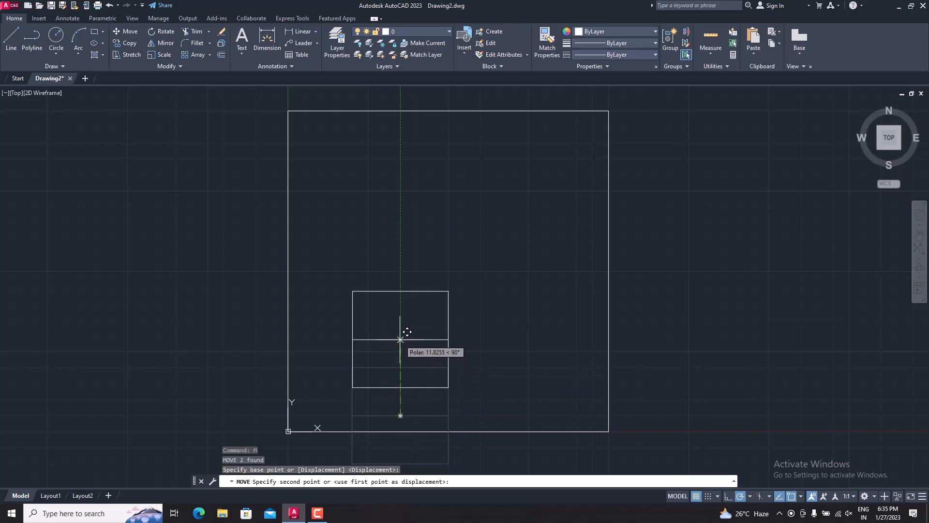
type("10")
key("Return")
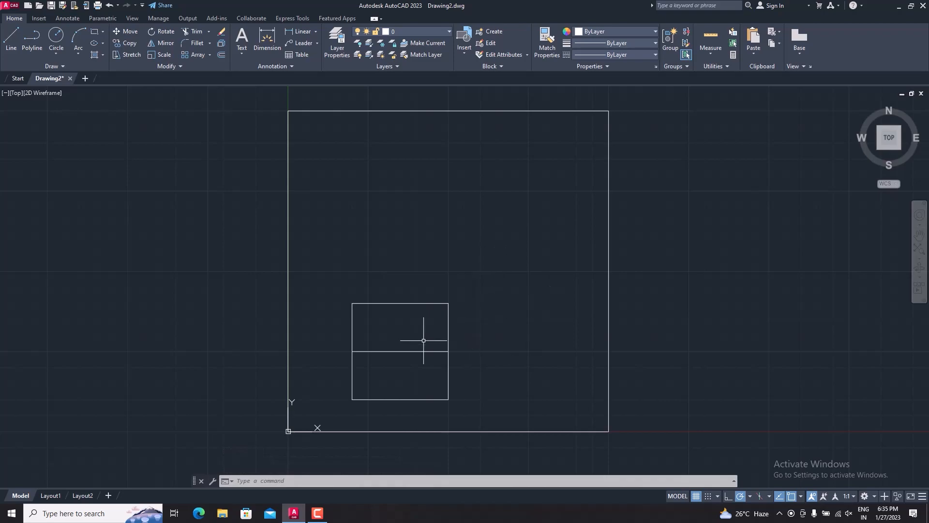
Rotate the small square and its midline by 90 degrees about the midline's midpoint, and undo the rotation.
left_click(162, 31)
left_click(480, 277)
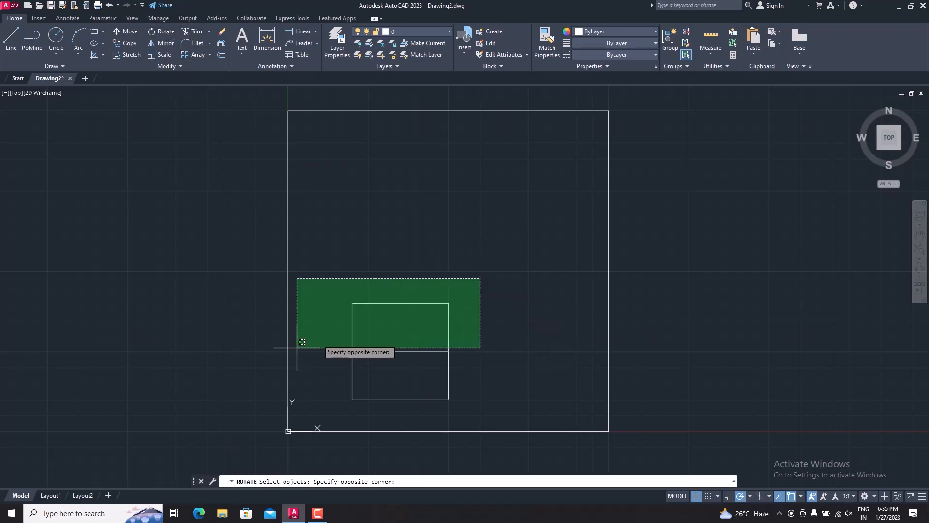
left_click(340, 402)
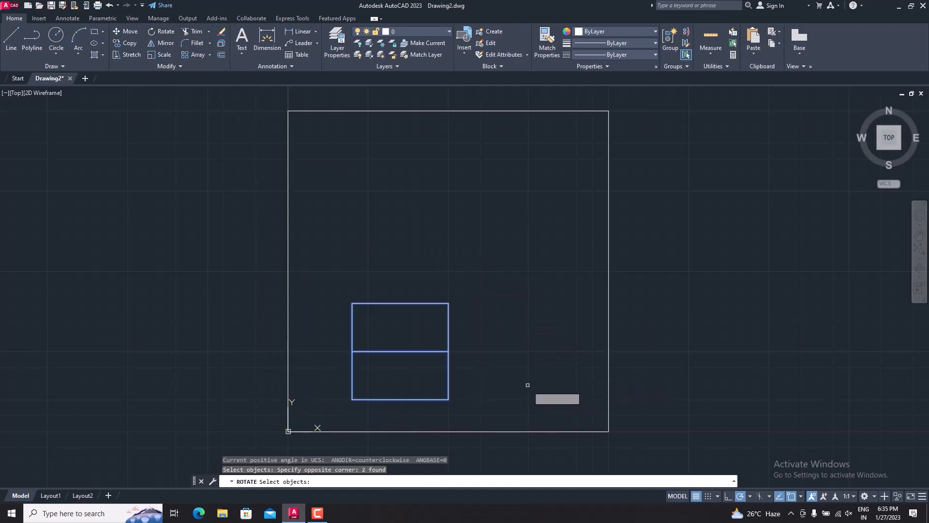
key("Return")
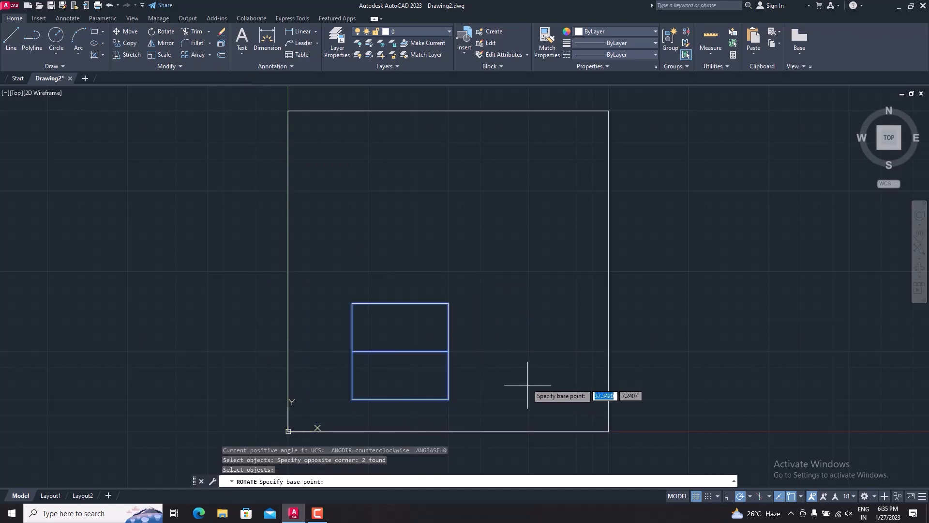
left_click(401, 350)
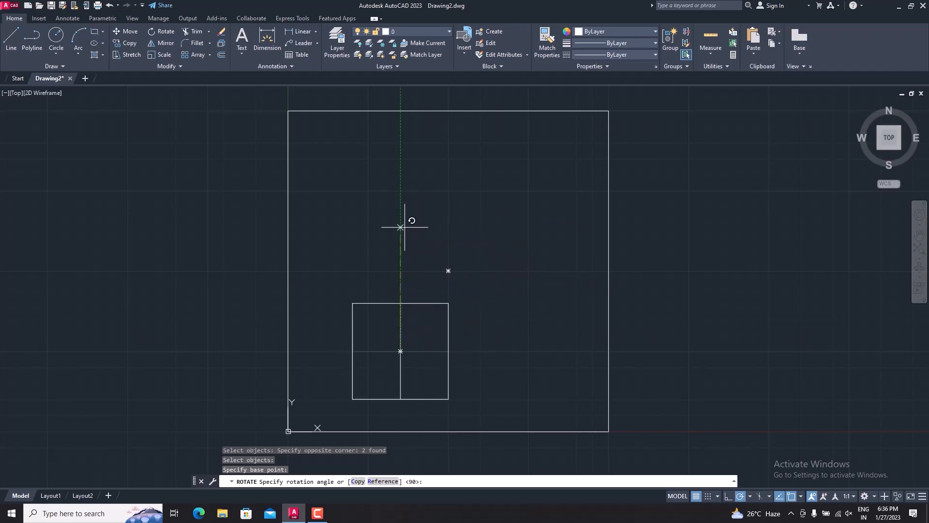
key("Return")
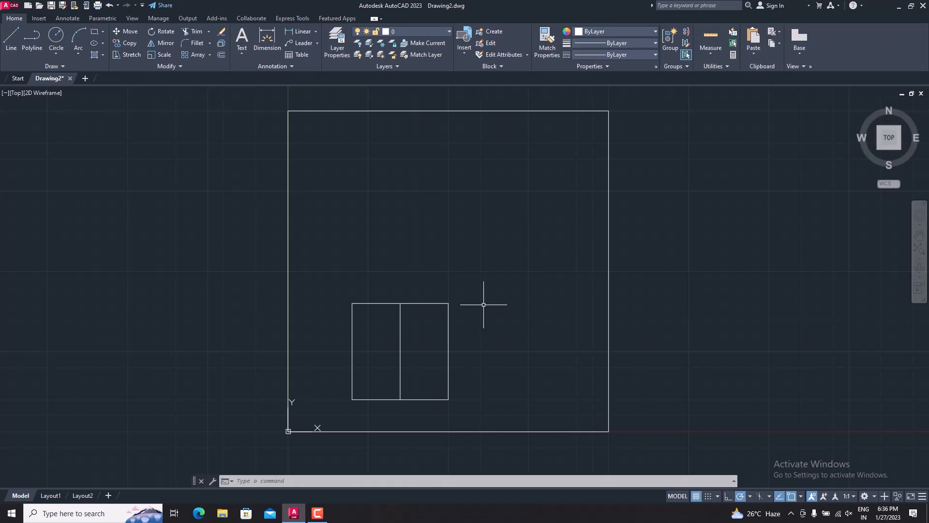
key("ctrl+z")
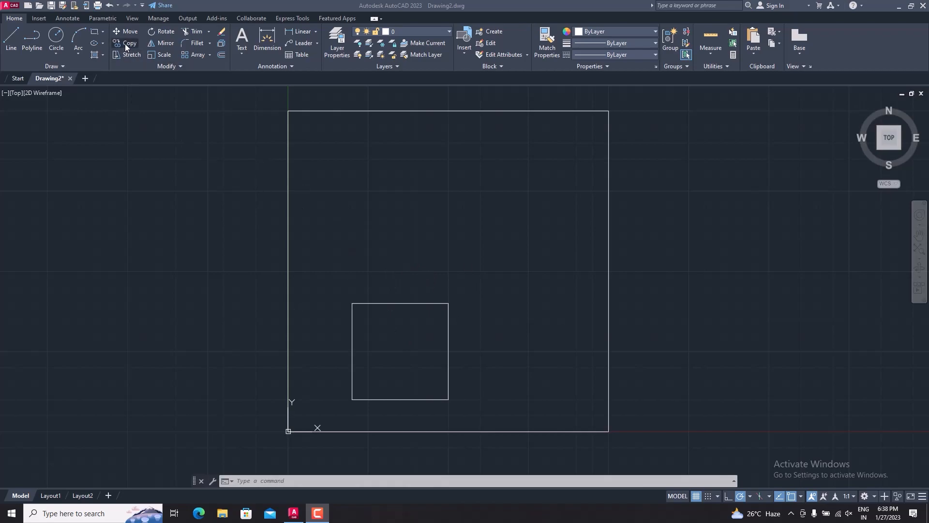
Copy the small square three times from its lower-left corner to form a two-by-two grid spaced about 22 units.
left_click(168, 199)
type("copy")
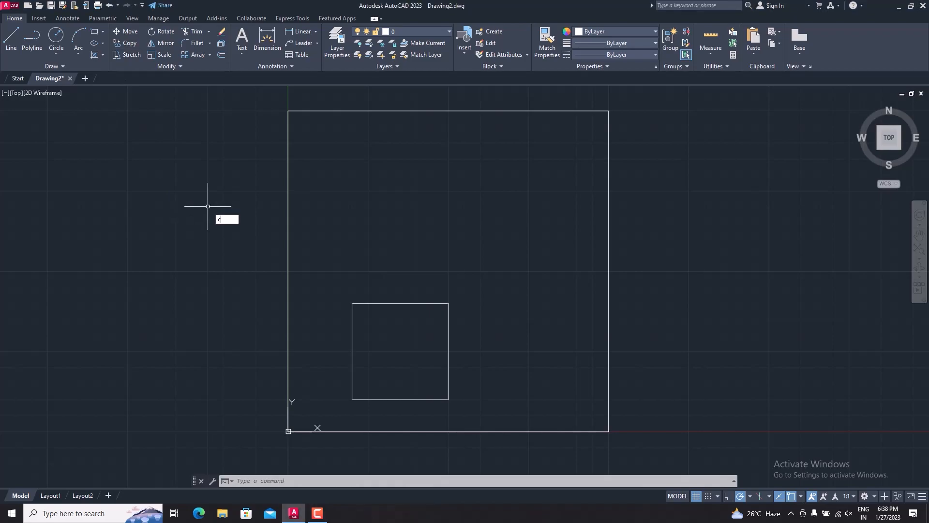
key("Return")
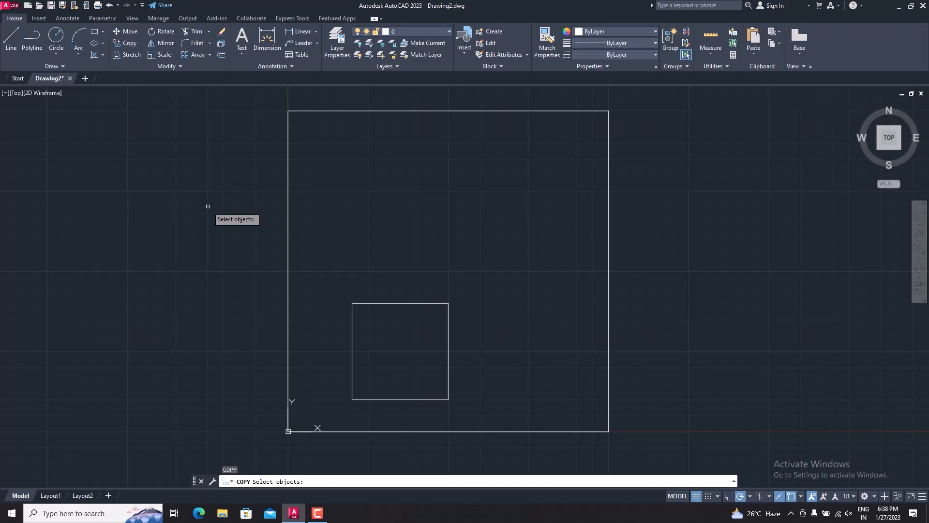
left_click(467, 283)
left_click(380, 359)
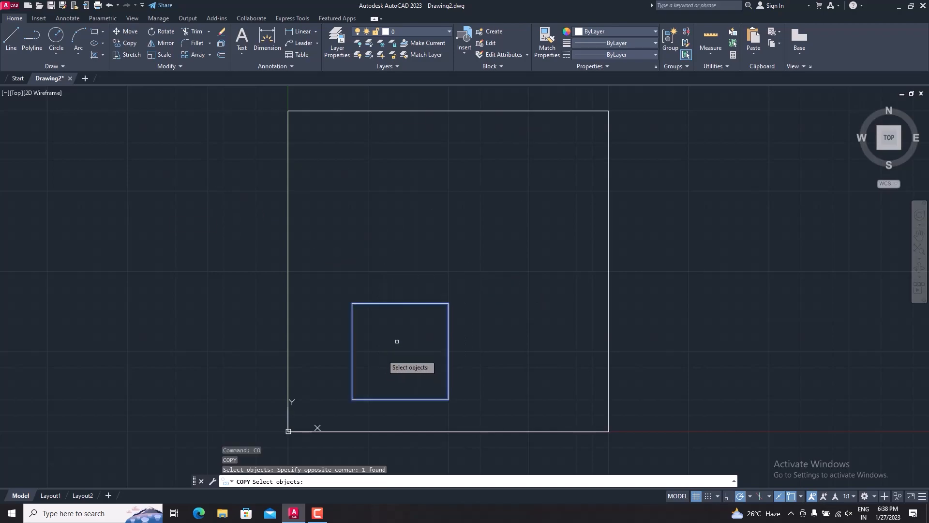
key("Return")
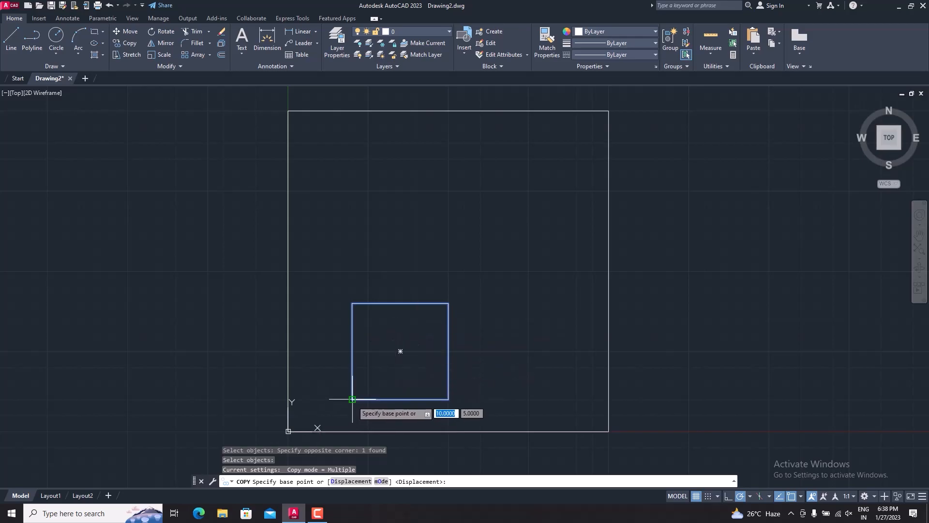
left_click(352, 399)
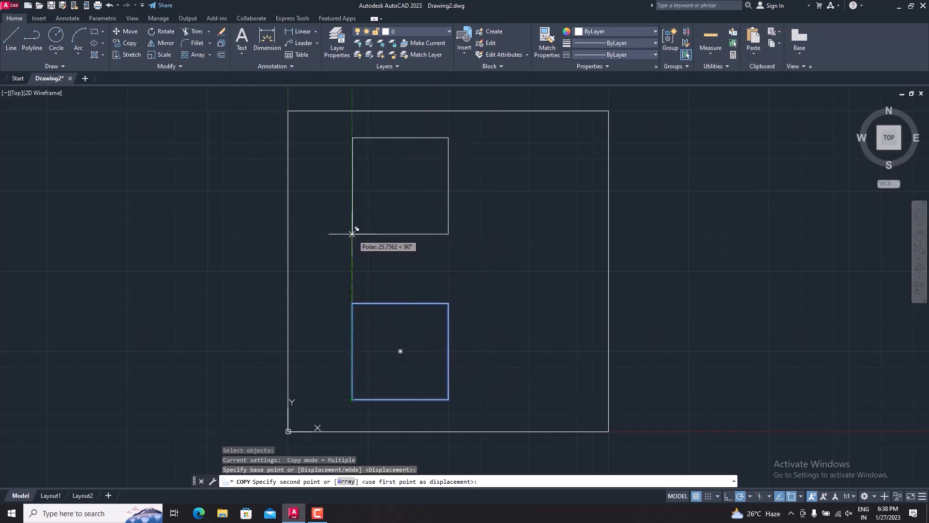
left_click(352, 259)
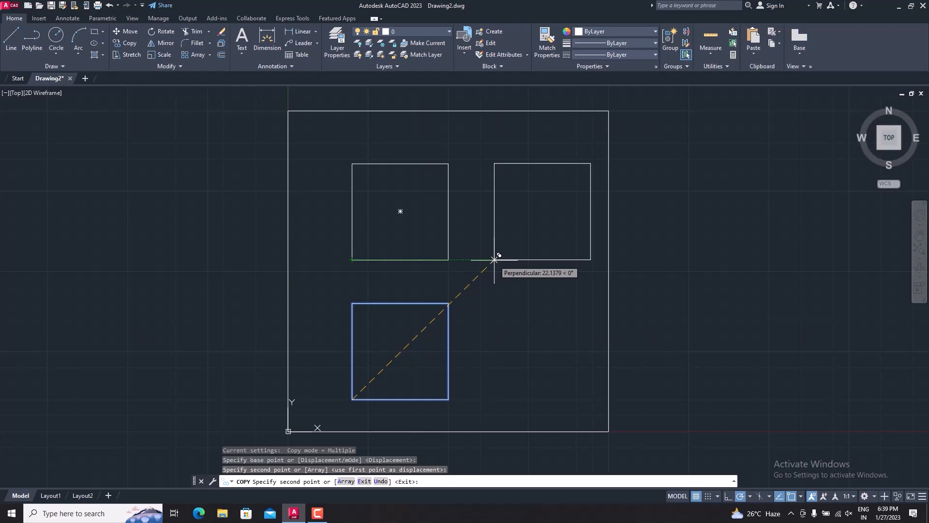
left_click(494, 259)
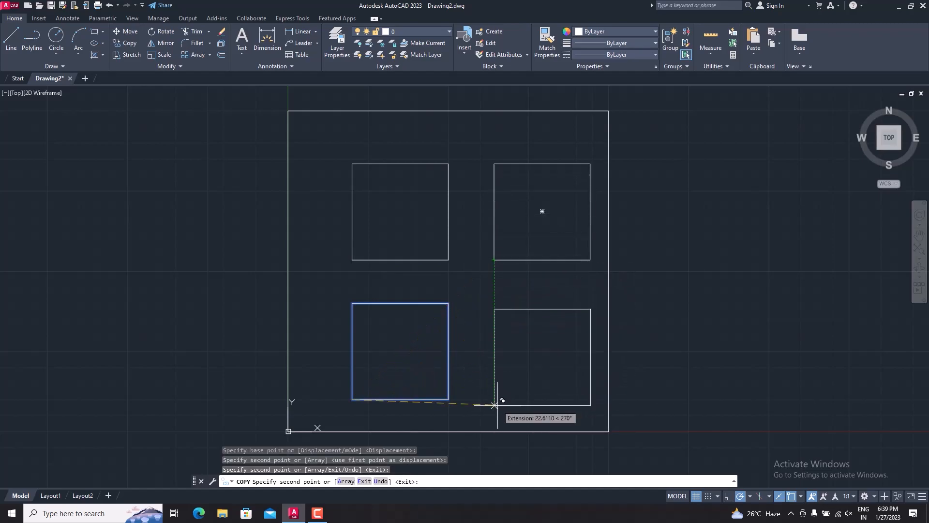
left_click(494, 399)
key("Escape")
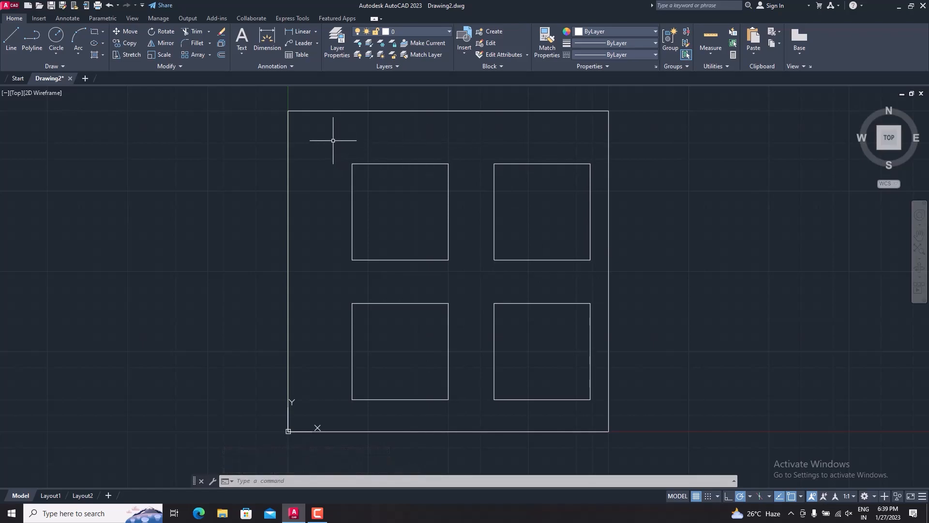
left_click(333, 140)
left_click(548, 380)
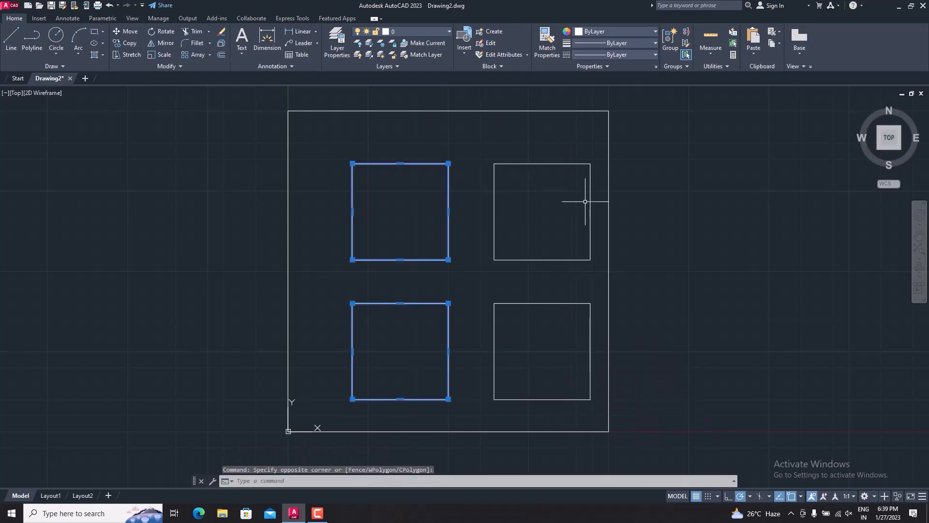
left_click(598, 143)
left_click(509, 397)
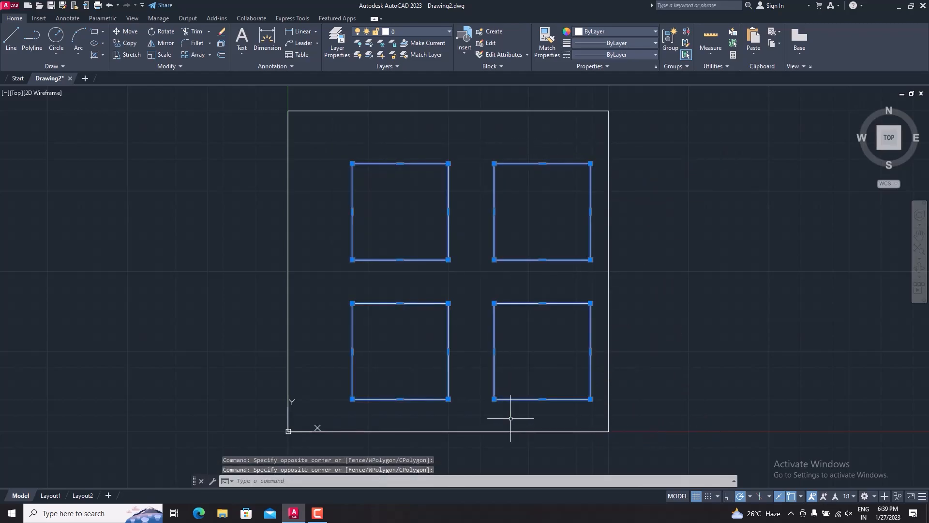
key("Escape")
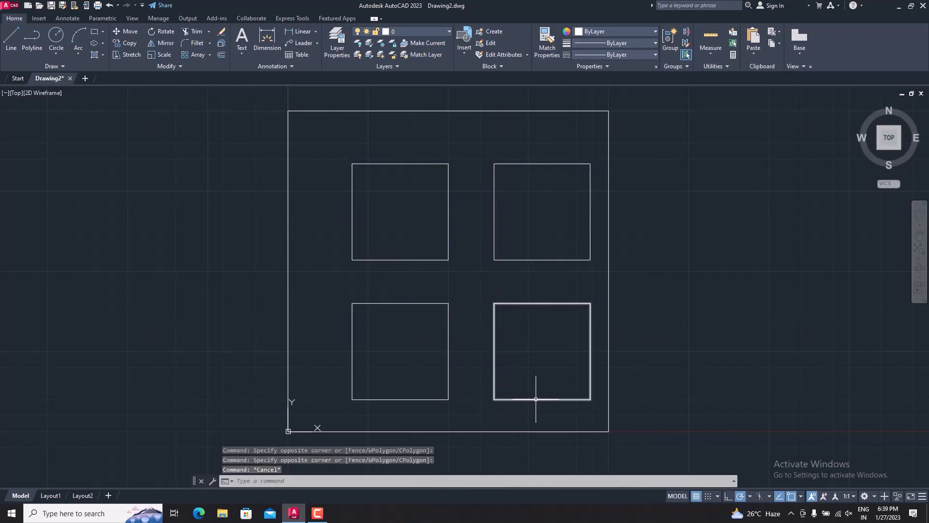
Erase the three copied squares, keeping only the original lower-left one inside the large square.
left_click(558, 417)
left_click(473, 216)
left_click(456, 212)
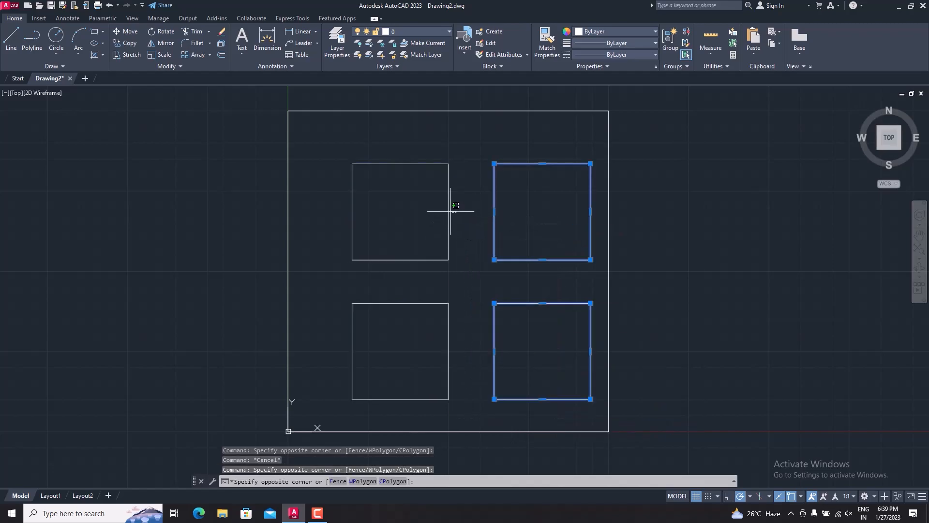
left_click(426, 205)
key("Delete")
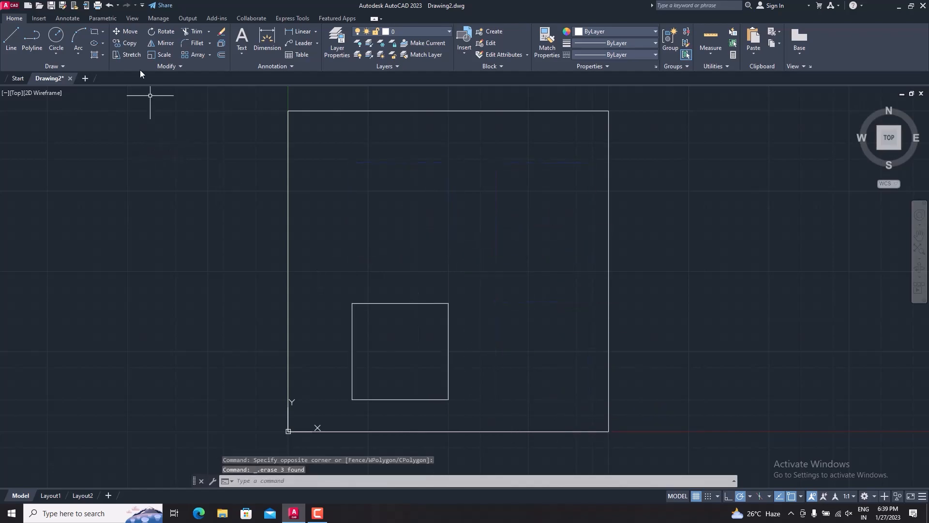
Copy the small square using the Displacement option with a displacement of 20,20.
left_click(124, 44)
left_click(467, 295)
left_click(428, 305)
key("Return")
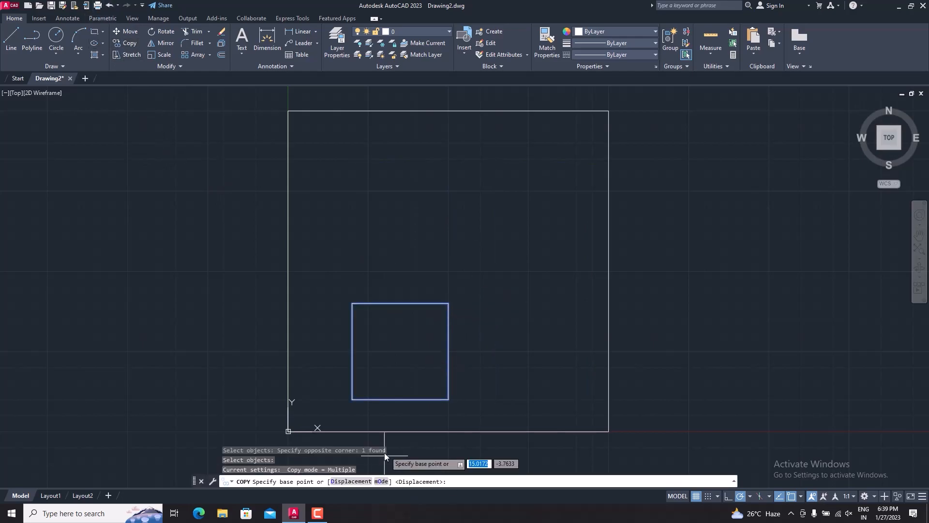
type("D")
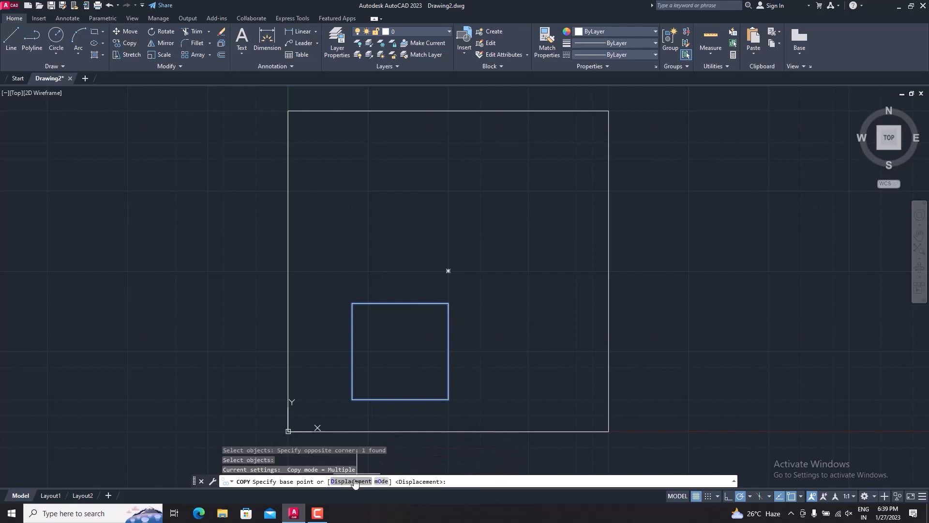
key("Return")
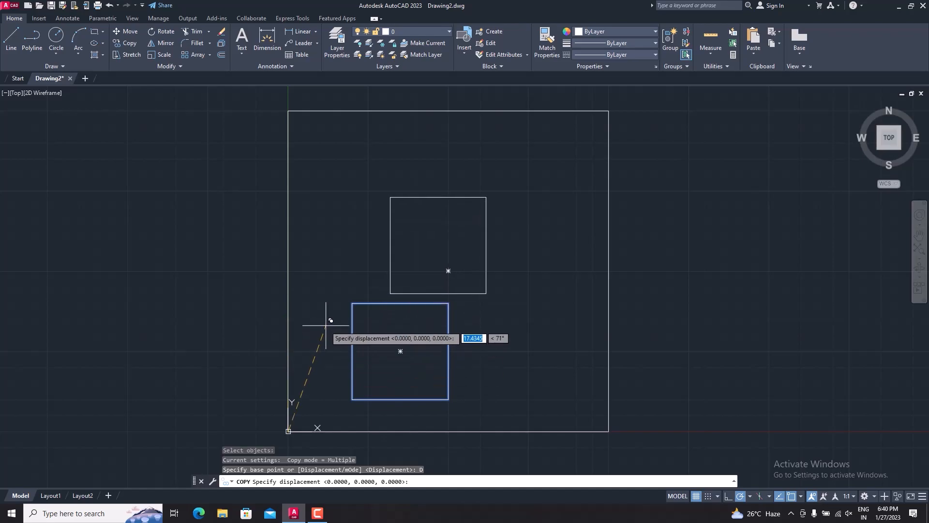
type("10")
key("BackSpace")
key("BackSpace")
type("20")
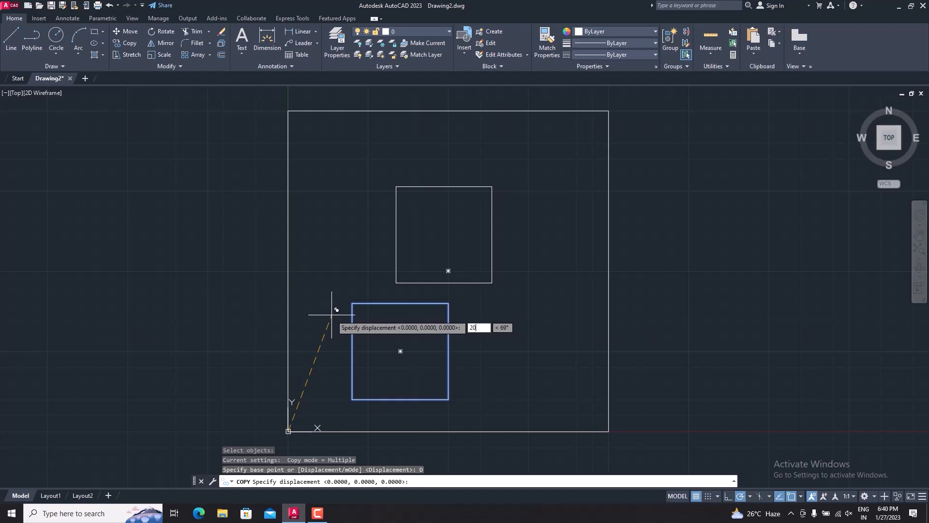
type(",")
type("20")
key("Return")
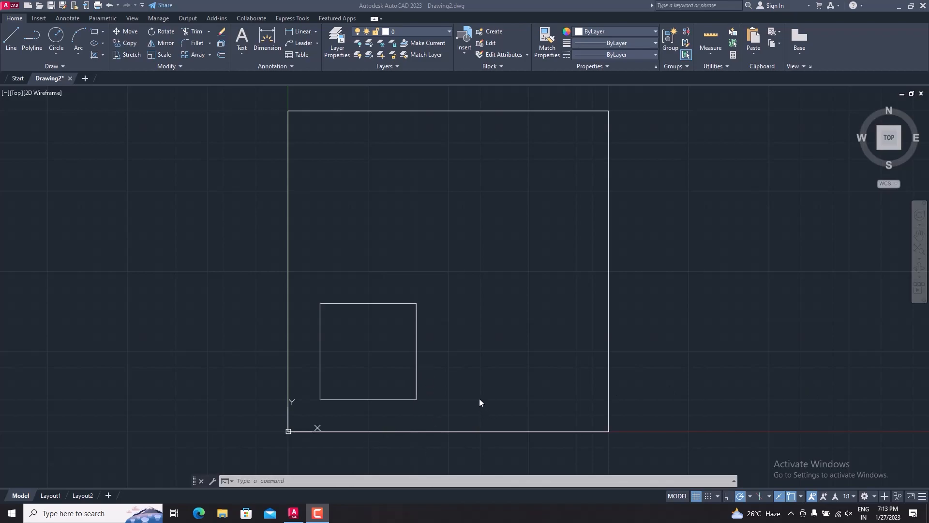
Open Paint with a blank canvas over the AutoCAD drawing.
key("super")
type("p")
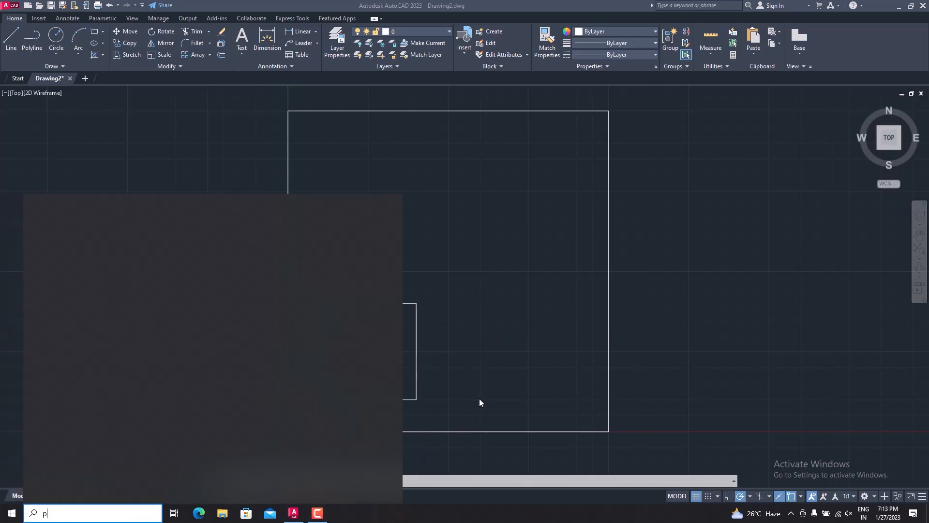
key("Return")
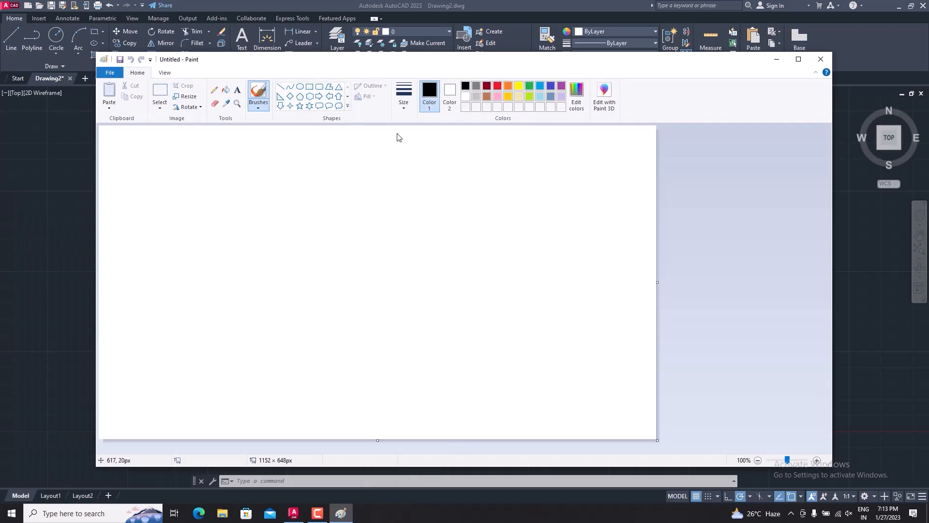
Draw a vertical straight line about 363 px long in the upper middle of the Paint canvas.
left_click(280, 87)
left_click_drag(315, 193, 315, 192)
key("ctrl+z")
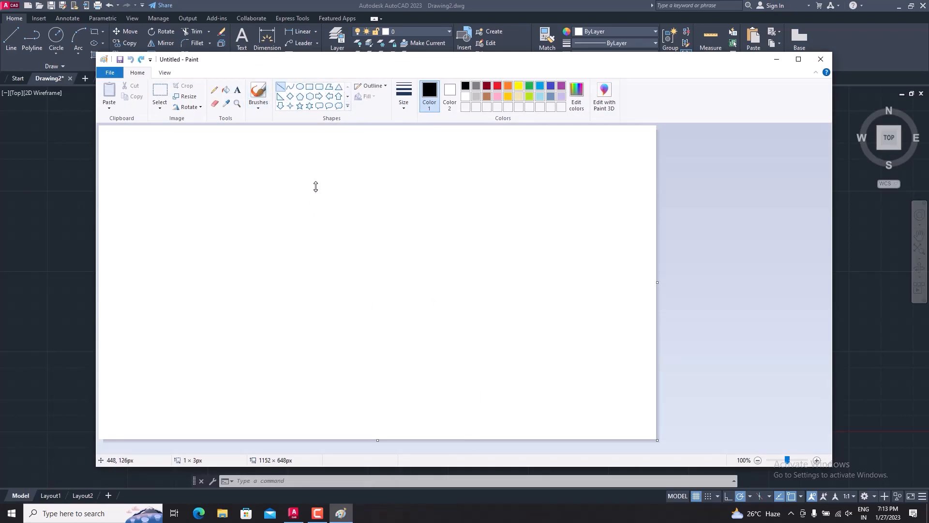
left_click_drag(319, 157, 321, 337)
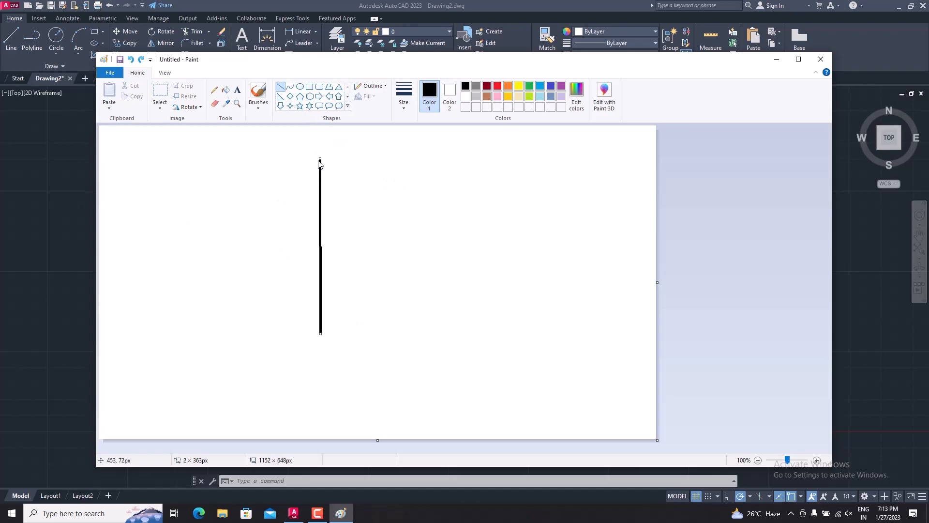
Draw a circle about 212 by 209 px left of the vertical line and a horizontal line from its center to that line.
left_click(300, 86)
left_click_drag(175, 192, 273, 292)
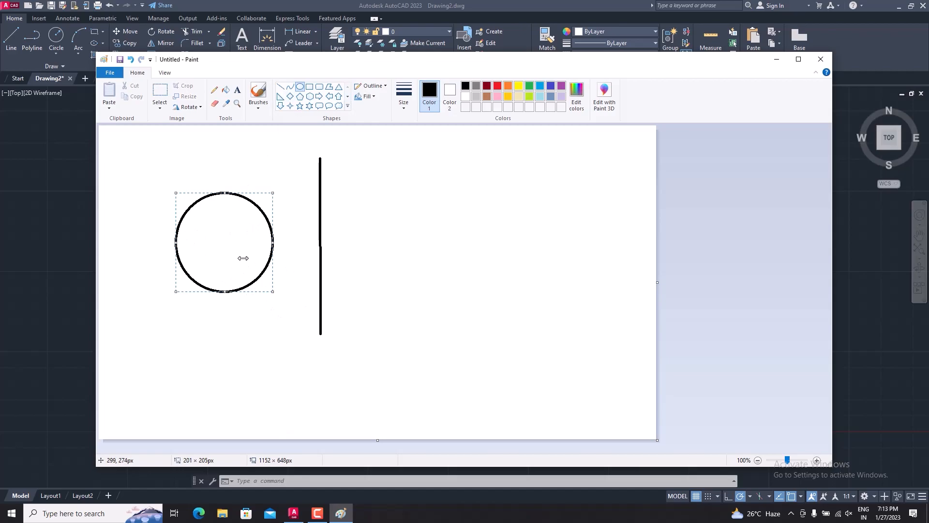
key("Delete")
left_click_drag(160, 185, 262, 285)
left_click(280, 87)
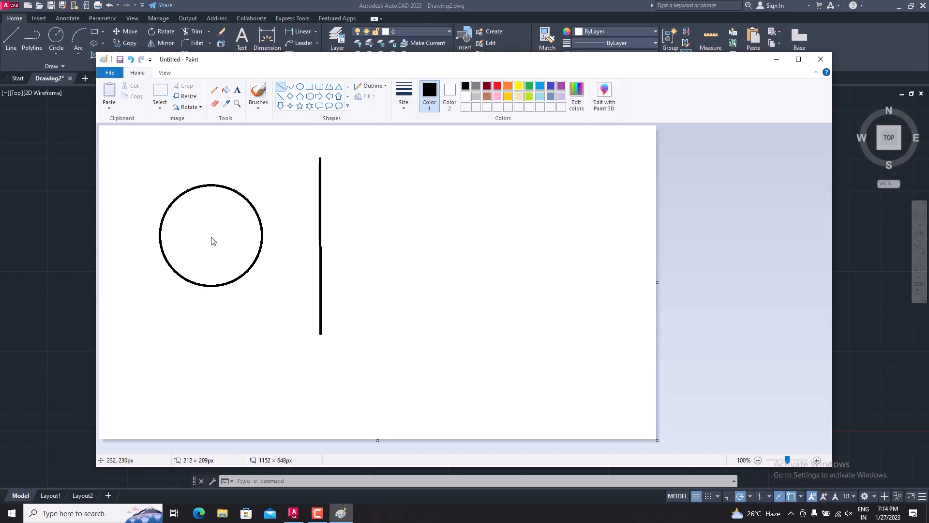
left_click_drag(211, 236, 322, 237)
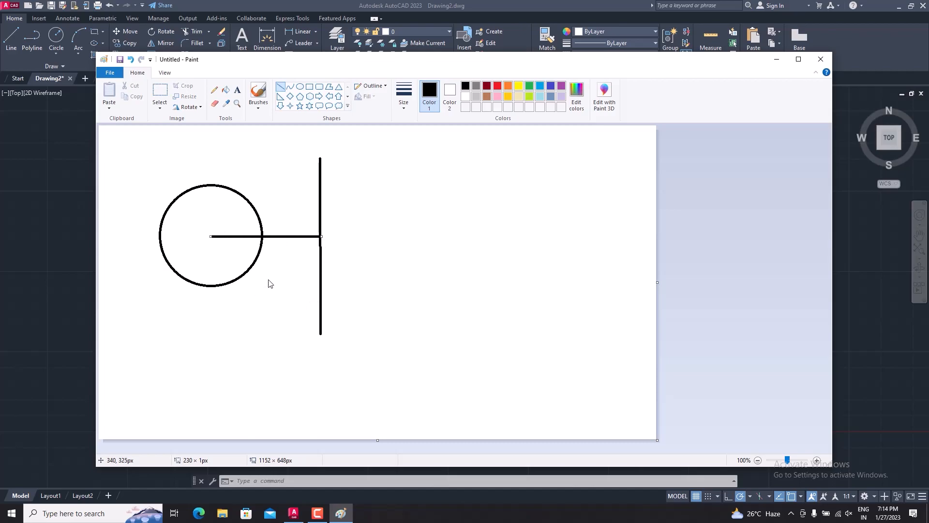
left_click(271, 312)
mouse_move(139, 147)
left_mouse_down()
mouse_move(224, 255)
mouse_move(332, 259)
mouse_move(230, 222)
left_mouse_up()
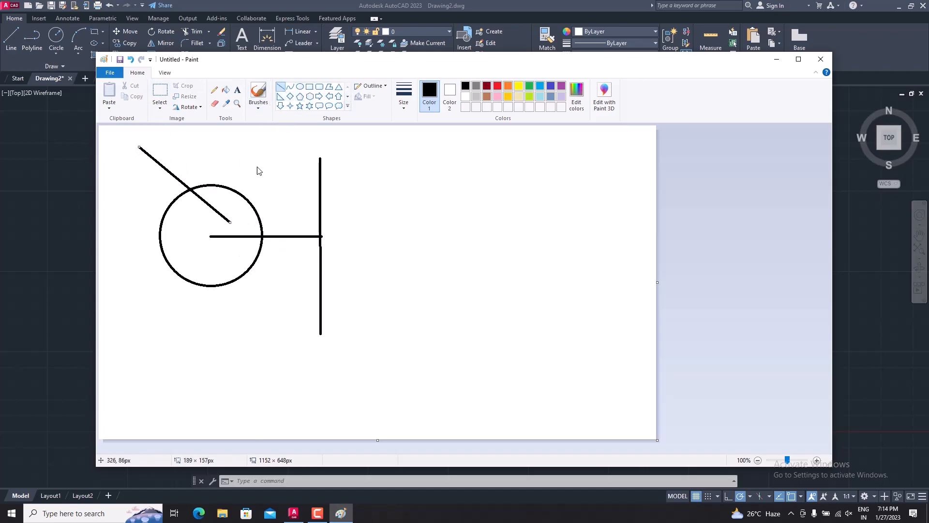
key("ctrl+z")
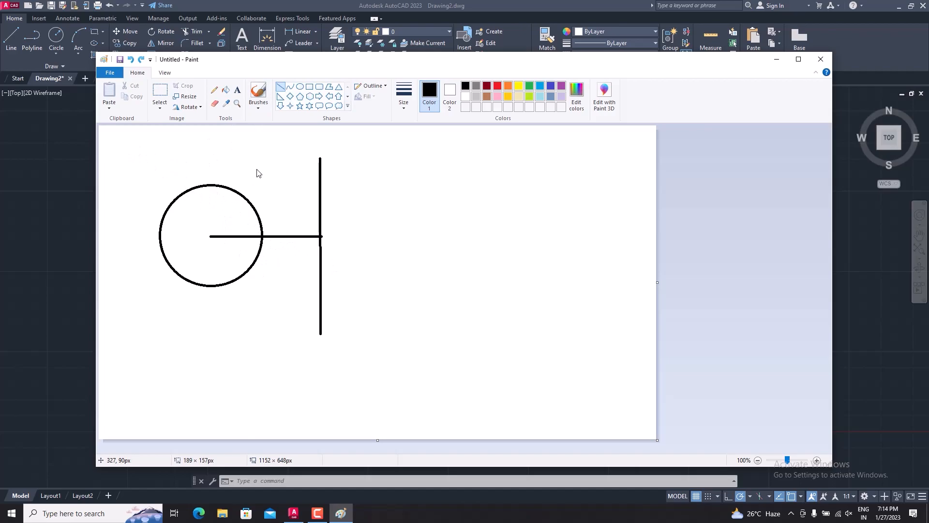
Draw a rectangle that encloses the circle and extends well to the right of the vertical line.
left_click(311, 87)
left_click_drag(143, 163, 489, 318)
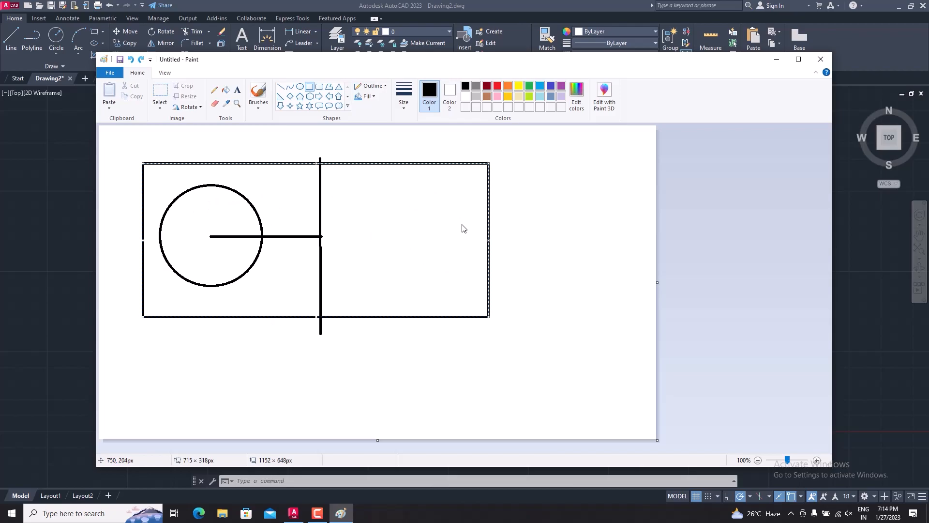
key("Escape")
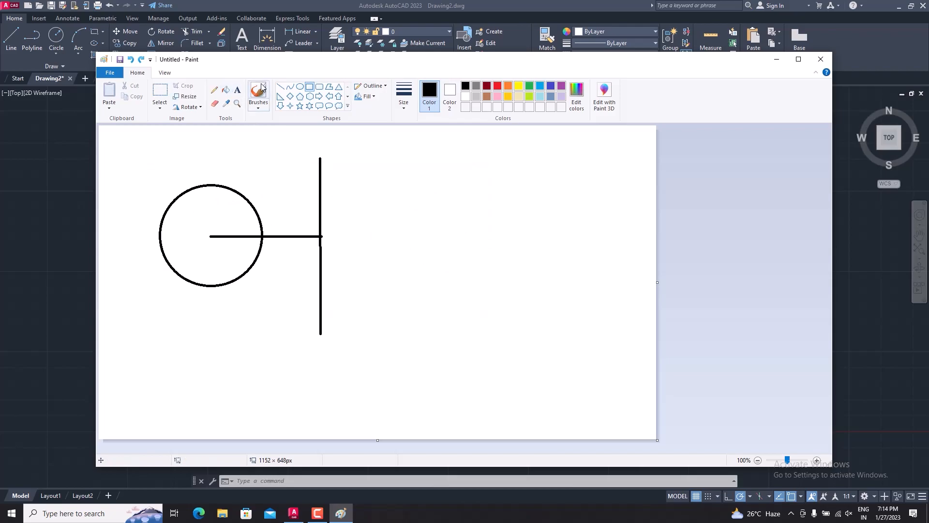
mouse_move(135, 159)
left_mouse_down()
mouse_move(235, 287)
mouse_move(516, 315)
mouse_move(503, 315)
left_mouse_up()
left_click(512, 344)
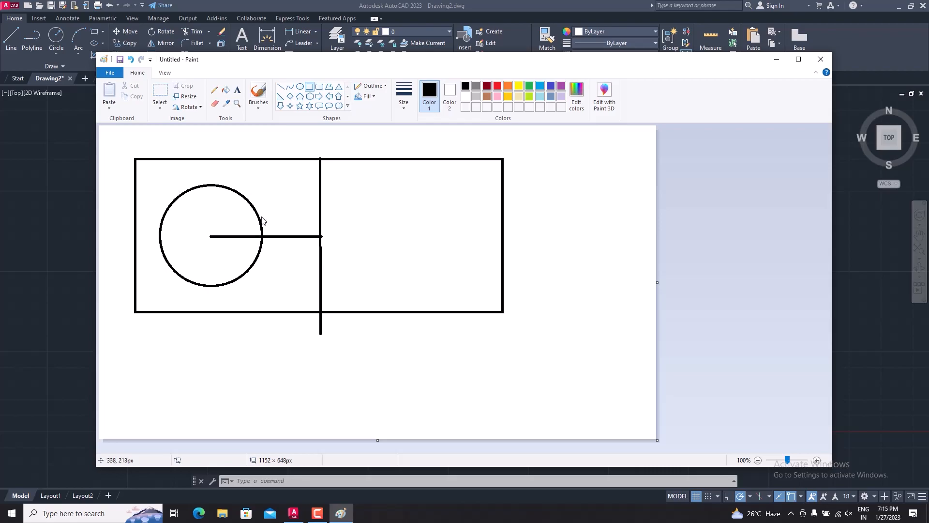
Draw a circle about 241 by 235 px inside the rectangle, to the right of the vertical line.
left_click(300, 87)
mouse_move(417, 195)
left_mouse_down()
mouse_move(501, 288)
mouse_move(450, 243)
left_mouse_up()
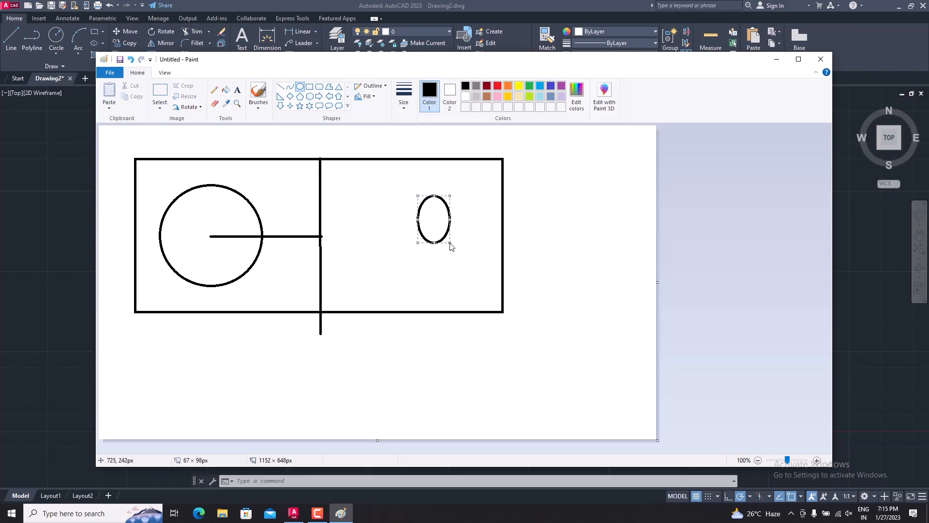
key("ctrl+z")
mouse_move(401, 180)
left_mouse_down()
mouse_move(493, 280)
mouse_move(484, 288)
mouse_move(518, 294)
mouse_move(446, 273)
left_mouse_up()
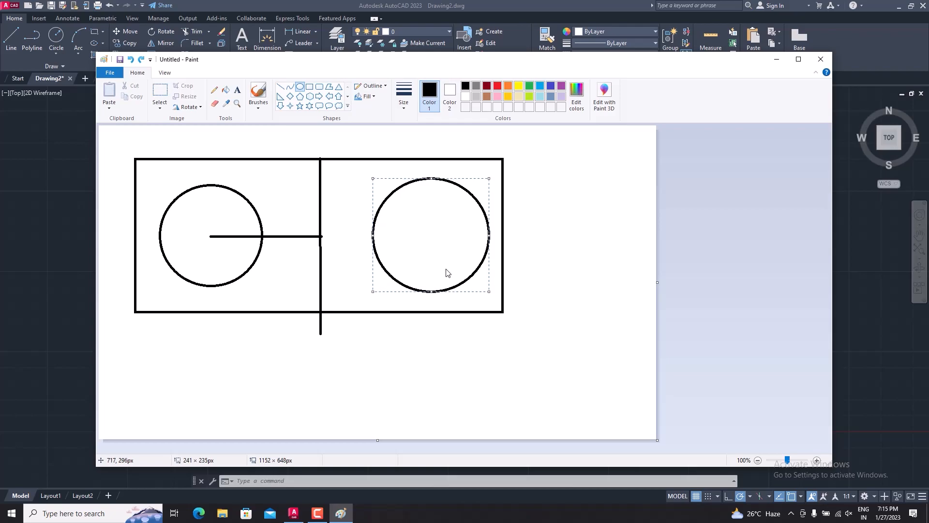
left_click(549, 262)
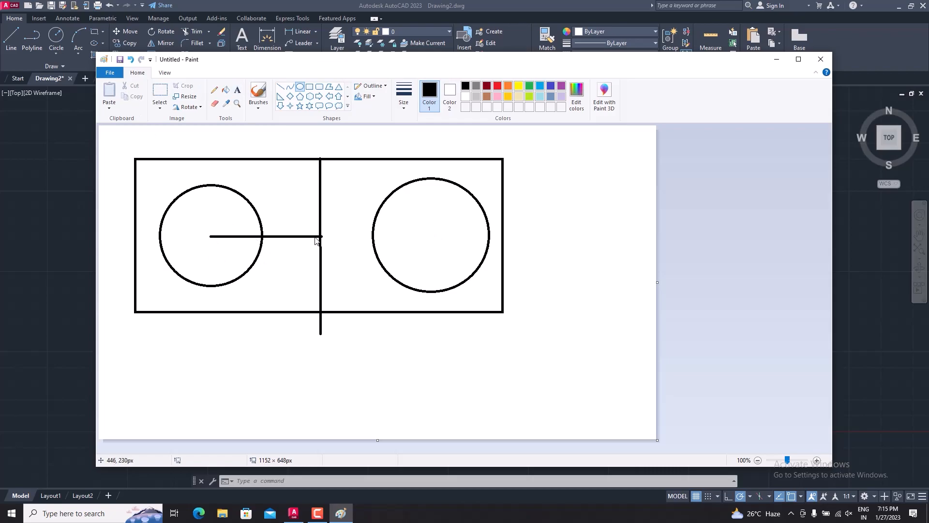
Draw a horizontal line about 233 px long from the vertical line to the right circle's center.
left_click(280, 86)
left_click(321, 236)
key("ctrl+z")
left_click_drag(320, 236, 432, 237)
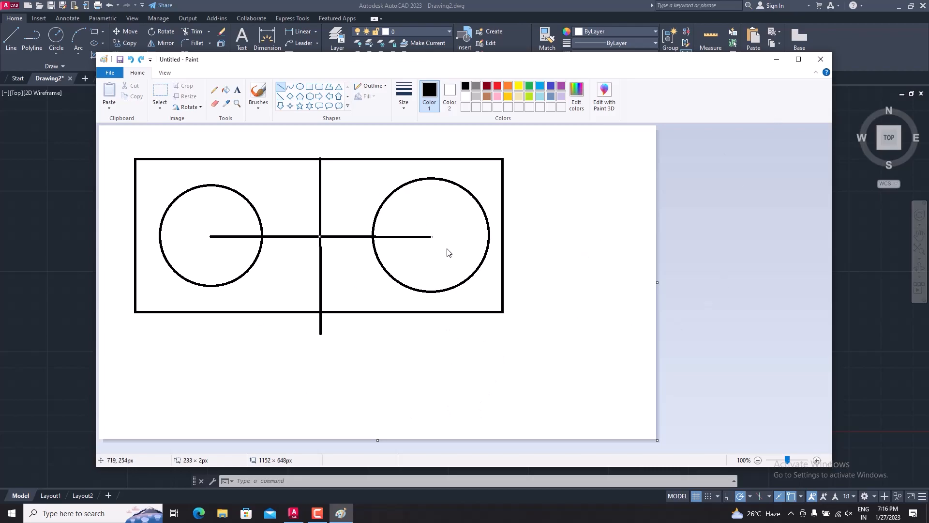
Close Paint without saving the sketch and return to the AutoCAD drawing.
left_click(821, 59)
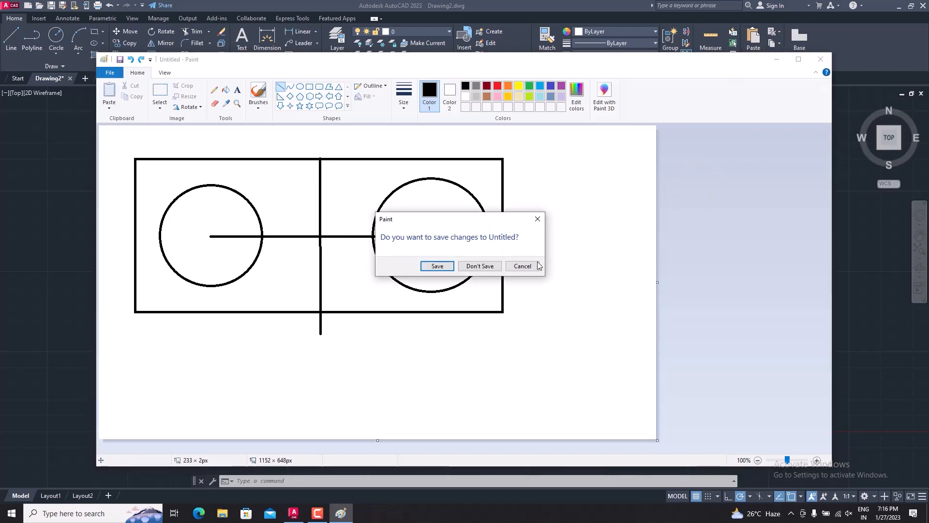
left_click(480, 267)
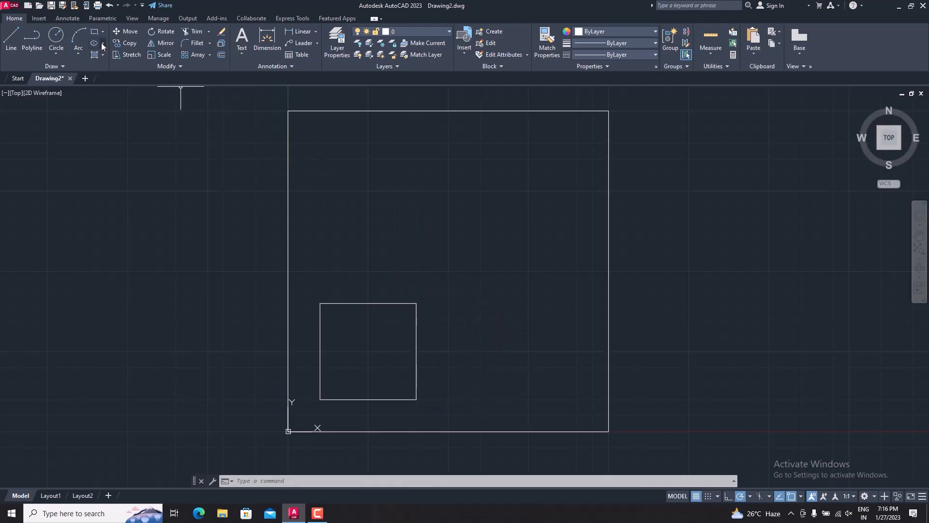
left_click(11, 40)
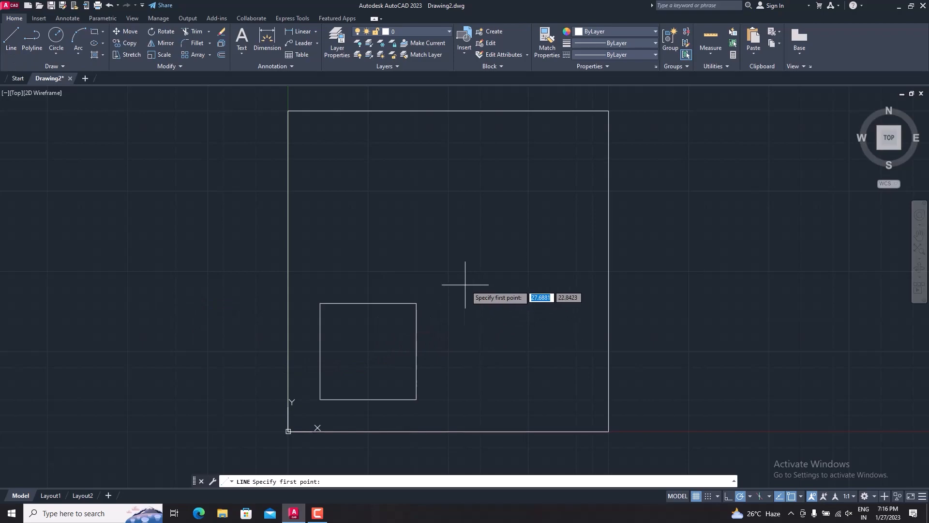
left_click(449, 271)
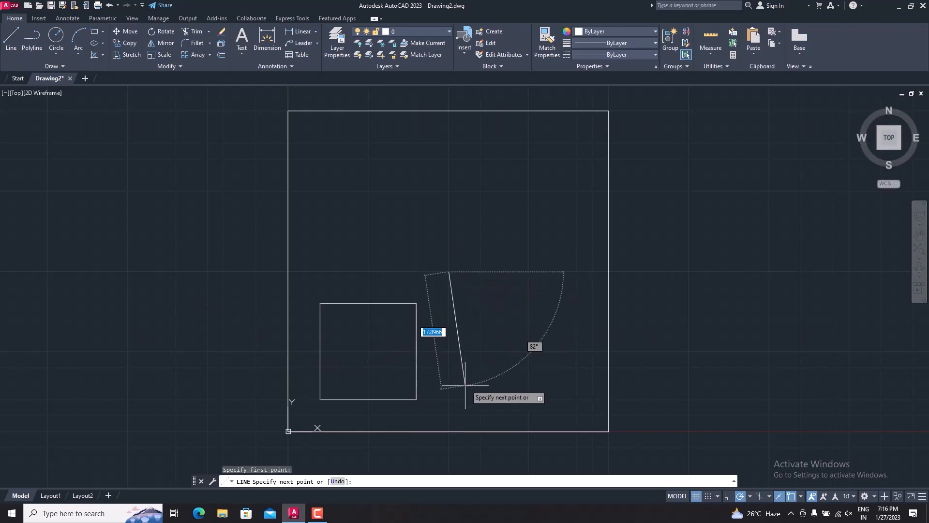
left_click(449, 417)
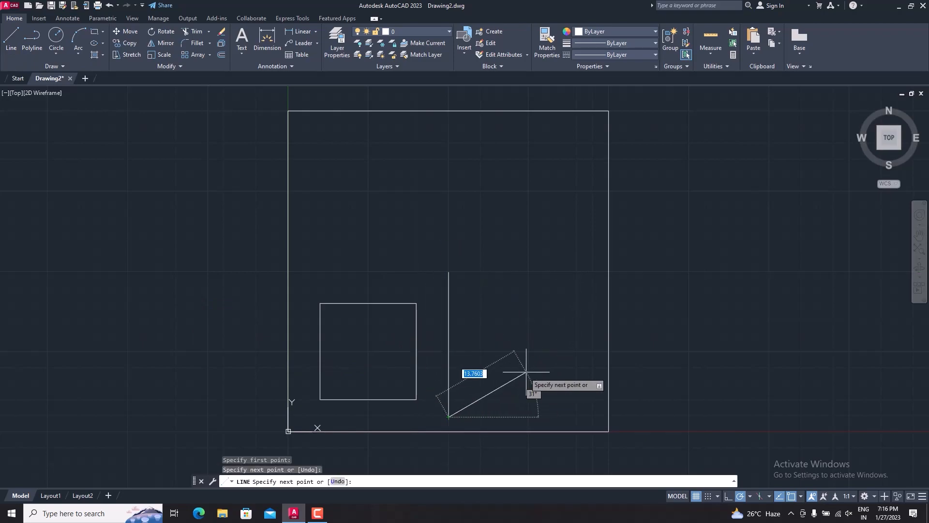
key("Escape")
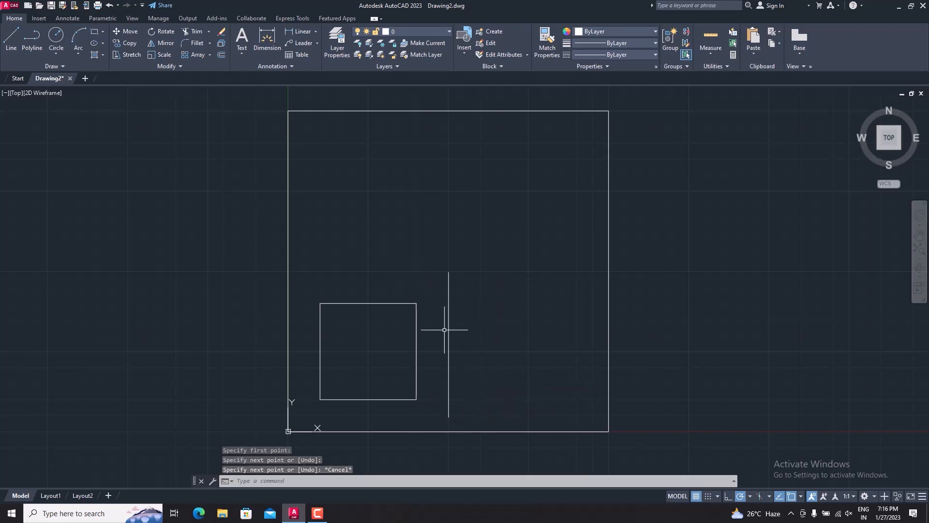
left_click(448, 328)
key("Delete")
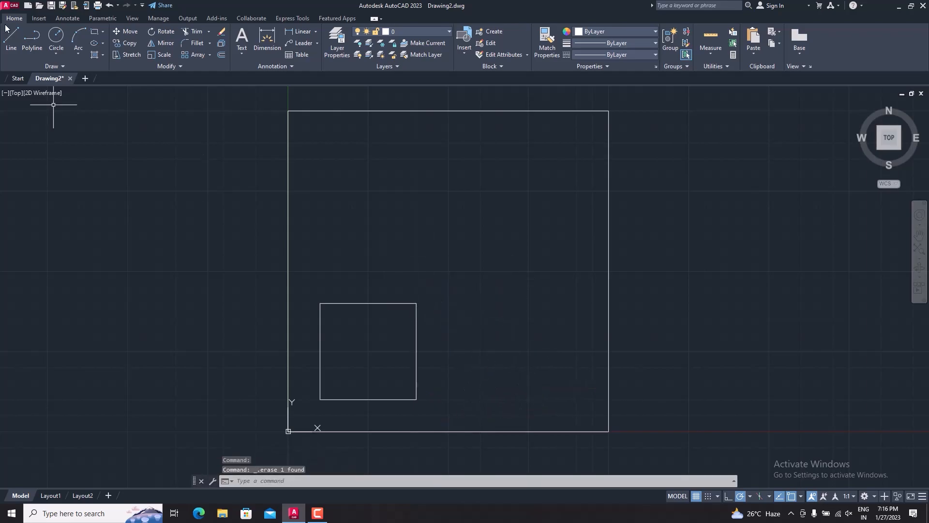
Draw a 15-unit horizontal line rightward from the small square's center, continued by a vertical line about 12.45 units upward.
left_click(10, 38)
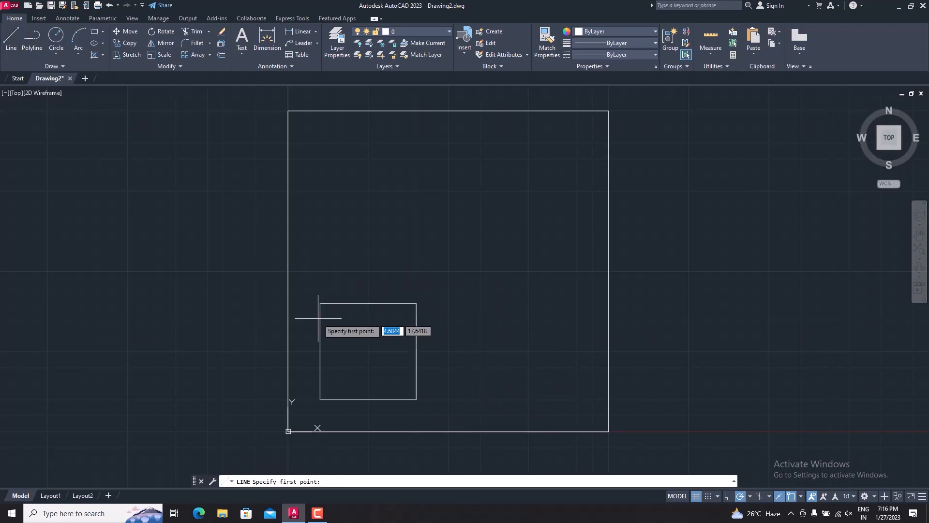
left_click(368, 351)
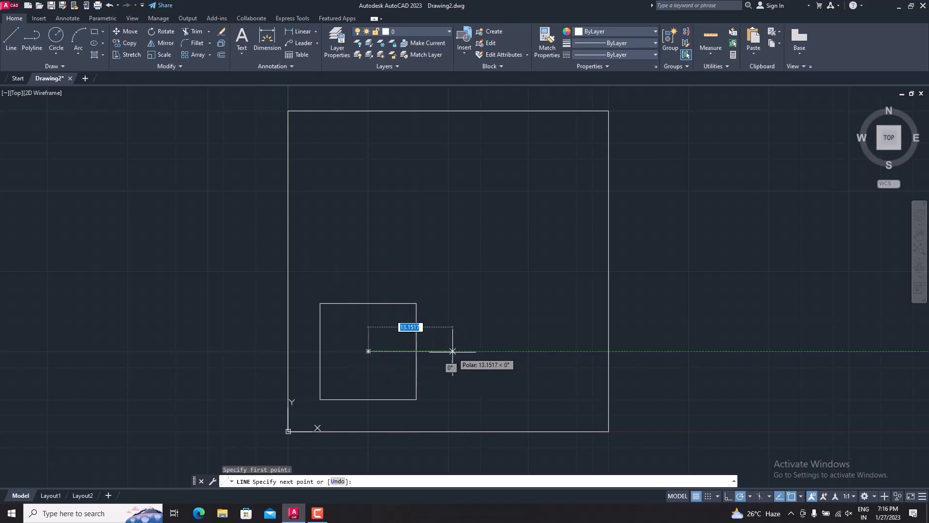
type("15")
key("Return")
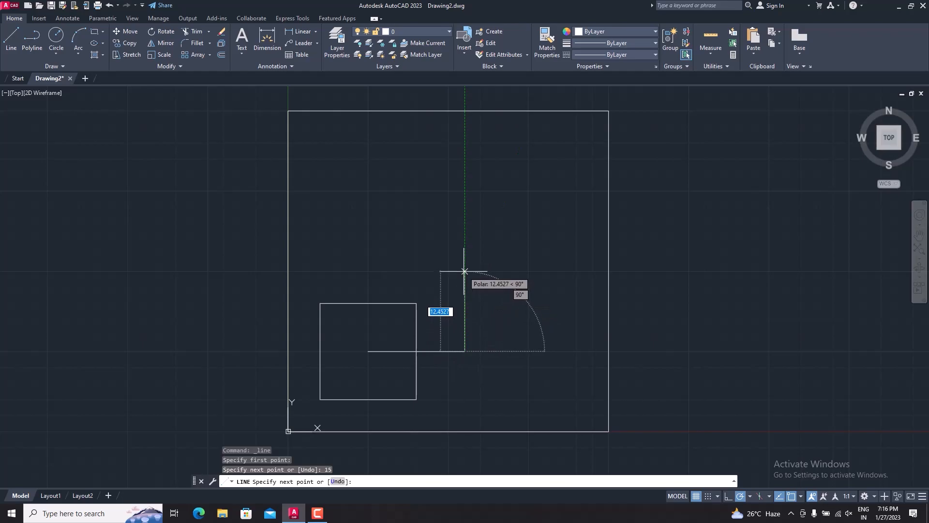
left_click(464, 271)
key("Escape")
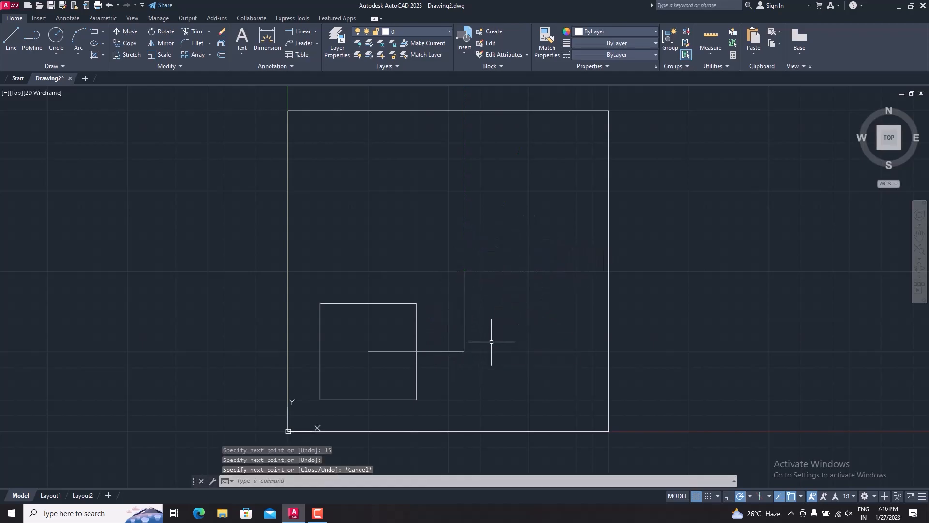
Delete the horizontal helper line and stretch the vertical line's lower end down to just above the large square's bottom edge.
left_click(443, 351)
key("Delete")
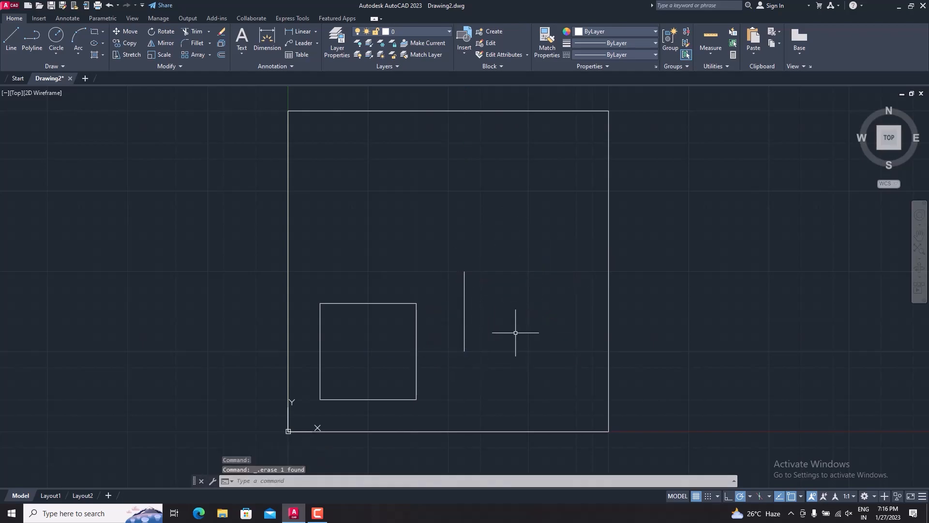
left_click(465, 329)
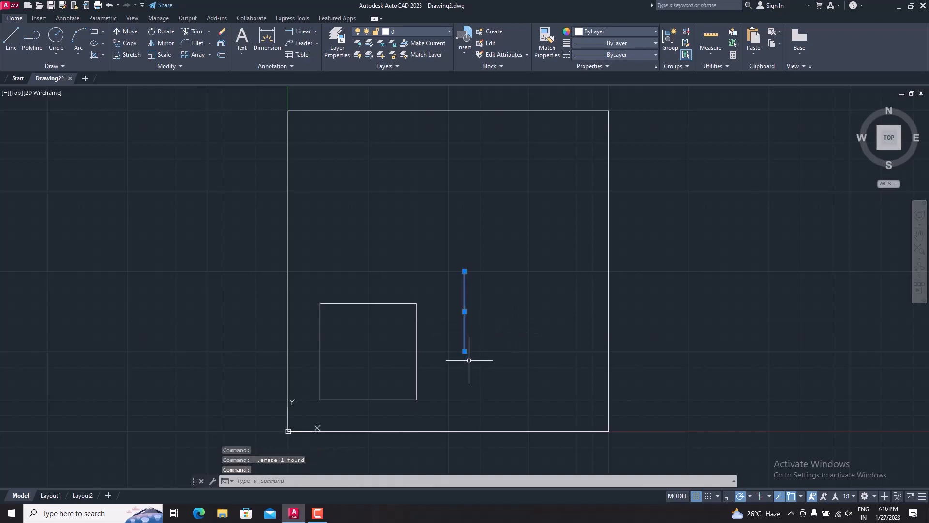
left_click(464, 420)
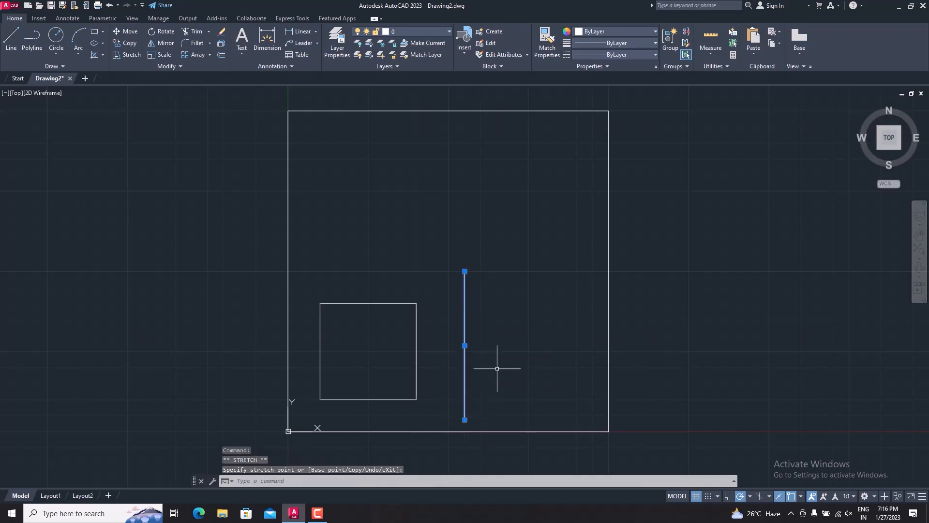
key("Escape")
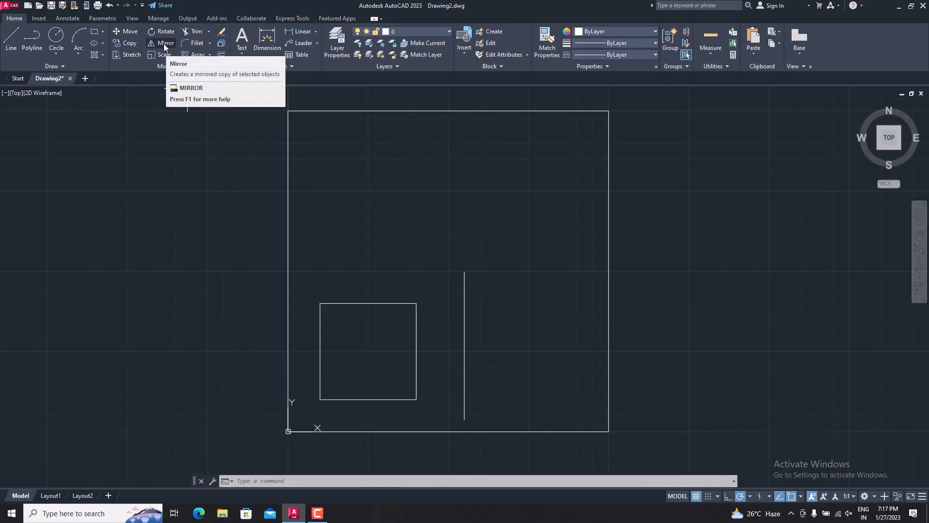
Mirror the small square about the vertical line, using its two endpoints as the mirror line and keeping the source object.
type("M")
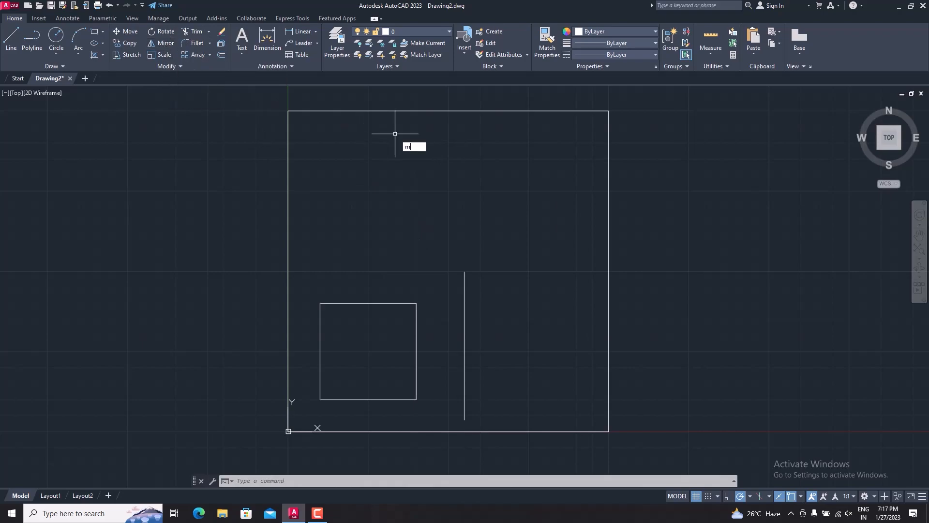
type("I")
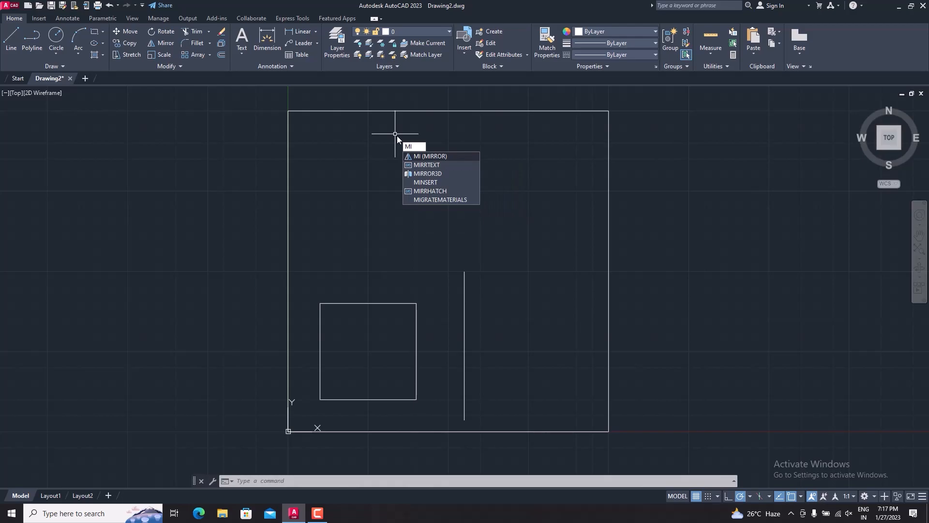
key("Return")
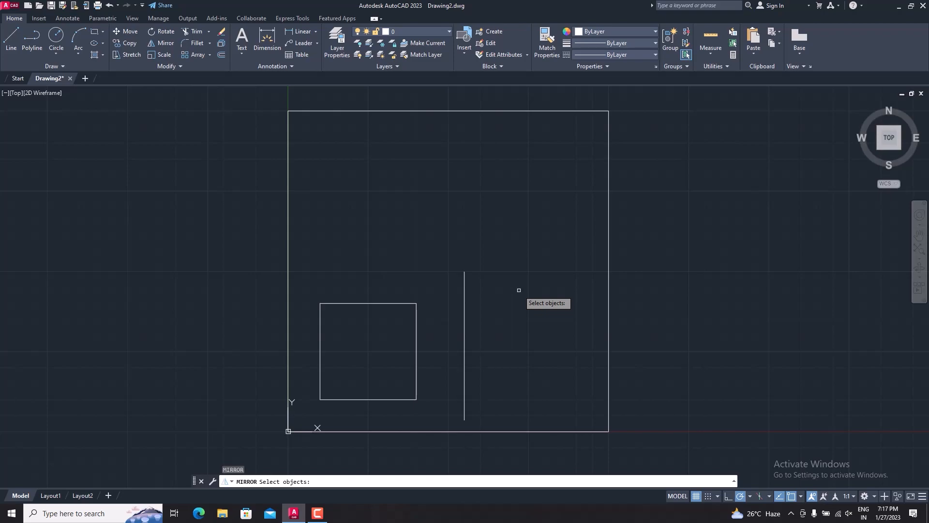
left_click(436, 286)
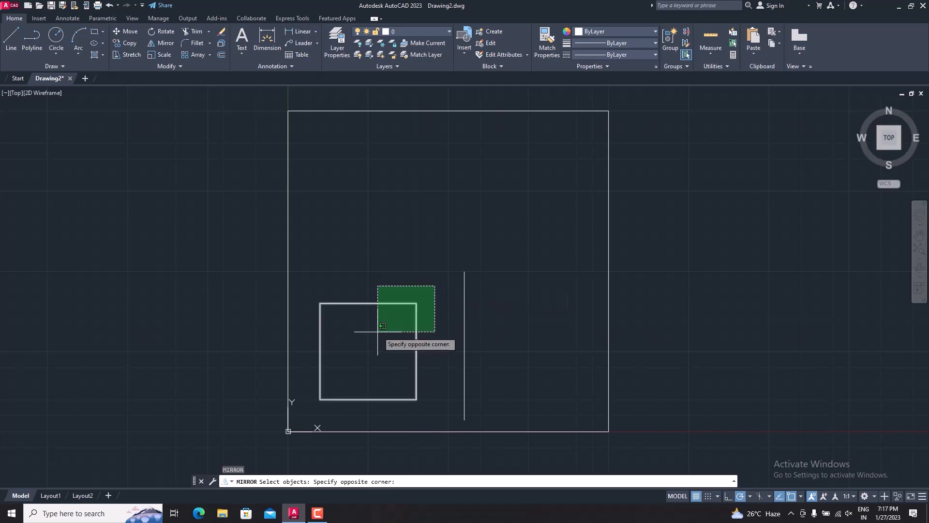
left_click(391, 359)
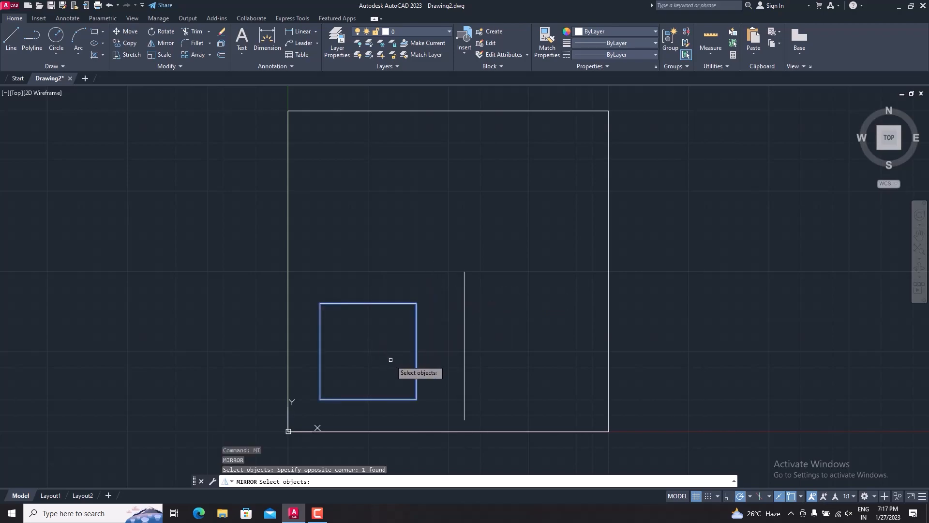
key("Return")
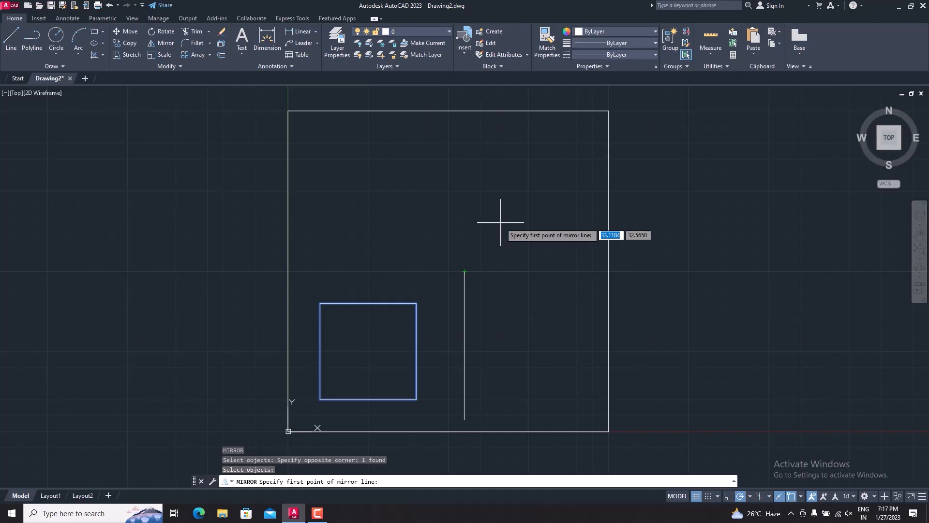
left_click(465, 271)
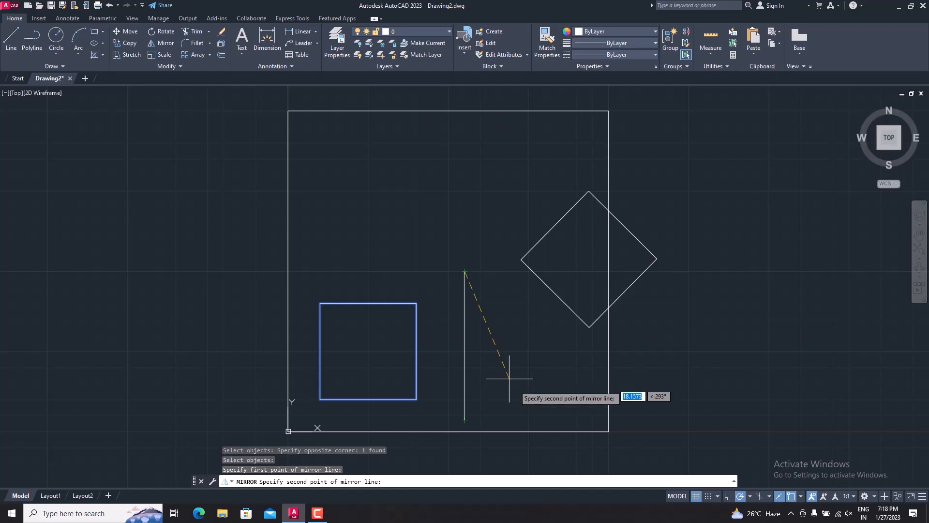
left_click(464, 419)
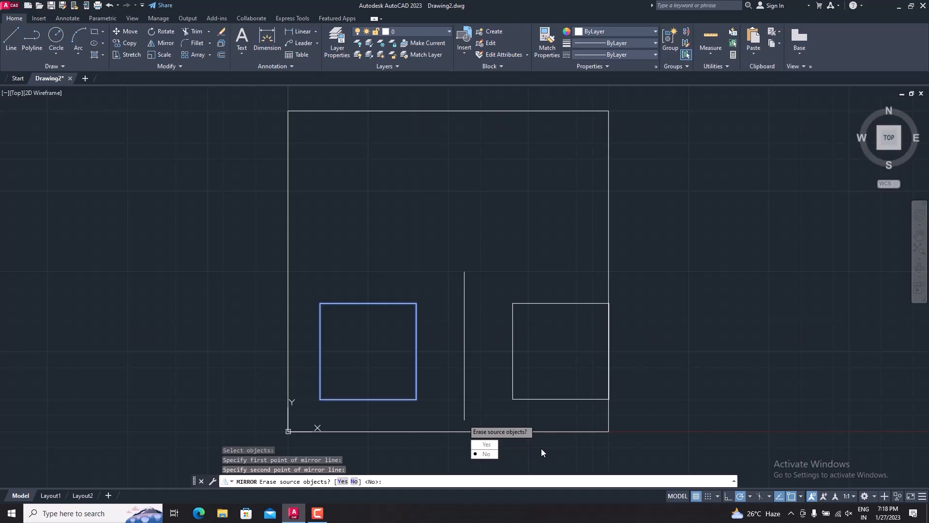
key("Return")
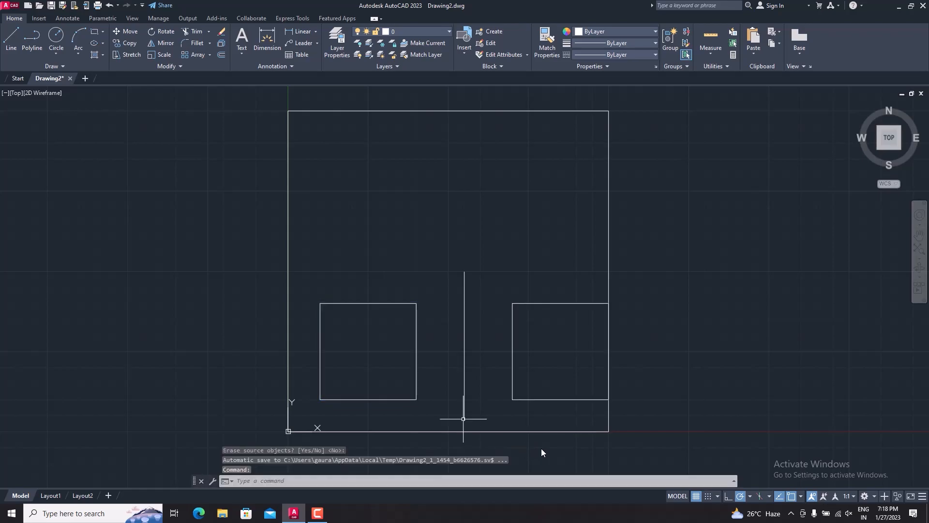
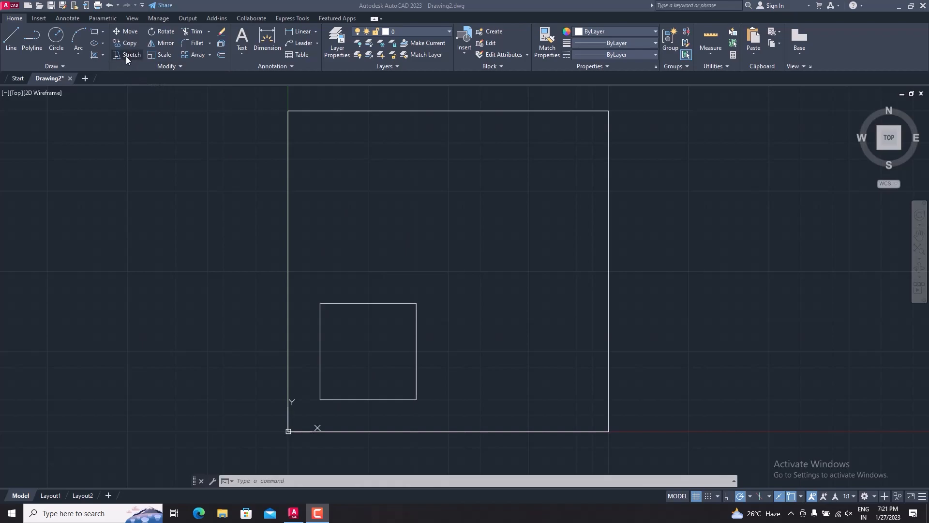
Stretch the small square's right side horizontally to the right from its upper-right corner, and undo the stretch.
left_click(178, 233)
type("STR")
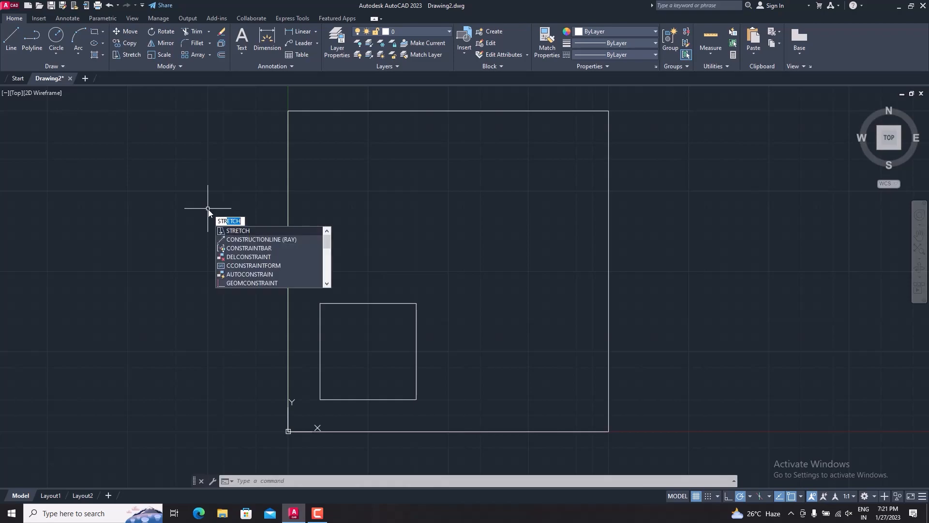
key("Return")
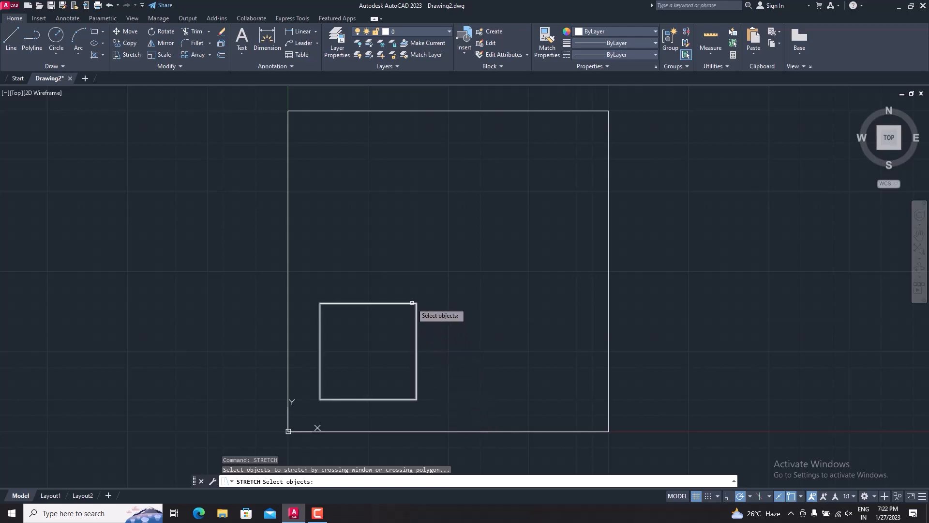
left_click(433, 406)
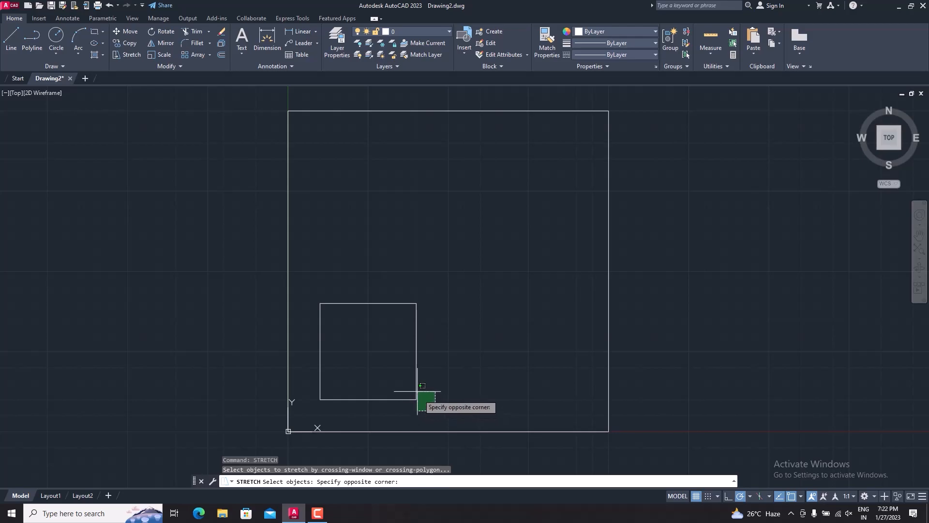
left_click(408, 287)
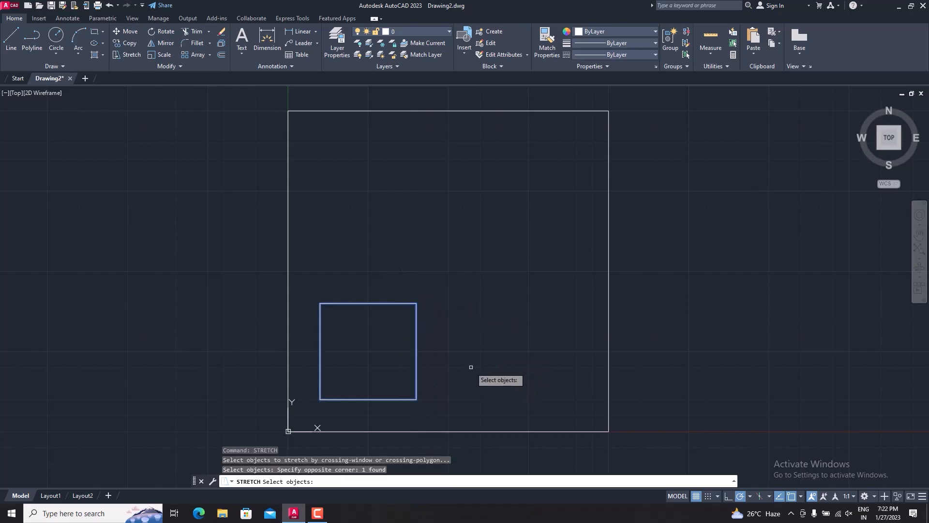
key("Return")
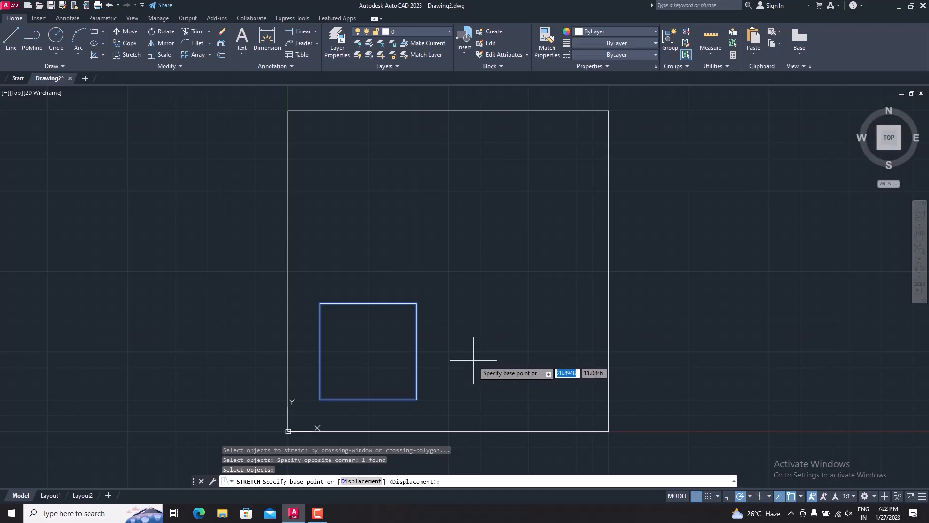
left_click(417, 303)
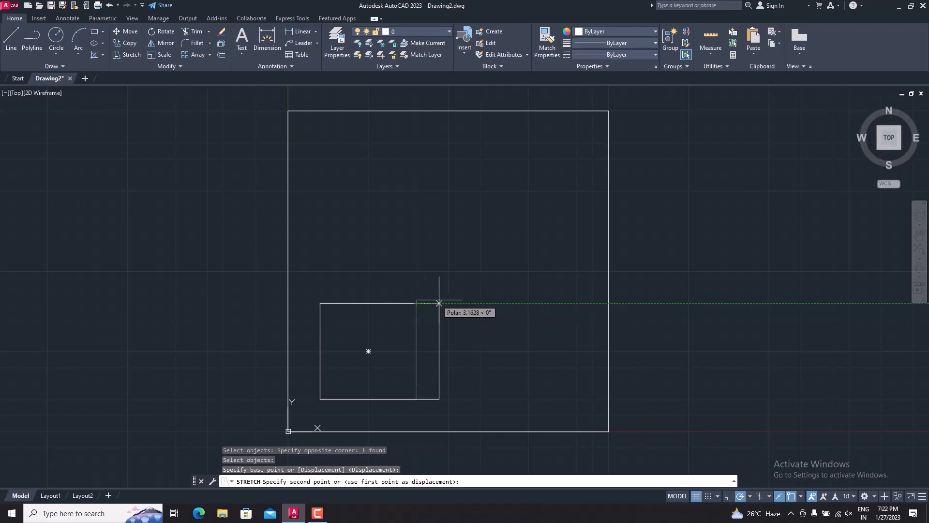
left_click(528, 303)
key("ctrl+z")
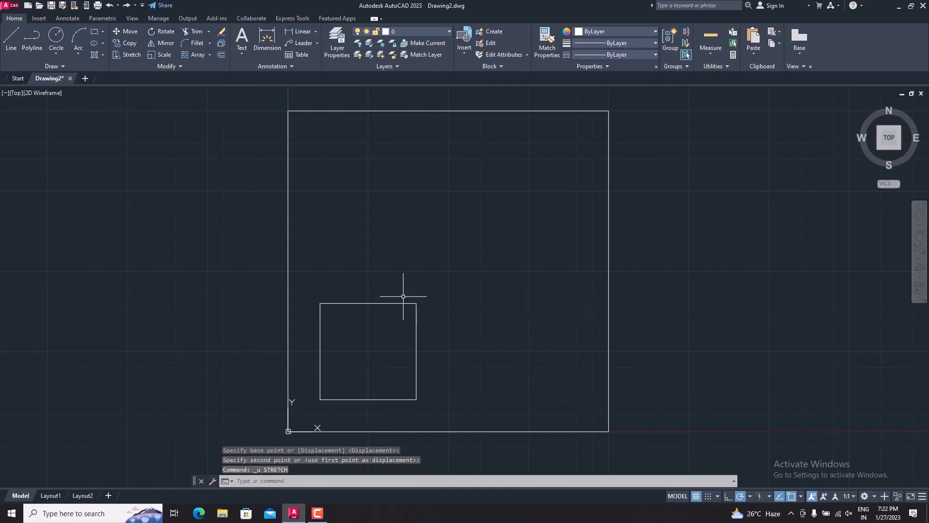
Add a linear dimension above the small square's top edge, measured between its two upper corners.
left_click(300, 31)
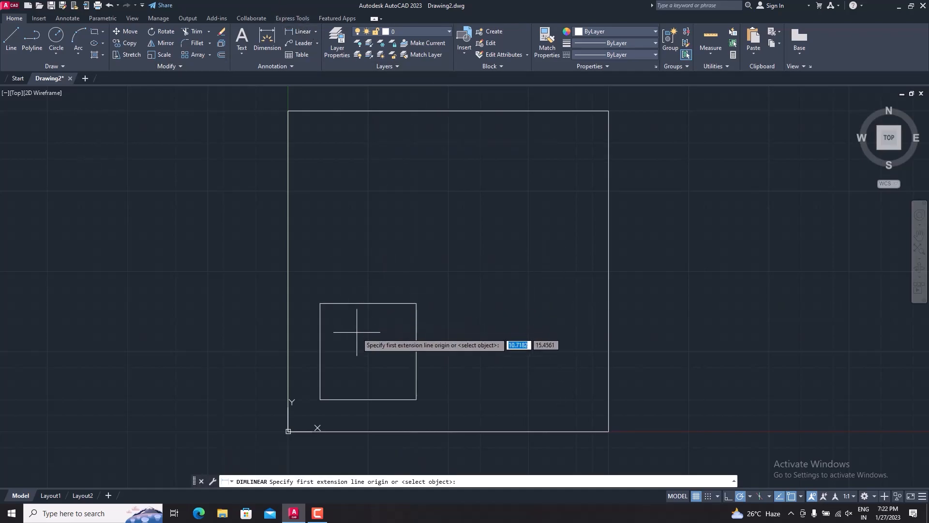
left_click(320, 302)
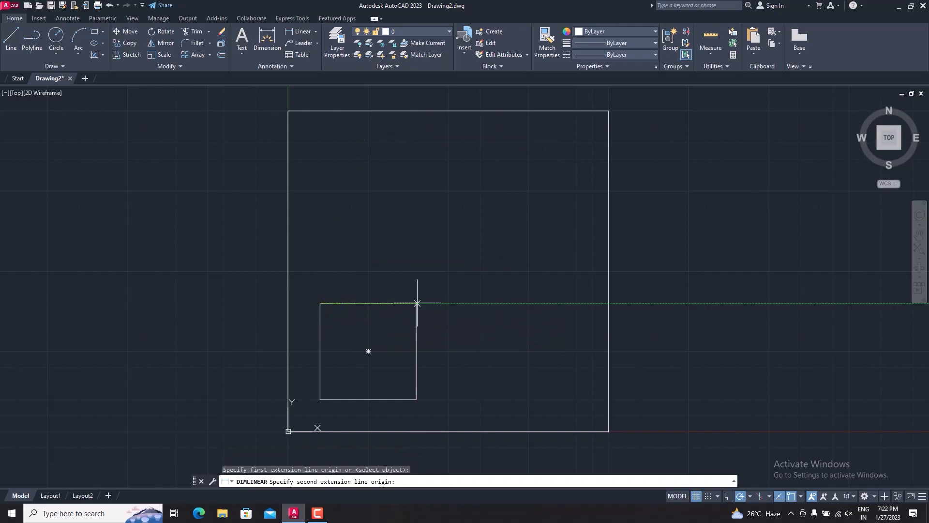
left_click(416, 303)
left_click(382, 285)
scroll(370, 288, "up", 6)
scroll(366, 237, "down", 2)
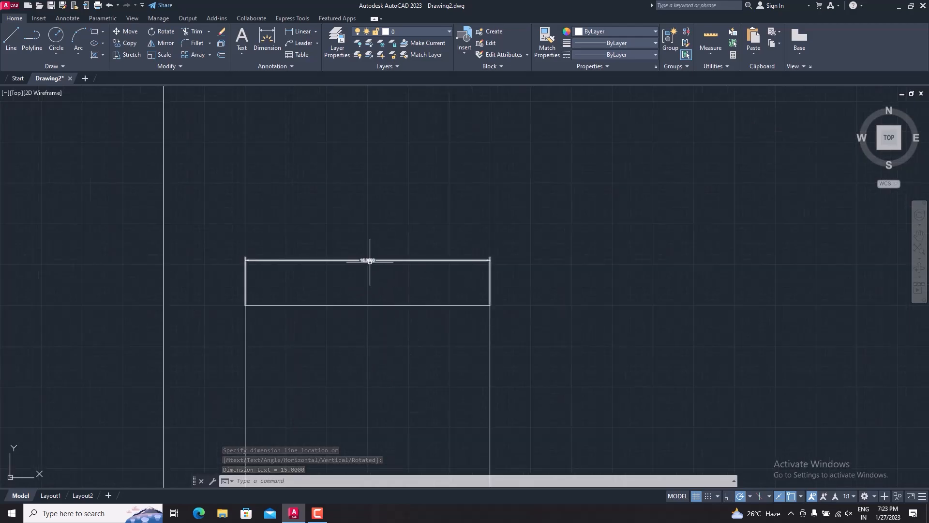
scroll(361, 276, "up", 2)
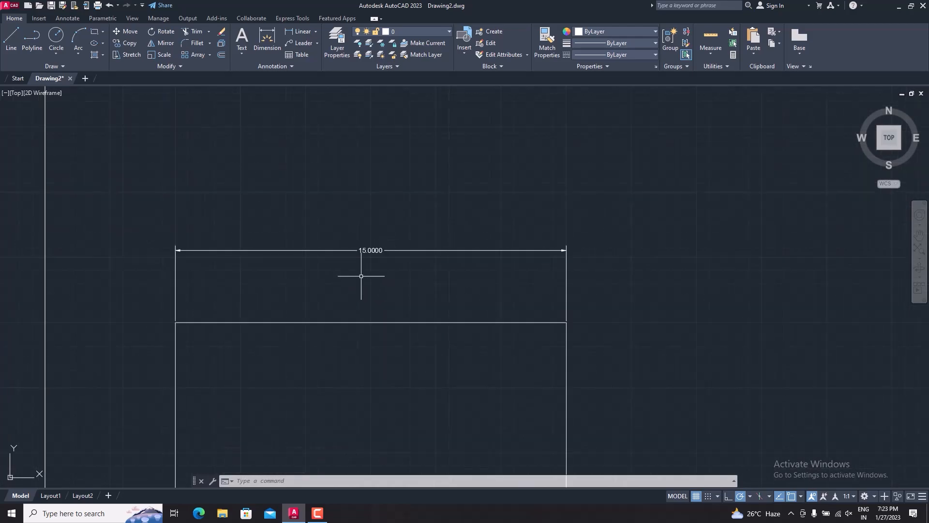
mouse_move(422, 318)
middle_mouse_down()
mouse_move(411, 276)
mouse_move(274, 151)
mouse_move(280, 166)
middle_mouse_up()
scroll(282, 165, "down", 2)
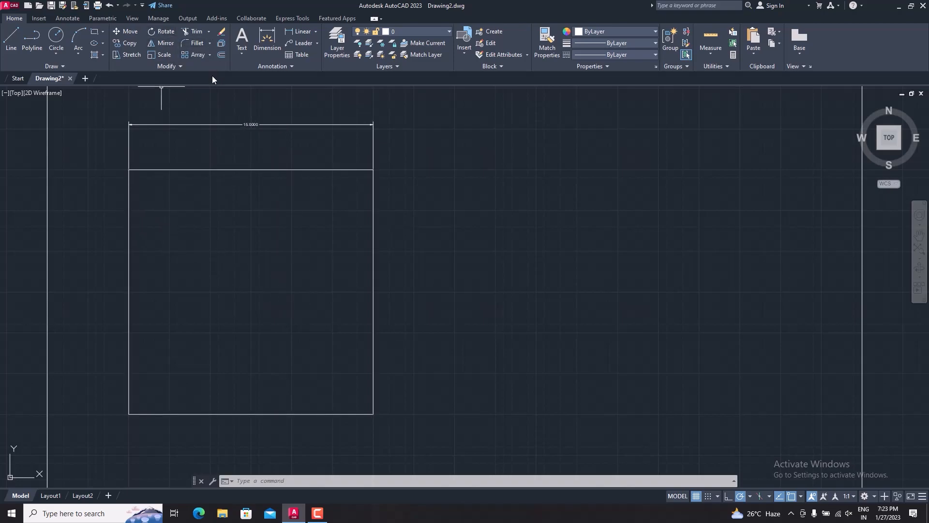
type("s")
key("Return")
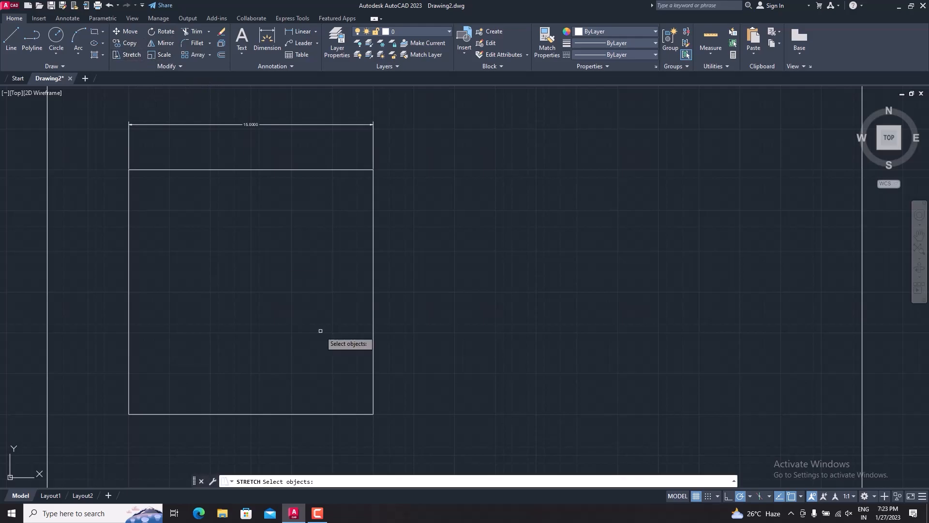
left_click(372, 399)
key("Return")
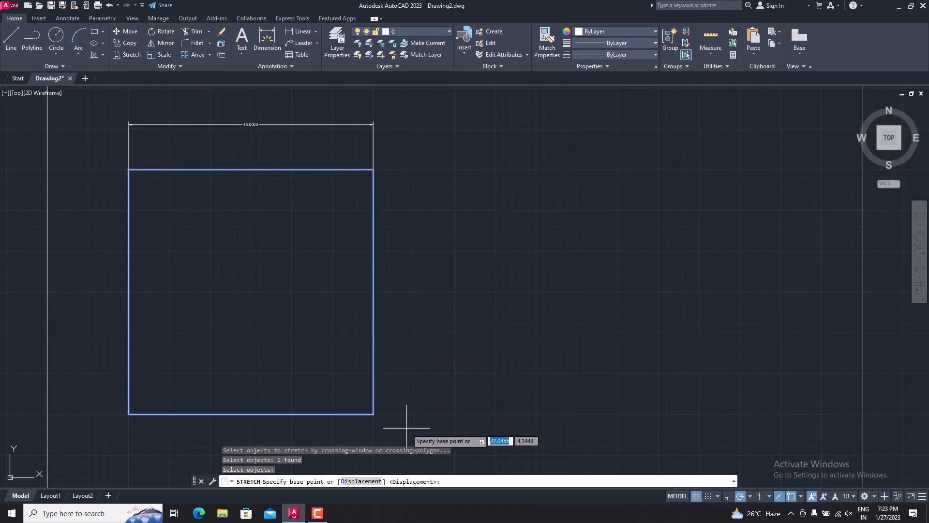
key("Escape")
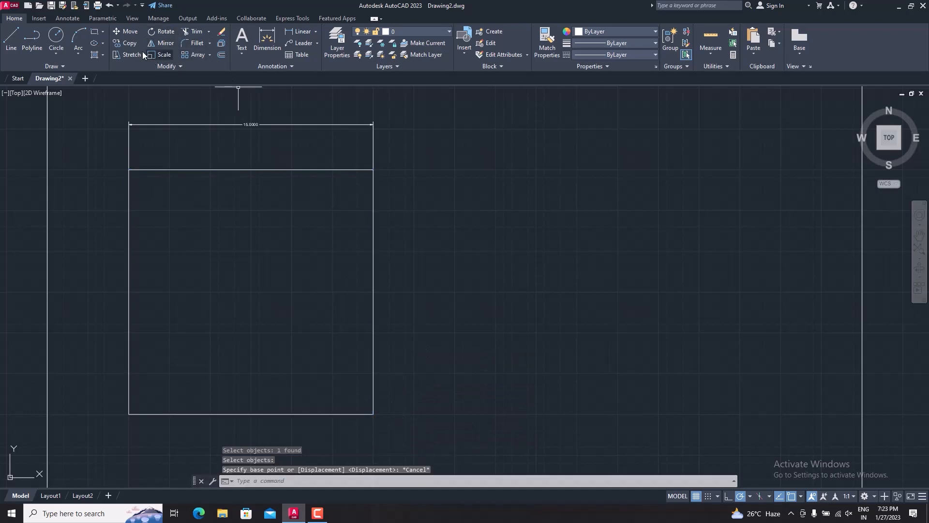
key("Return")
left_click(395, 438)
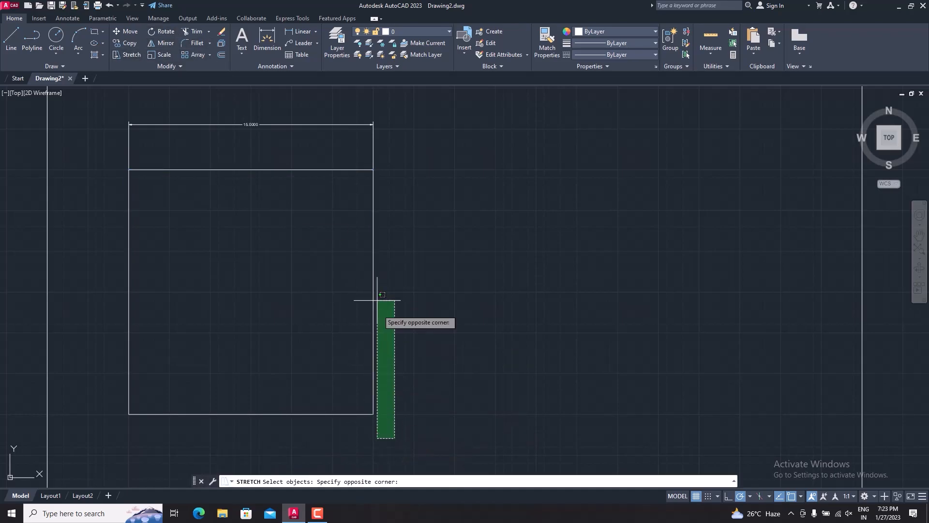
left_click(359, 164)
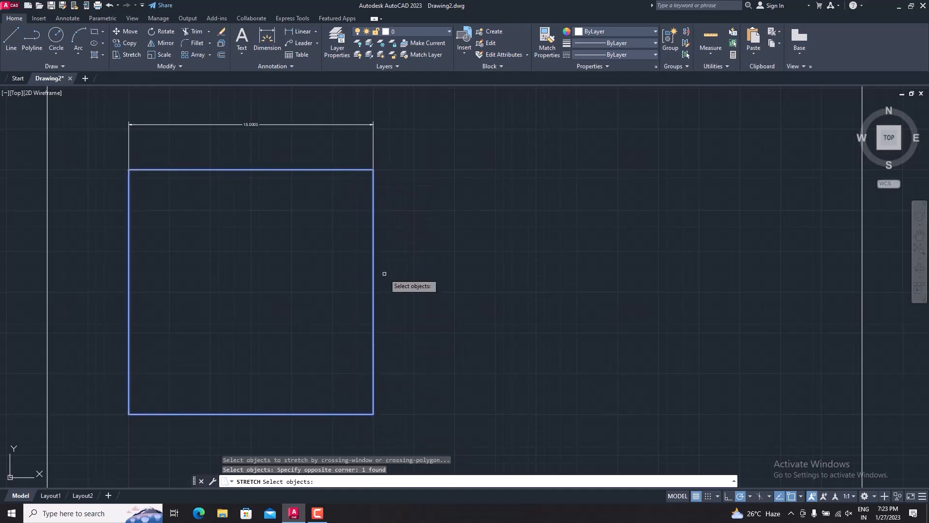
key("Return")
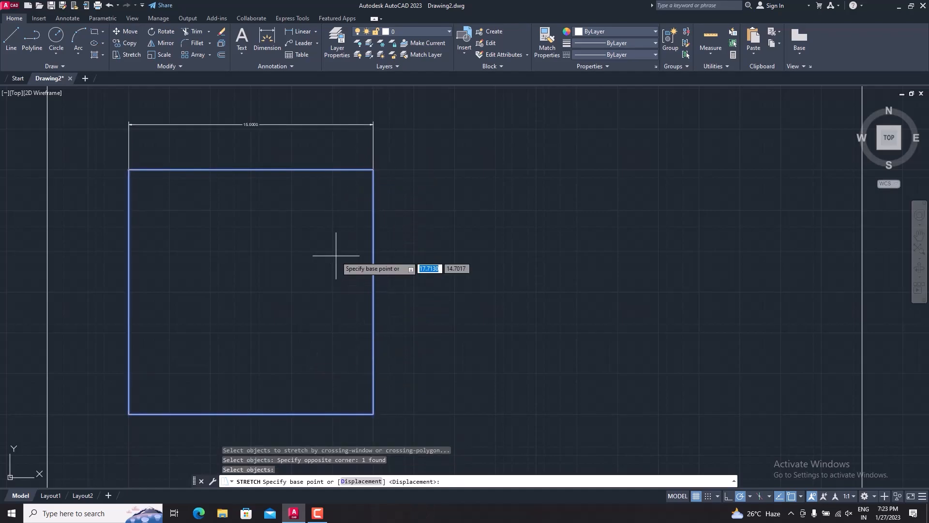
left_click(373, 169)
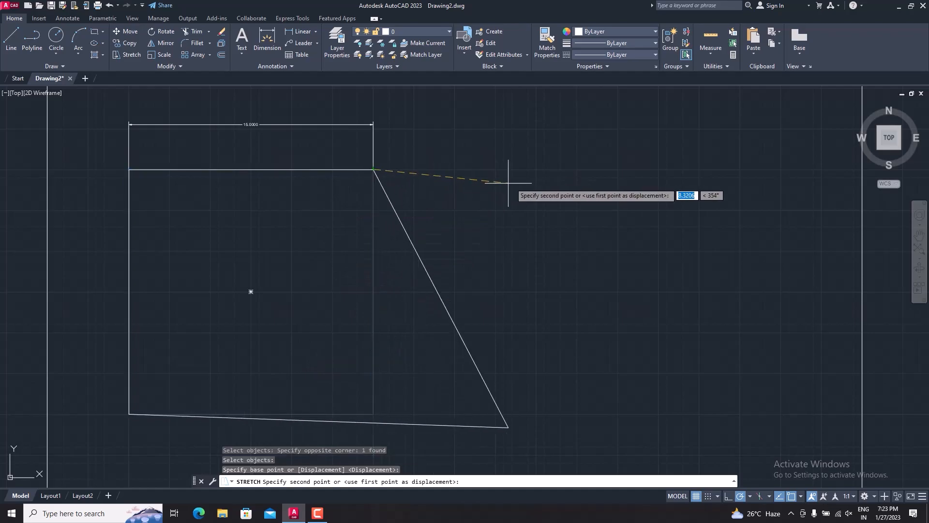
key("ctrl+z")
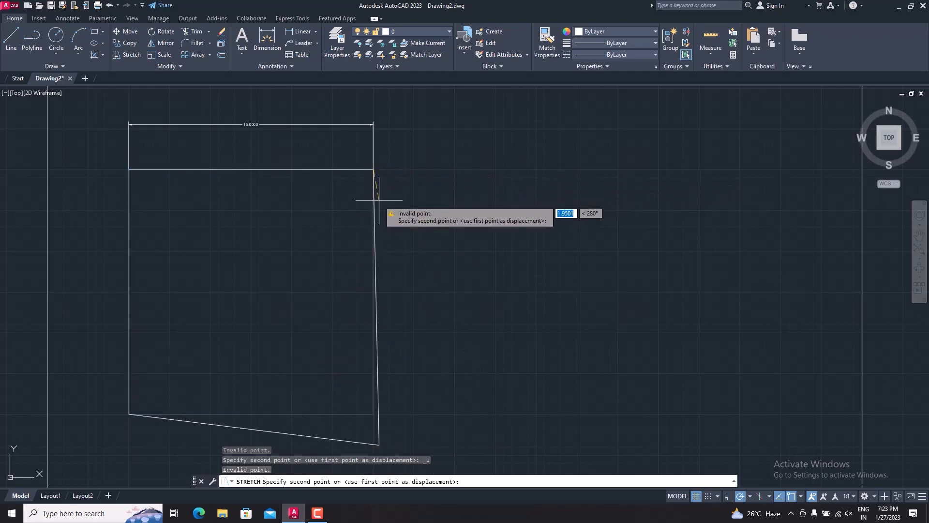
key("Escape")
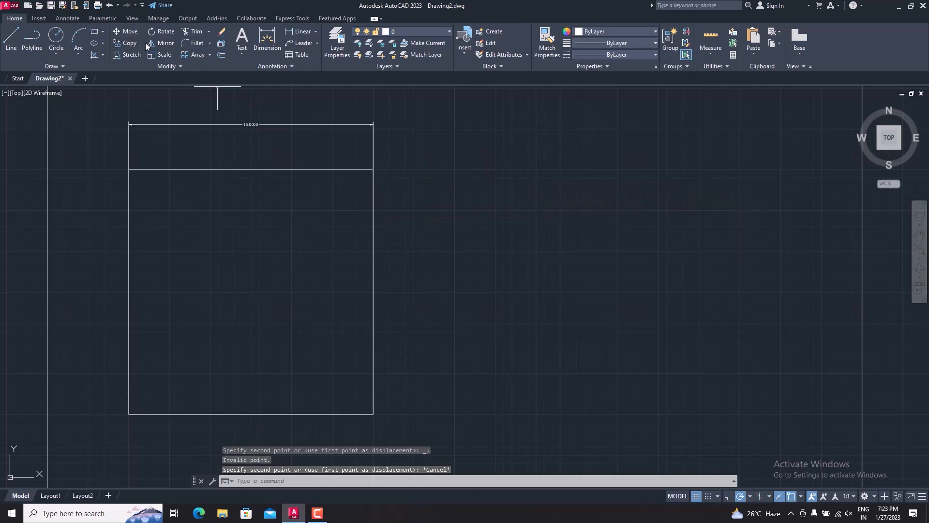
Stretch the small square's right side and its width dimension 15 units to the right, using the upper-right corner as base point.
left_click(129, 56)
left_click(424, 434)
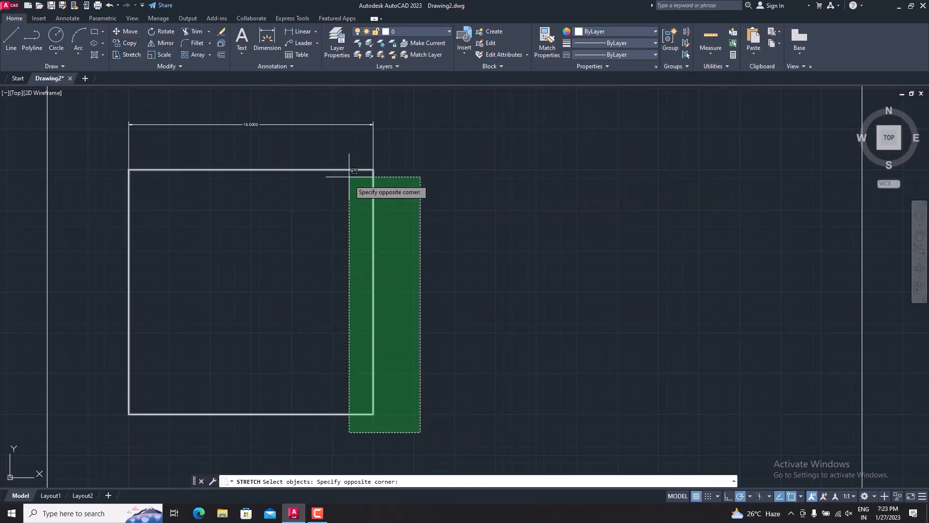
left_click(351, 160)
key("Return")
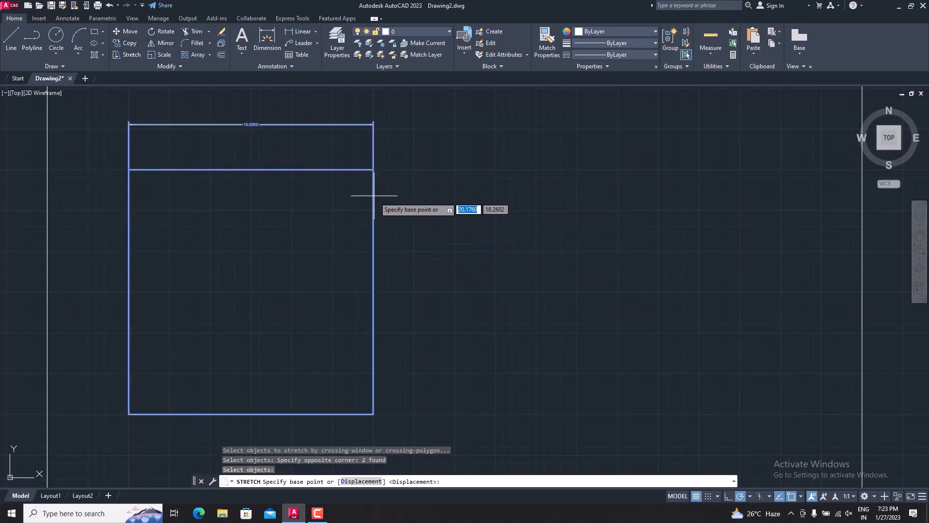
left_click(373, 169)
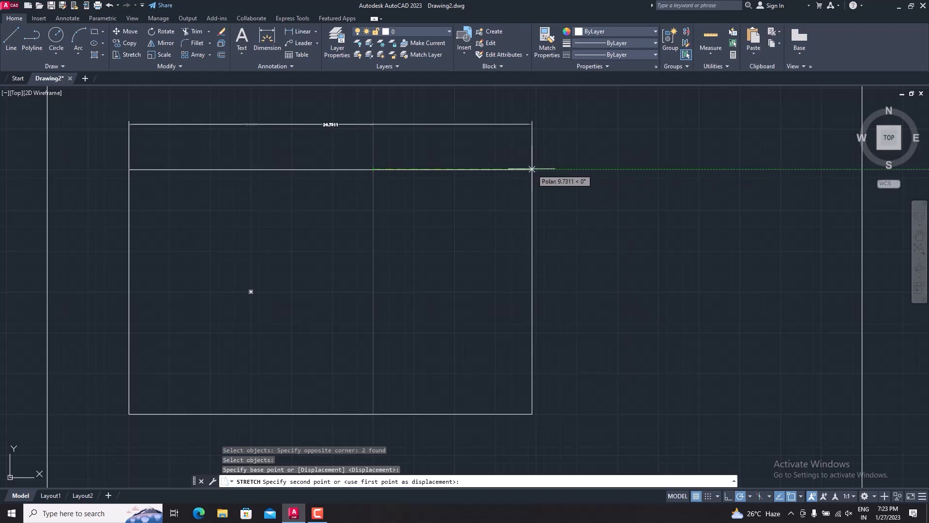
scroll(531, 169, "up", 2)
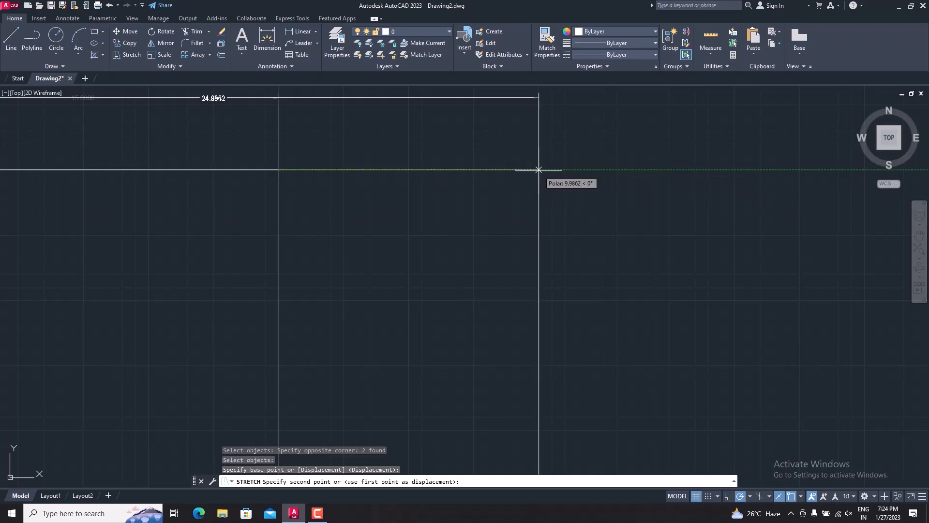
type("15")
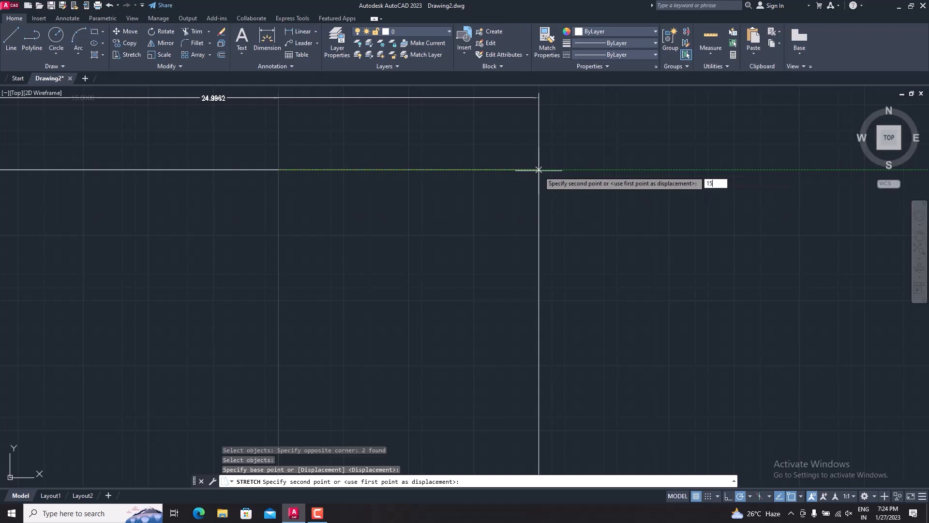
key("Return")
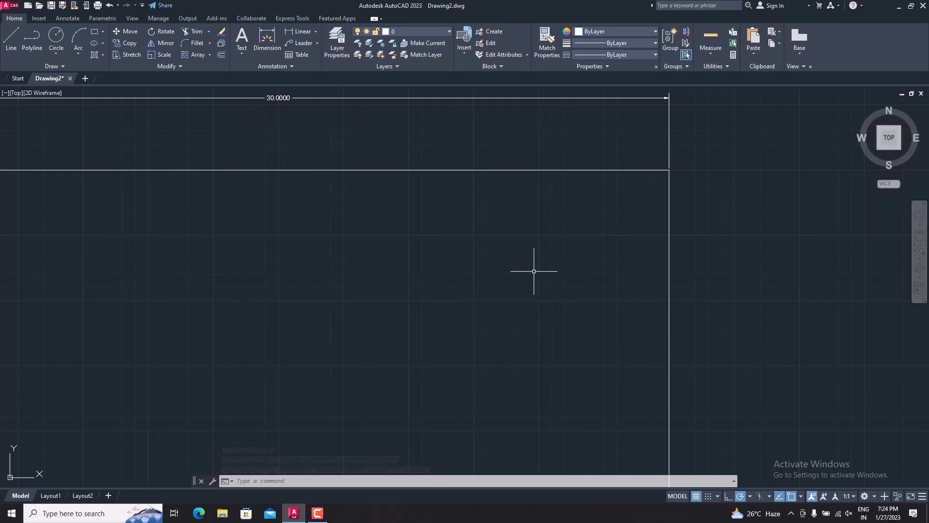
scroll(534, 270, "down", 4)
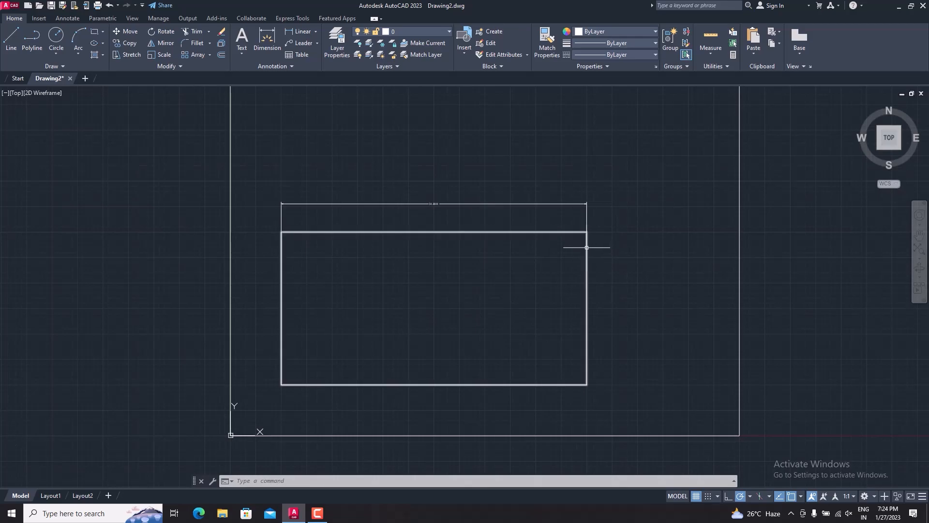
Undo the 15-unit stretch and the linear dimension above the small square.
left_click(634, 162)
left_click(565, 336)
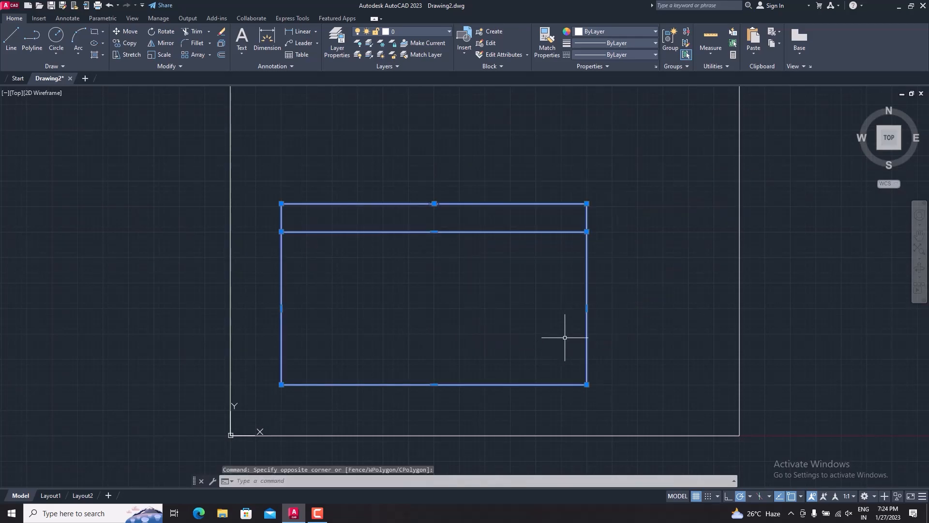
key("Escape")
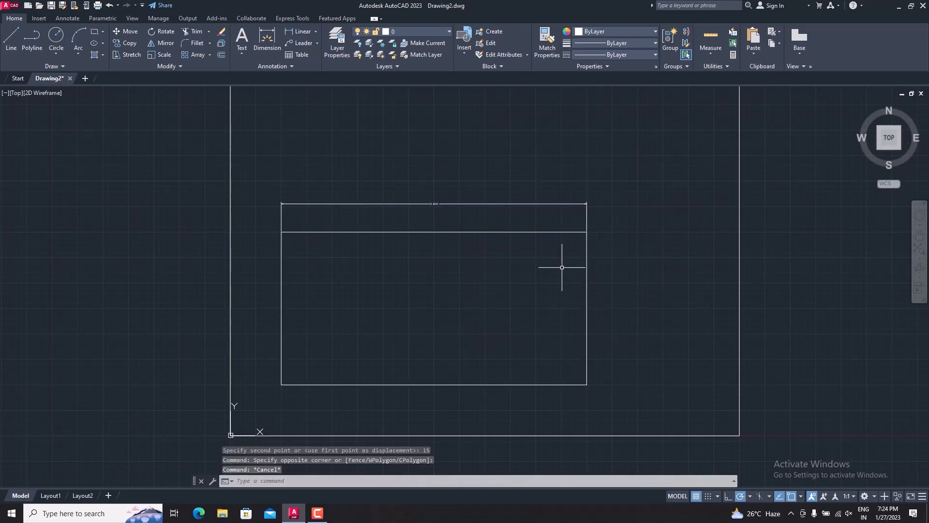
key("ctrl+z")
key("ctrl+z")
key("ctrl+z")
key("ctrl+z")
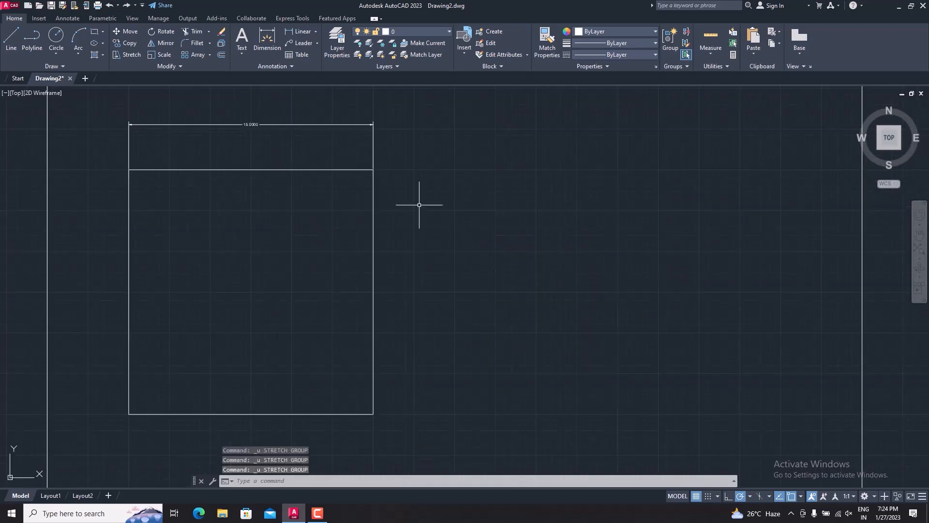
key("ctrl+z")
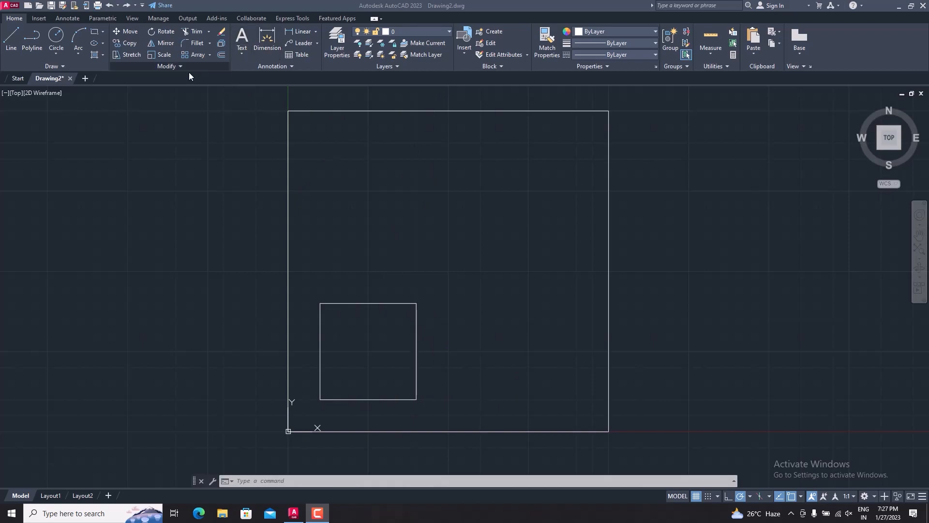
left_click(153, 59)
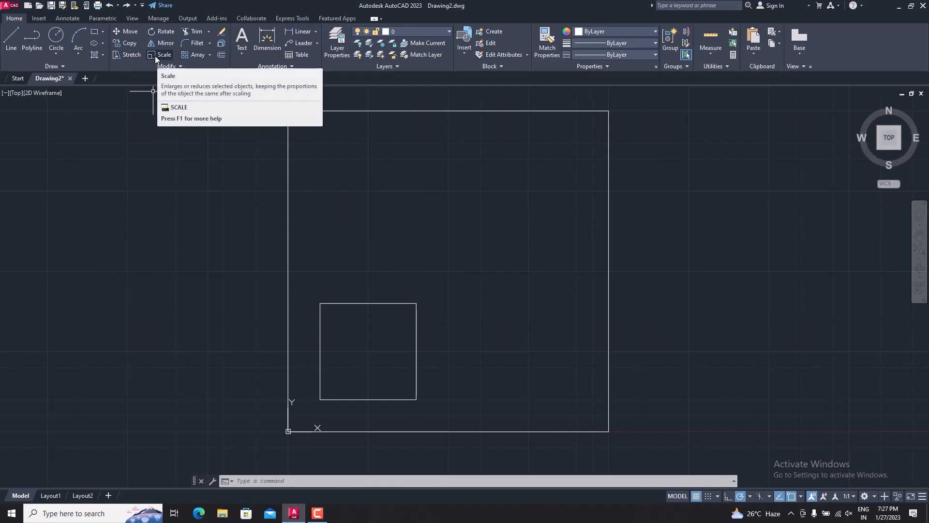
type("s")
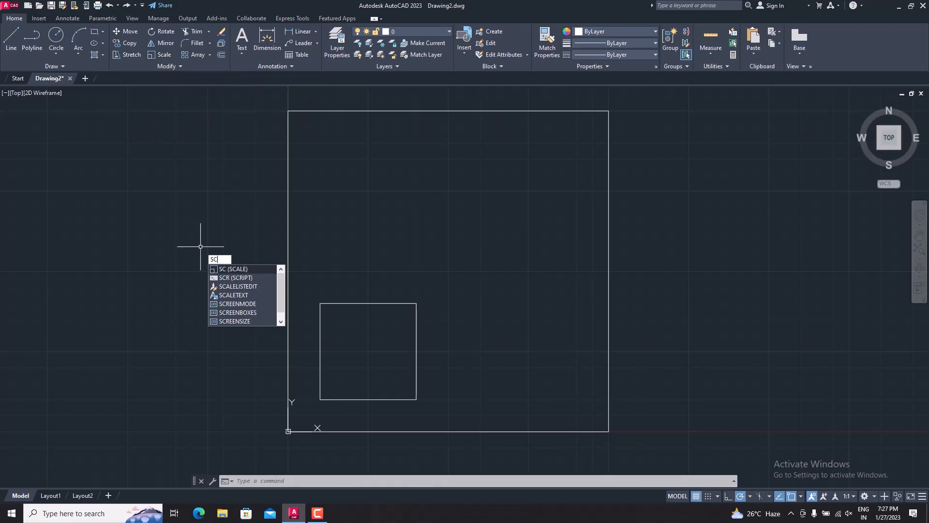
key("Return")
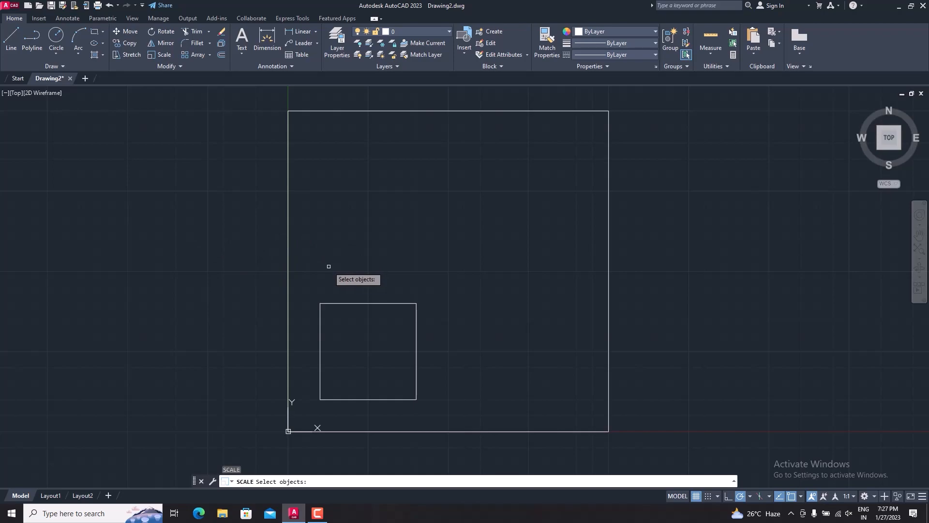
left_click(378, 303)
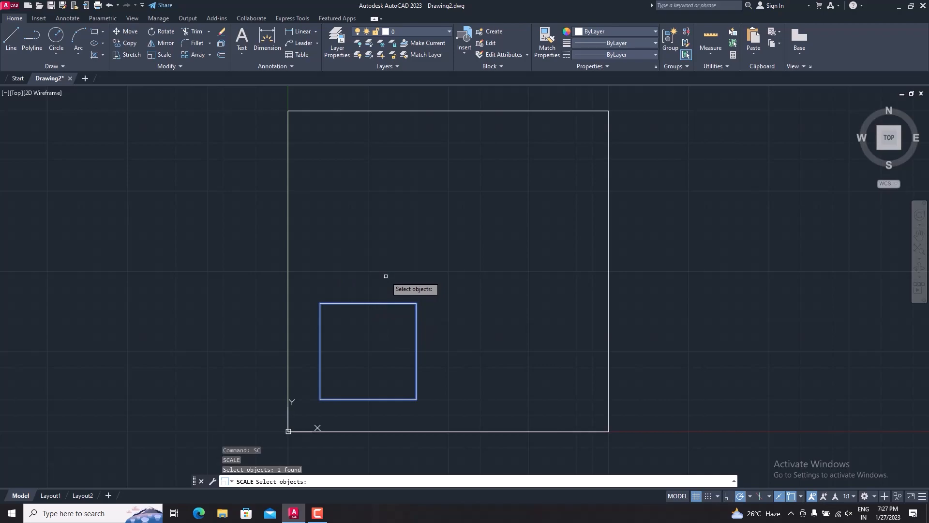
key("Return")
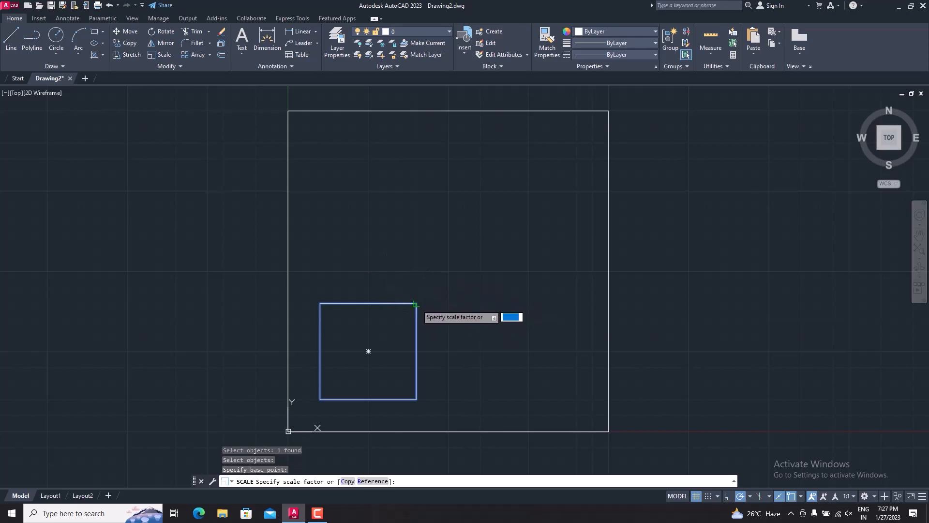
left_click(416, 304)
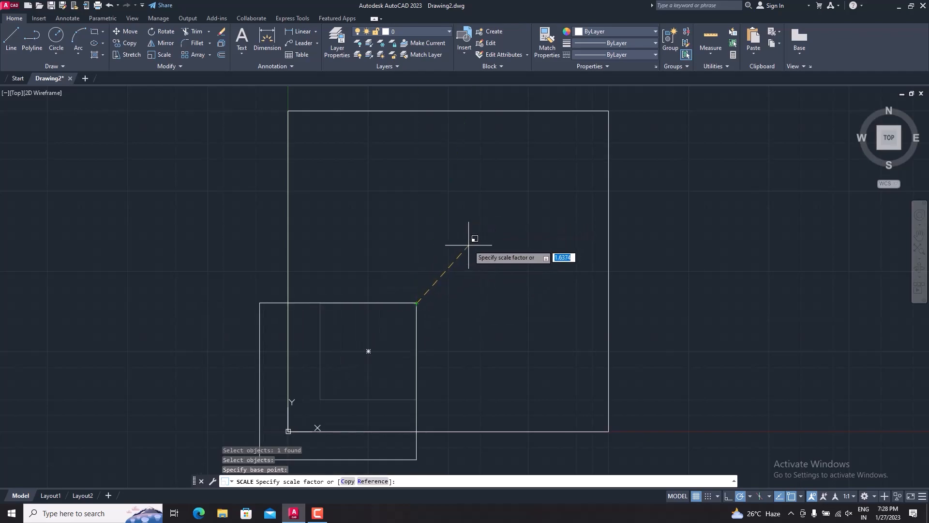
key("Escape")
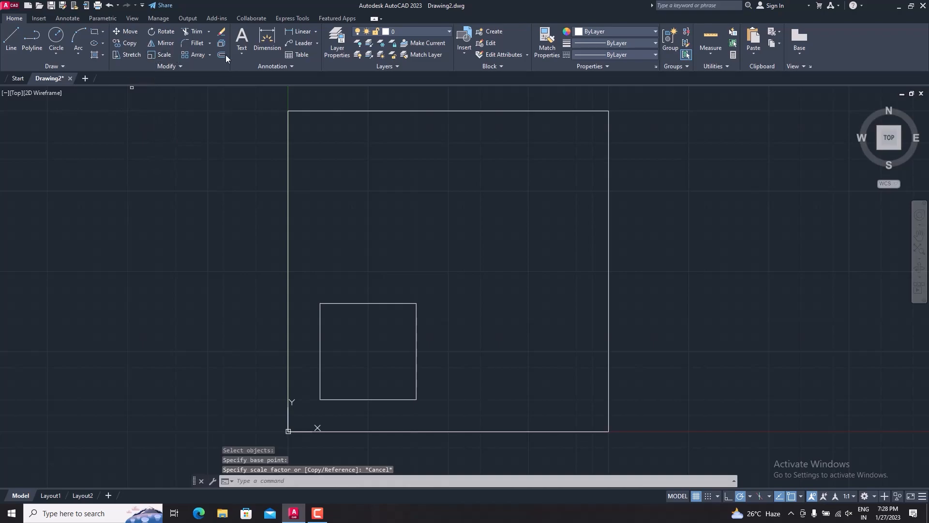
Scale the small square by a factor of 2, using its lower-left corner as the base point.
left_click(161, 54)
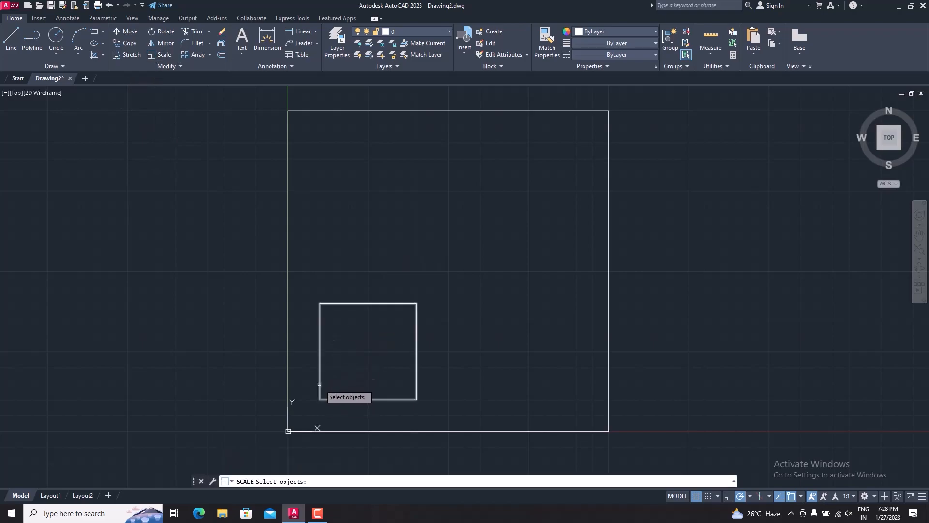
left_click(320, 397)
key("Return")
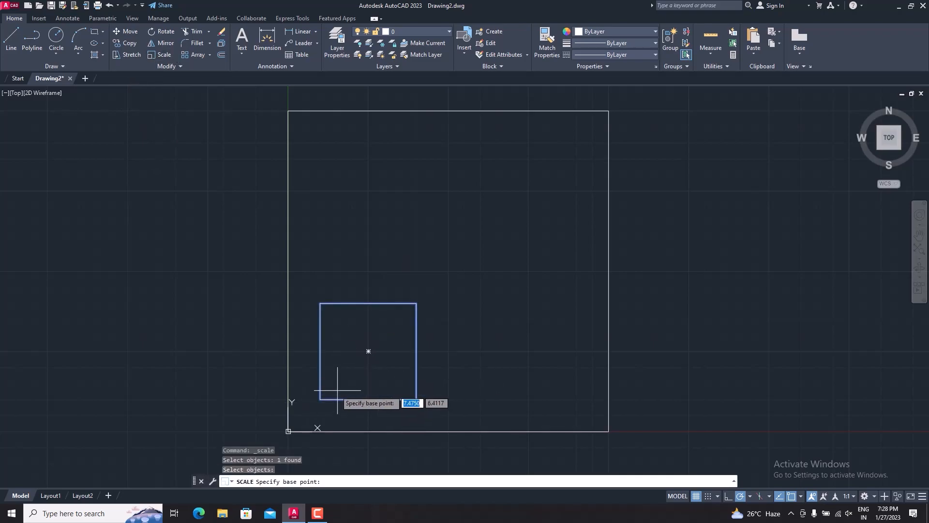
double_click(320, 399)
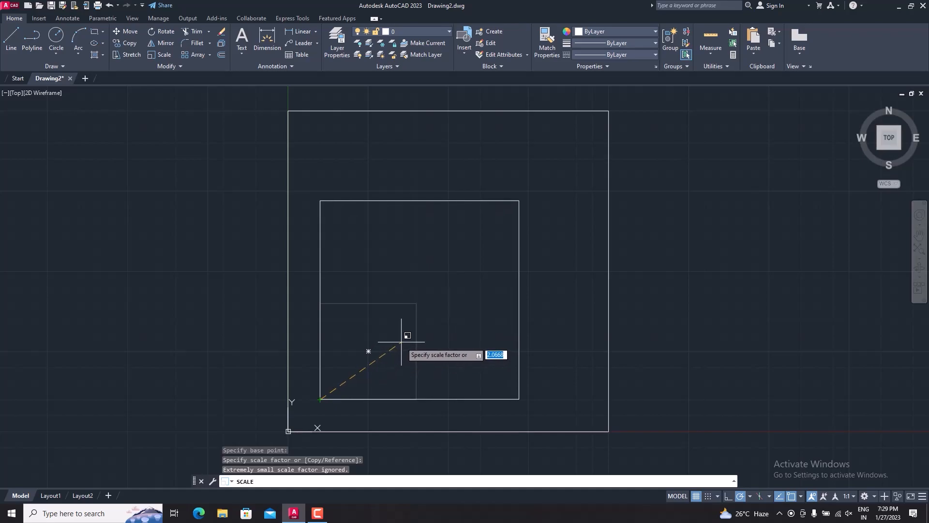
type("2")
key("Return")
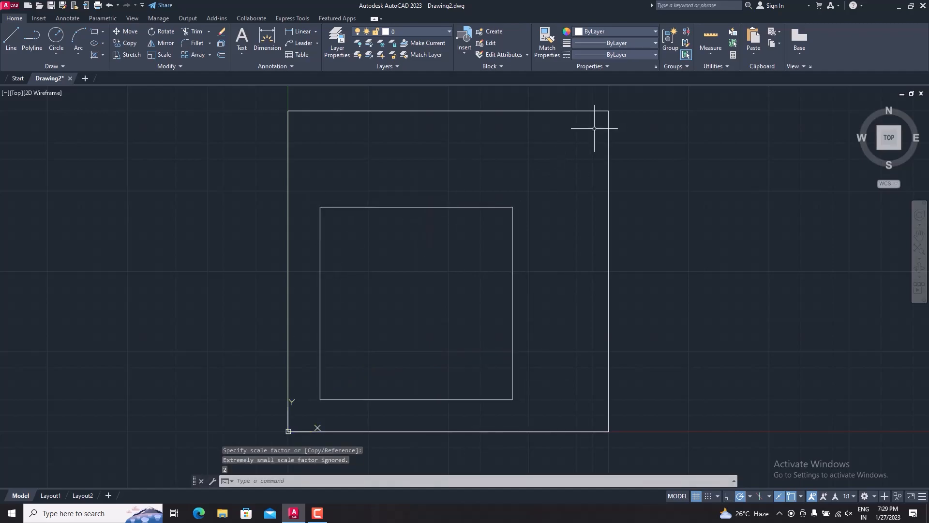
Add a linear dimension above the enlarged inner square's top edge, measured between its two upper corners.
left_click(297, 32)
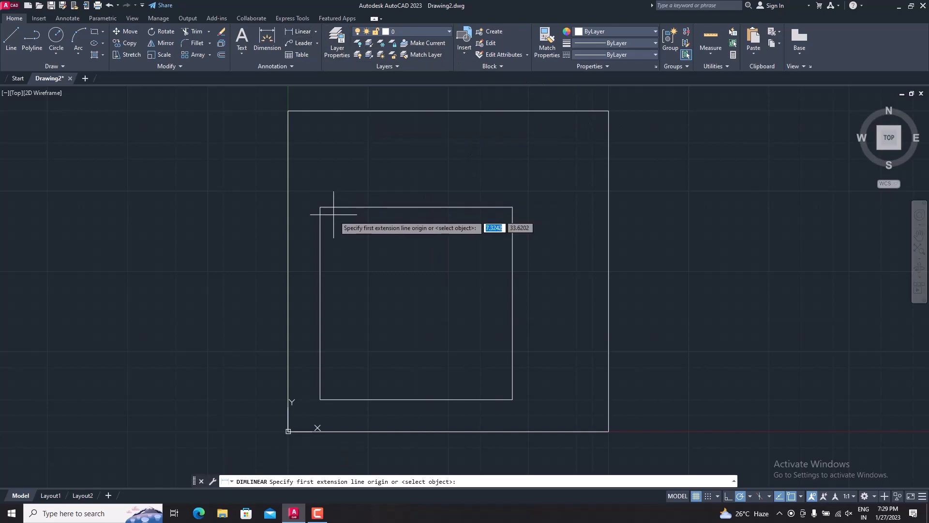
left_click(320, 207)
left_click(512, 207)
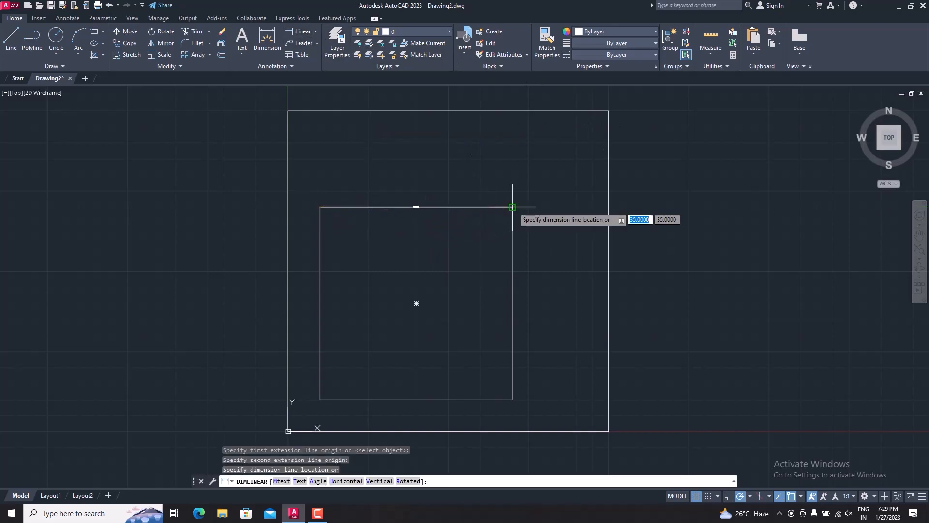
left_click(417, 183)
scroll(435, 187, "up", 5)
scroll(426, 184, "down", 4)
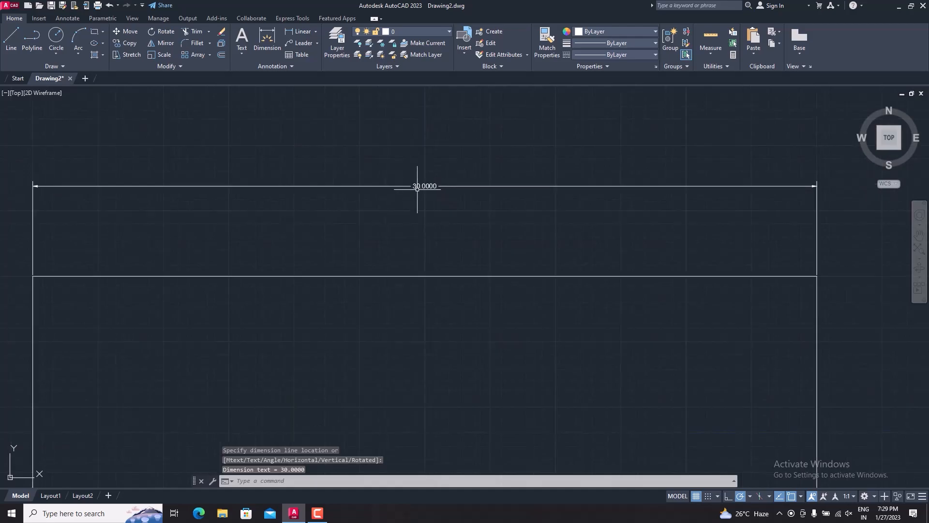
Delete the linear dimension above the inner square's top edge.
left_click(532, 187)
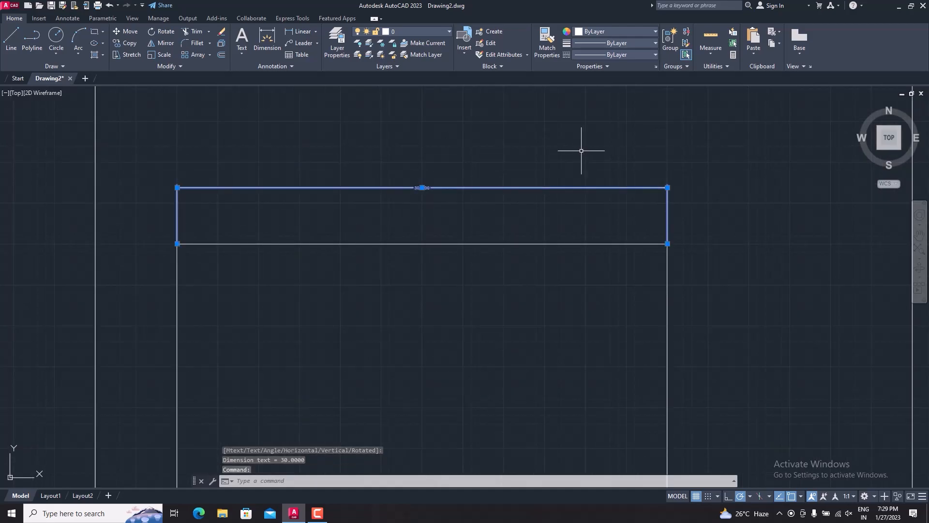
key("Delete")
scroll(573, 297, "down", 4)
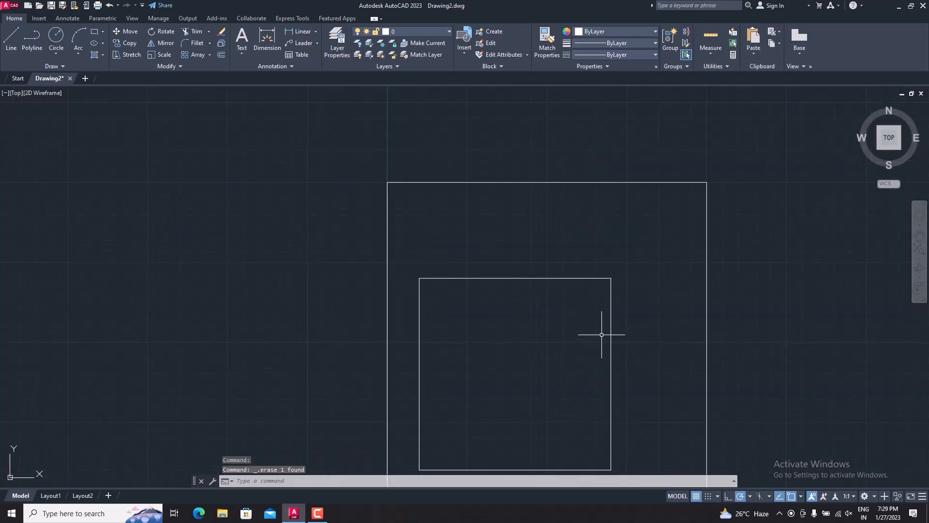
middle_click_drag(622, 331, 525, 252)
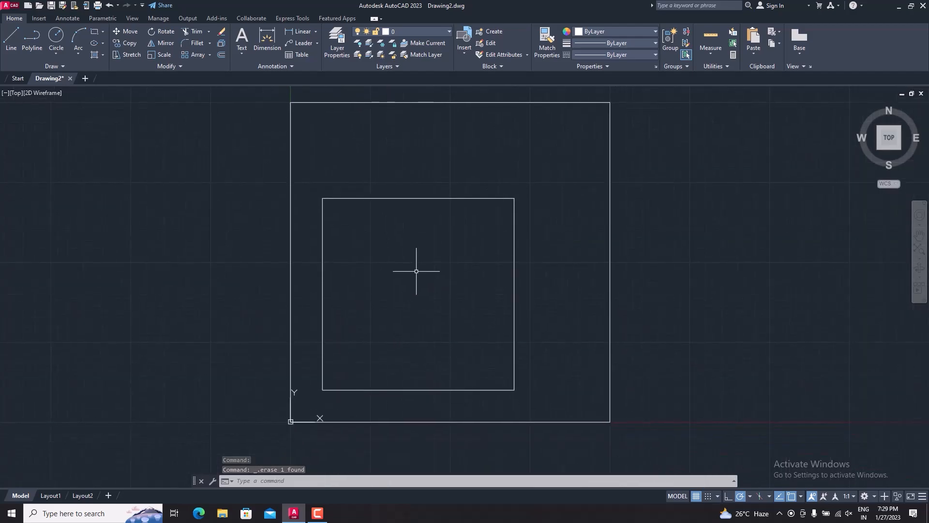
Scale the inner square by a factor of .5, using its lower-left corner as the base point.
left_click(552, 169)
left_click(476, 230)
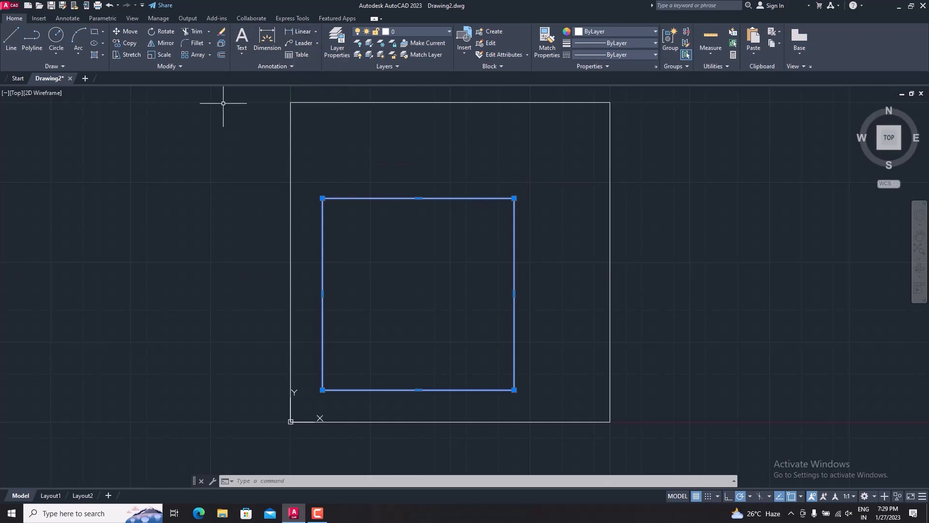
left_click(161, 55)
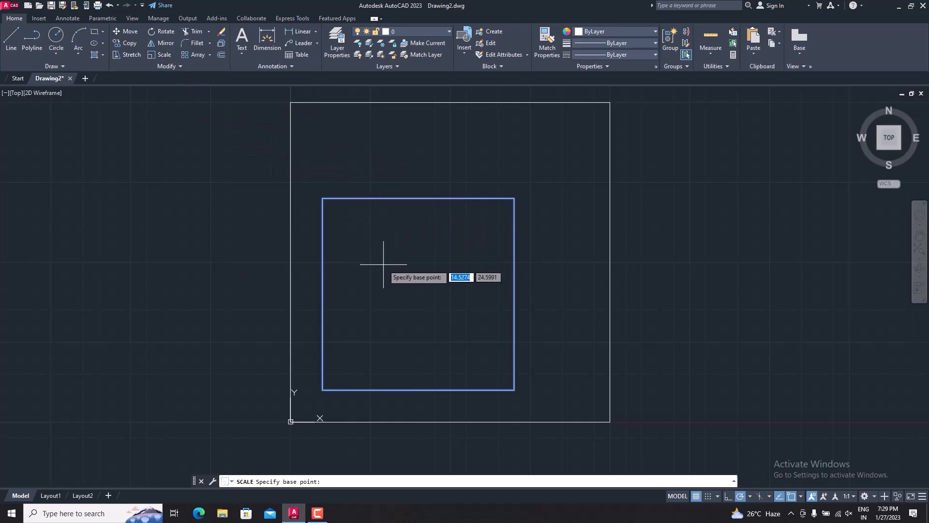
left_click(322, 390)
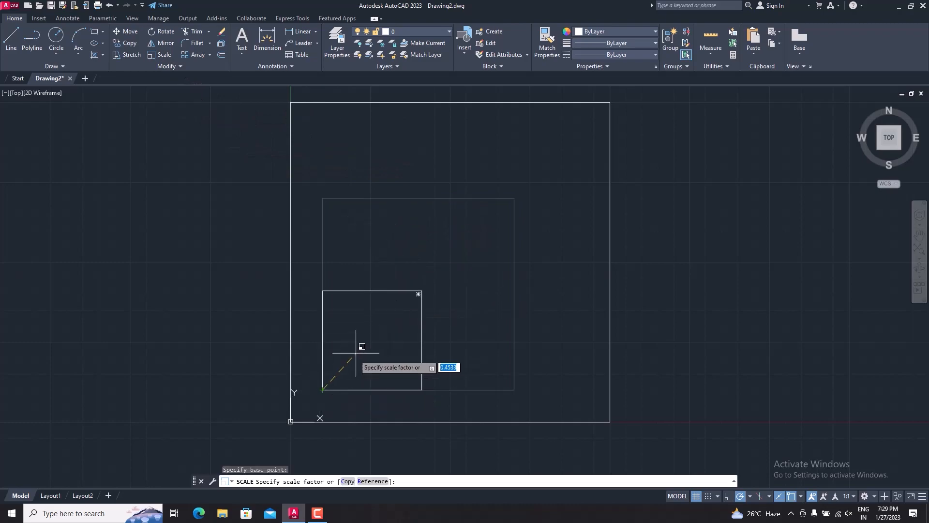
type(".5")
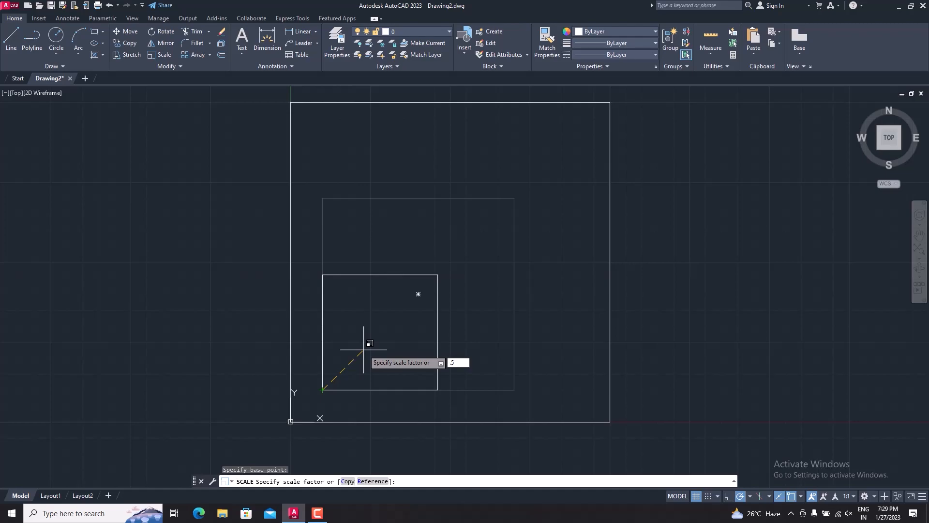
key("Return")
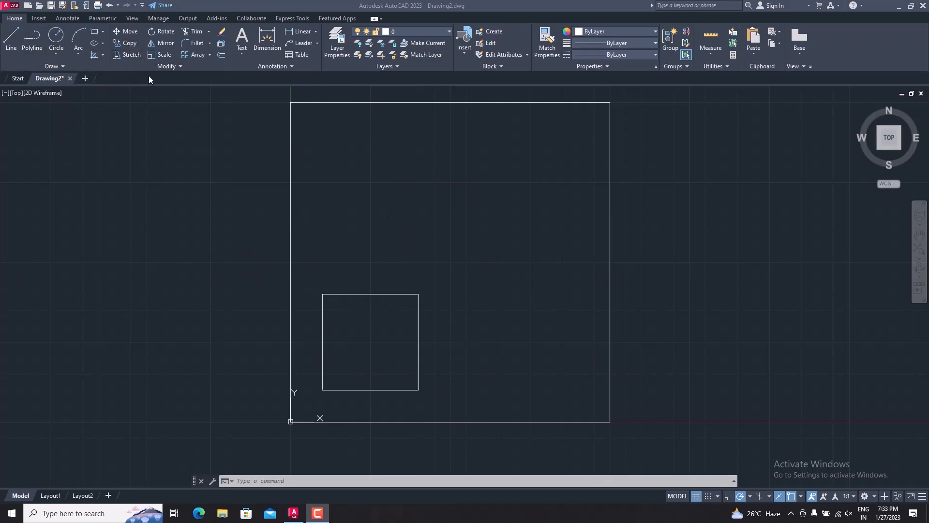
Copy the small square from its centre to its own upper-right corner so the two squares overlap.
left_click(132, 45)
left_click(393, 278)
left_click(357, 310)
left_click(127, 42)
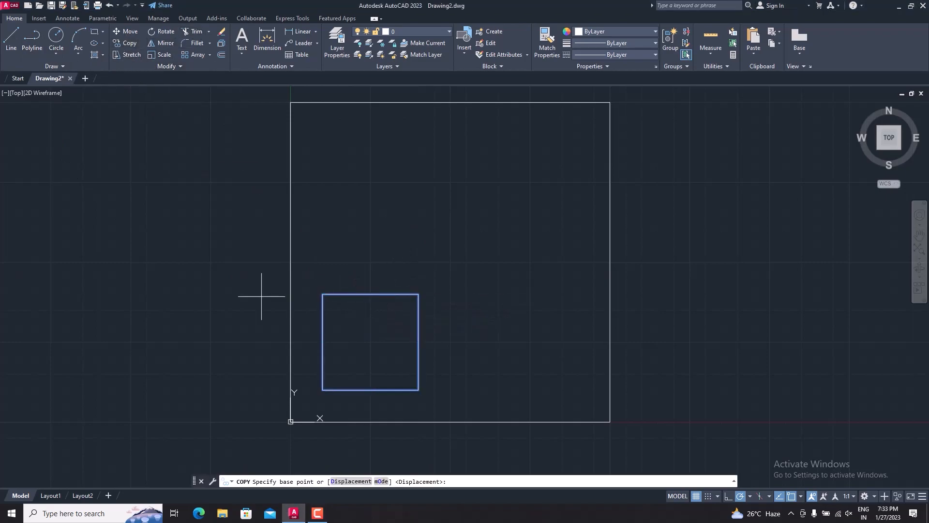
left_click(370, 341)
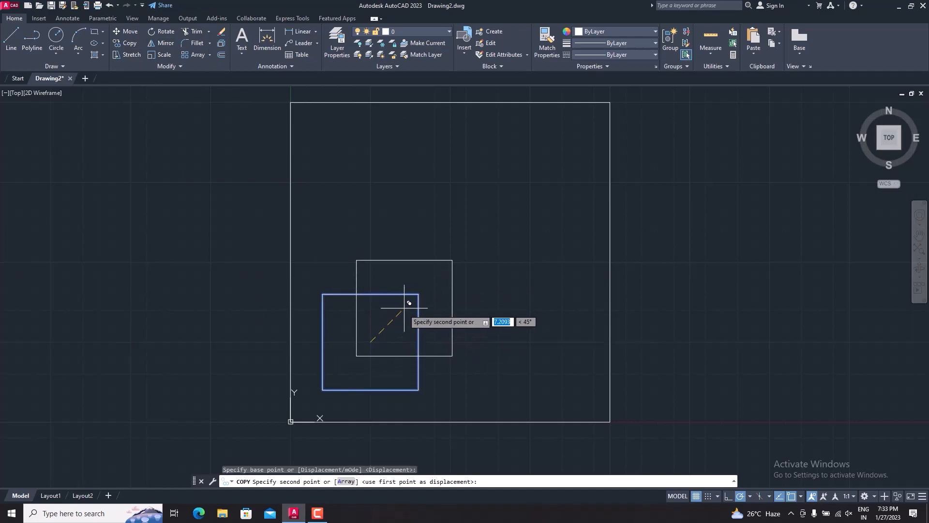
left_click(419, 293)
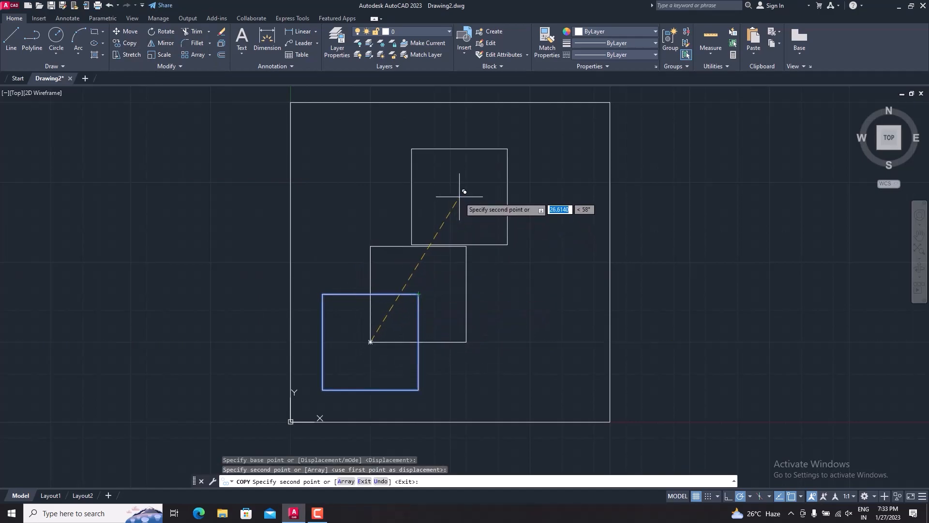
key("Escape")
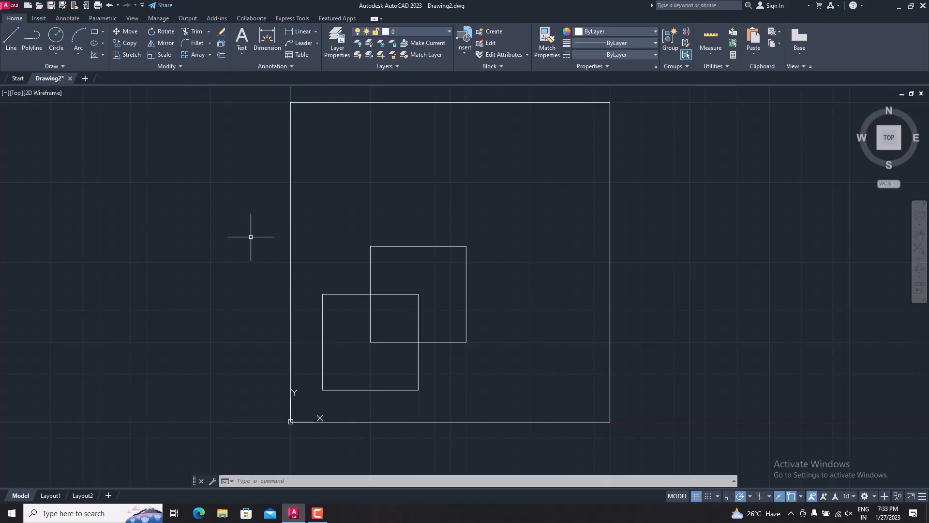
Trim the four edge segments enclosing the overlap of the two small squares, leaving a single stepped outline.
type("TR")
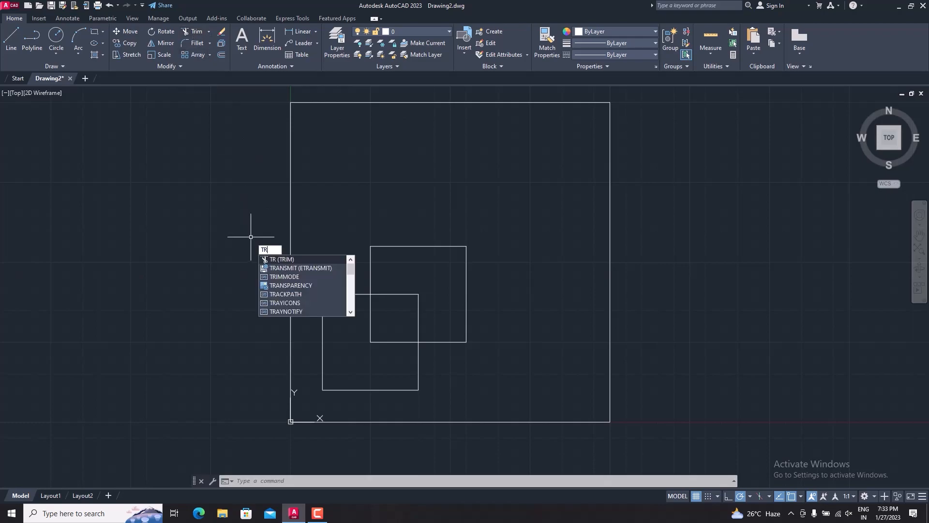
key("Return")
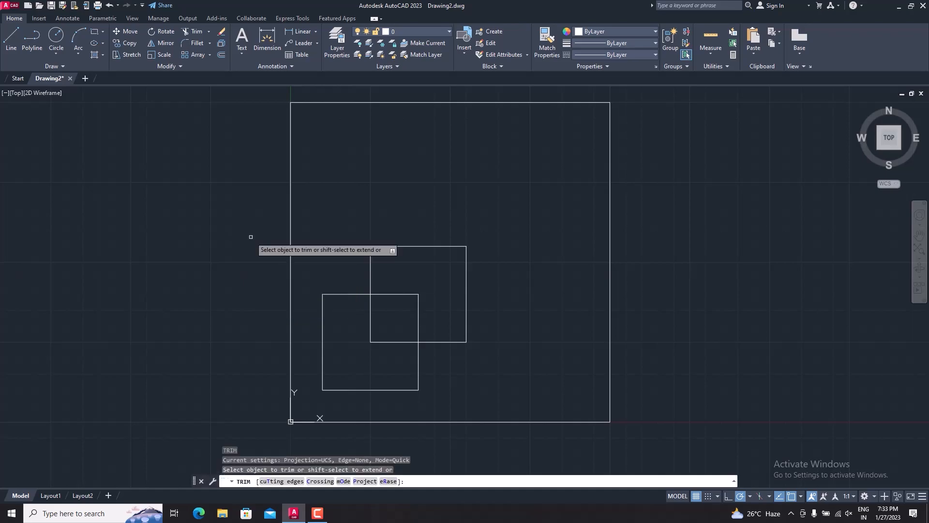
left_click(384, 294)
left_click(418, 312)
left_click(397, 343)
left_click(370, 314)
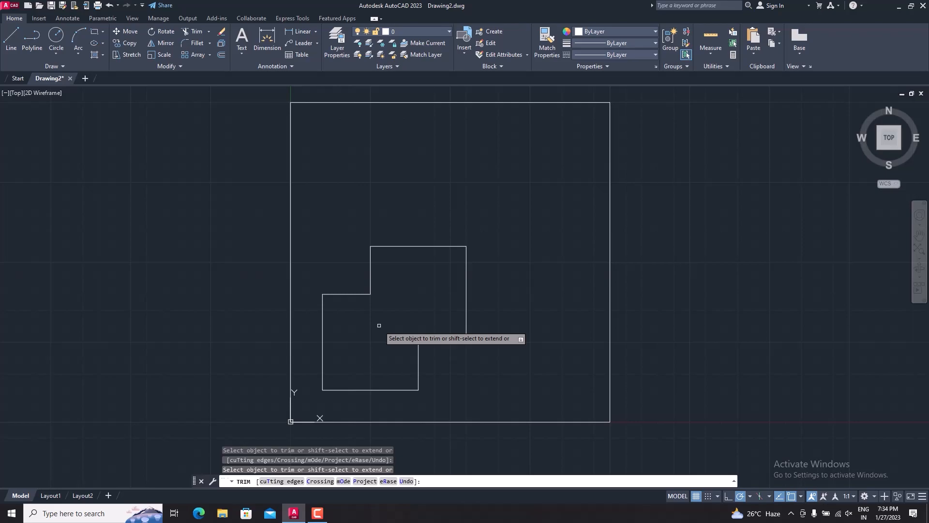
key("Return")
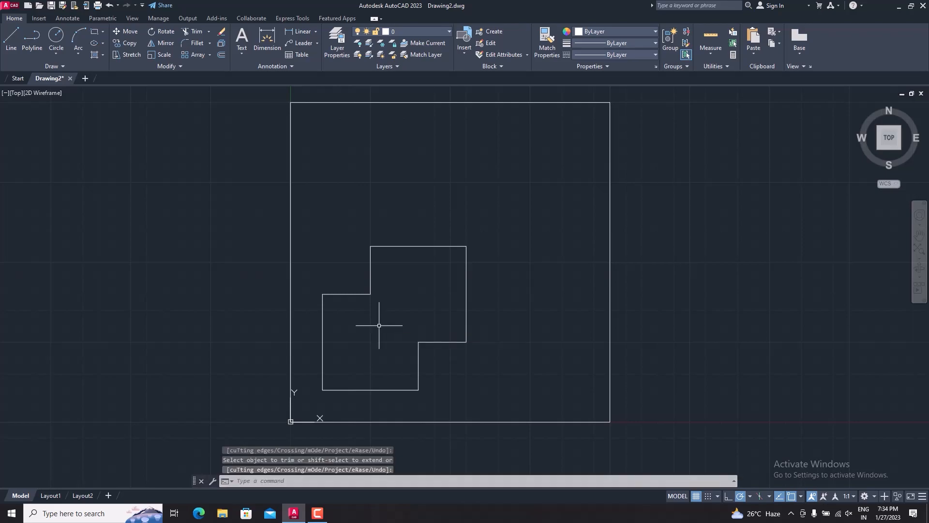
left_click(532, 195)
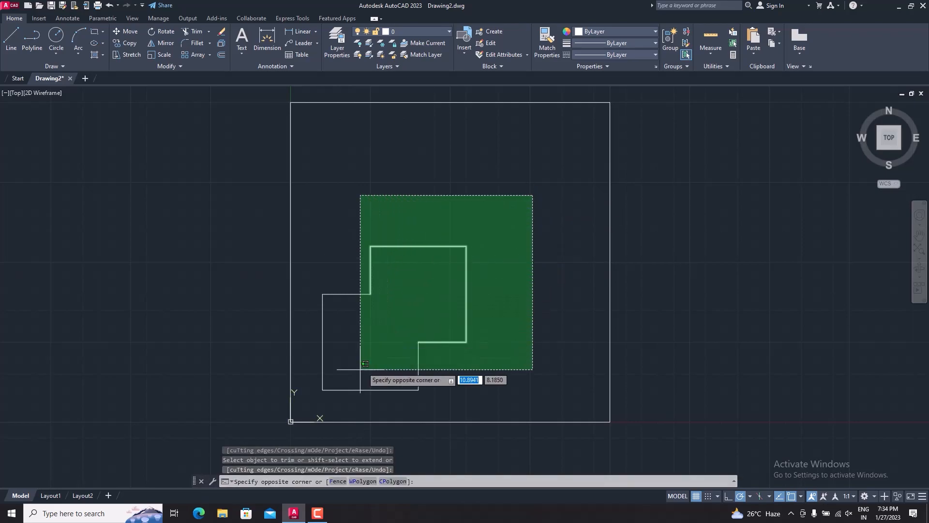
left_click(442, 199)
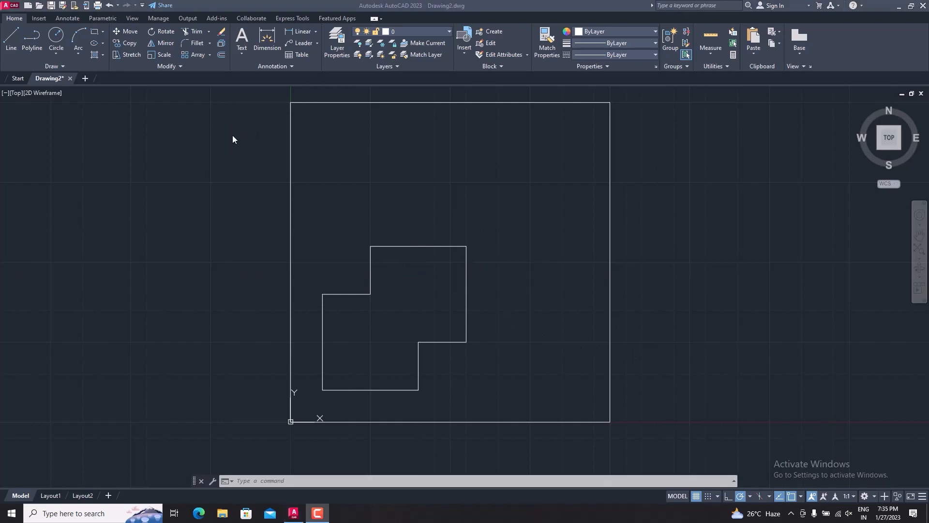
left_click(209, 34)
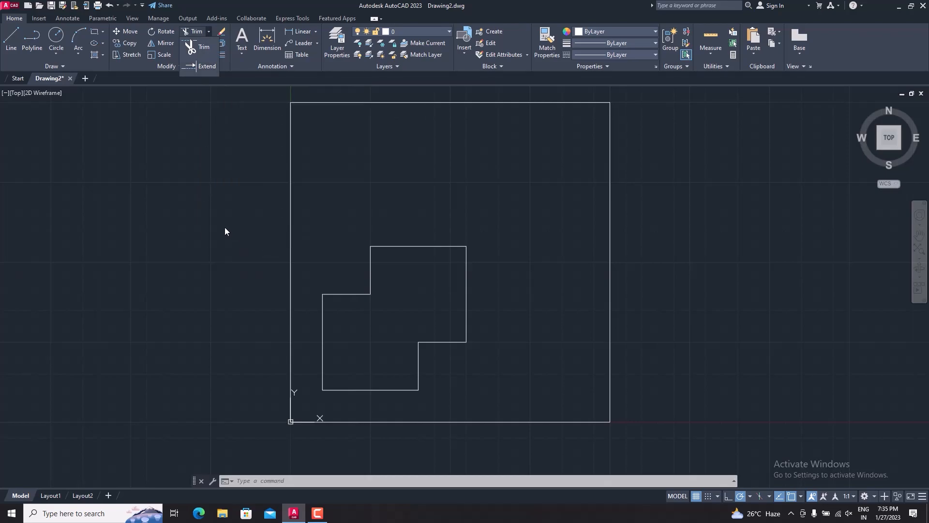
left_click(226, 200)
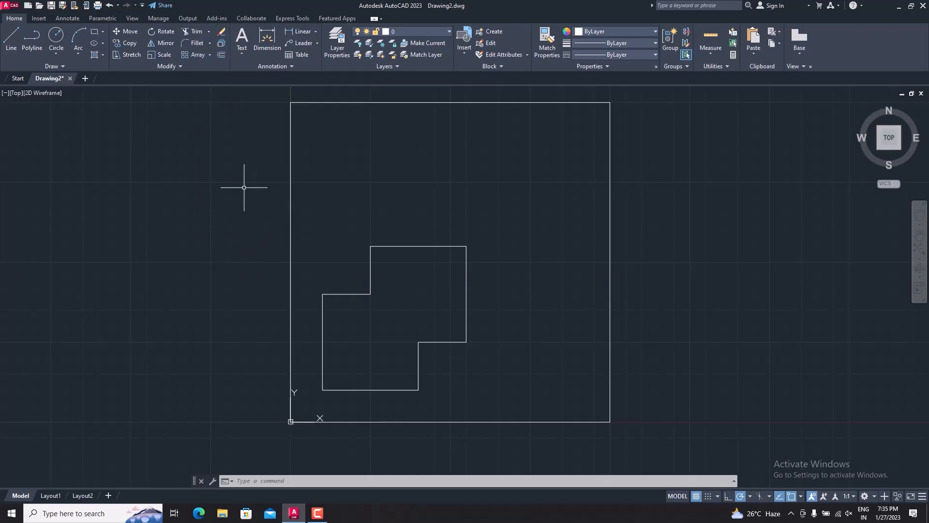
left_click(208, 32)
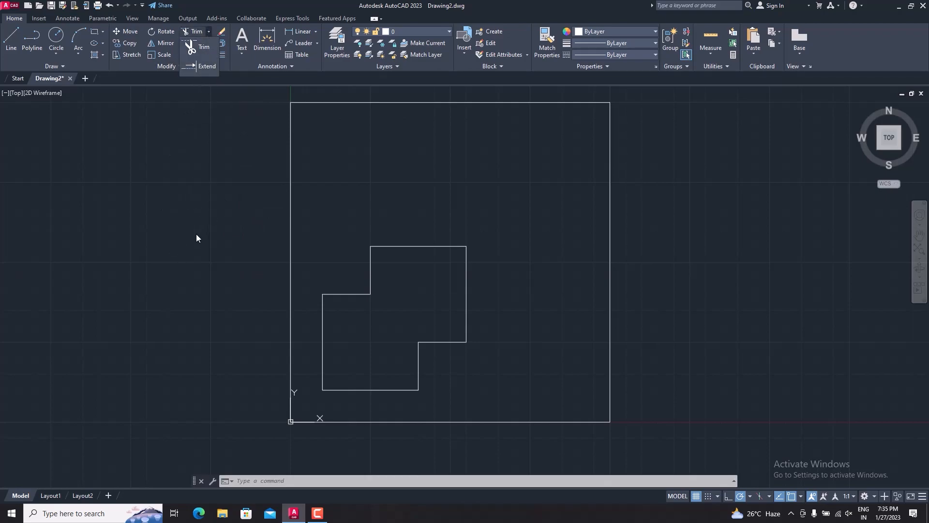
Extend the four open edges of the stepped outline inward with Extend so the two small squares overlap.
type("e")
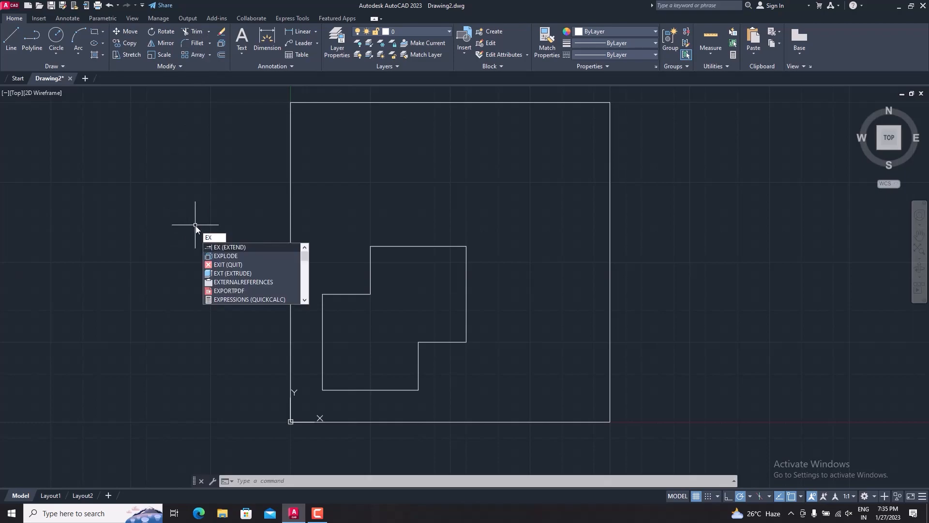
key("Return")
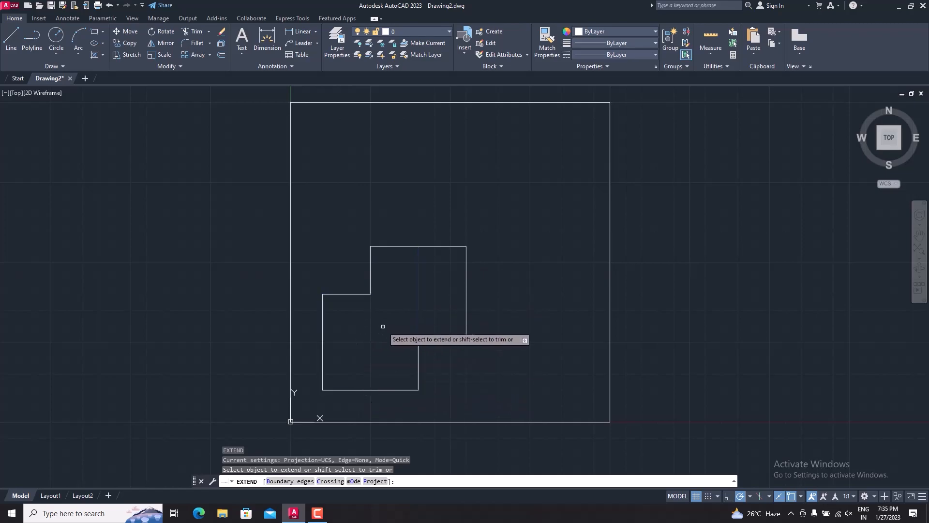
left_click(371, 270)
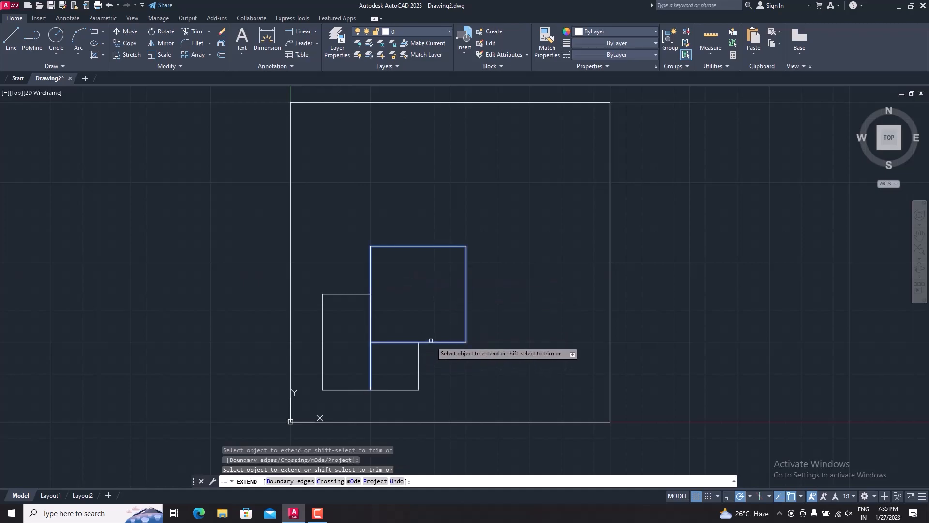
left_click(418, 355)
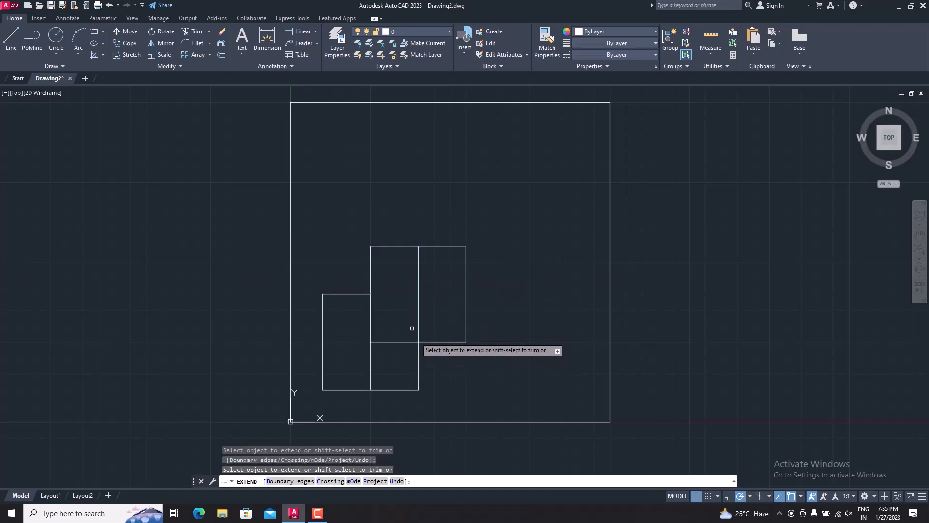
left_click(360, 295)
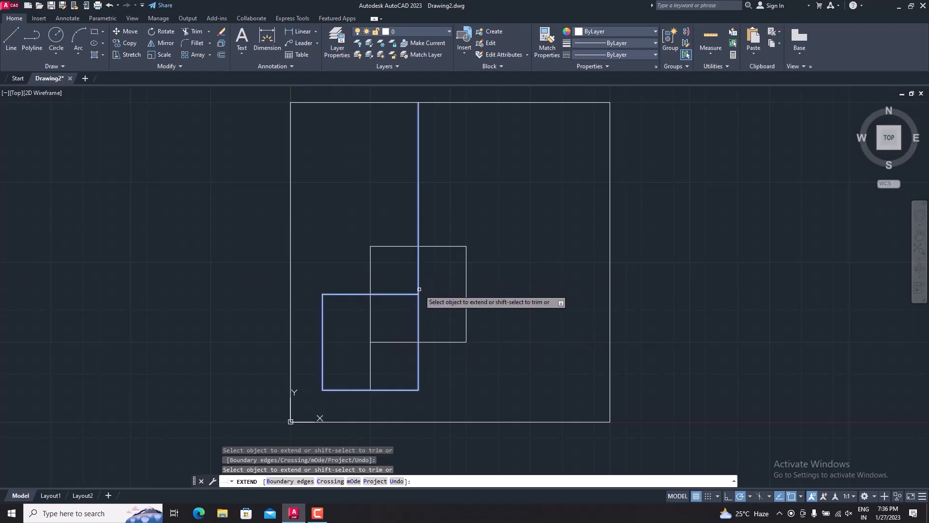
key("Escape")
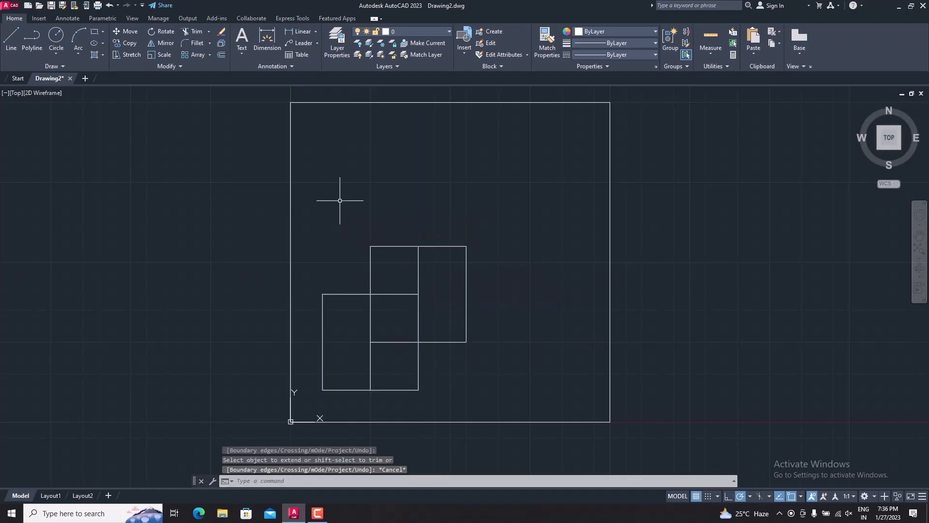
Trim the two vertical segments overshooting the overlap, one inside the upper small square and one inside the lower one.
type("TR")
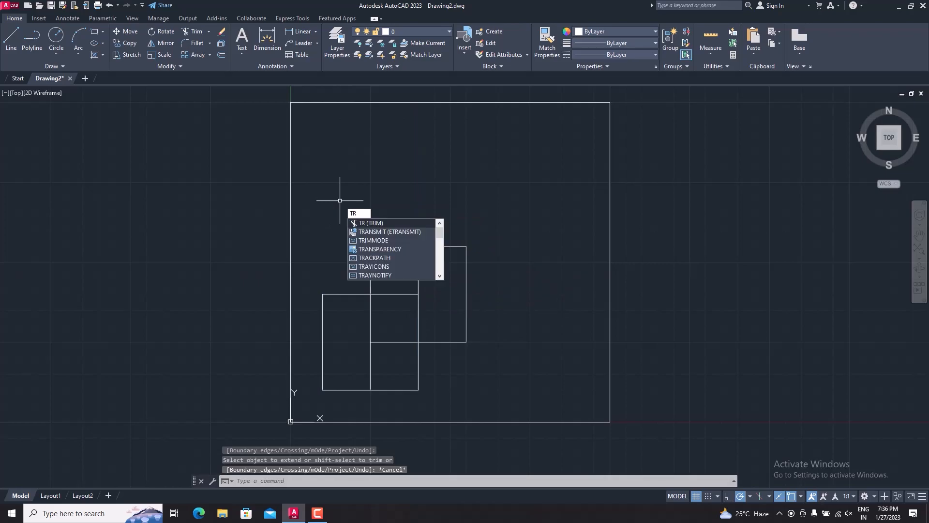
key("Return")
left_click(418, 270)
left_click(370, 362)
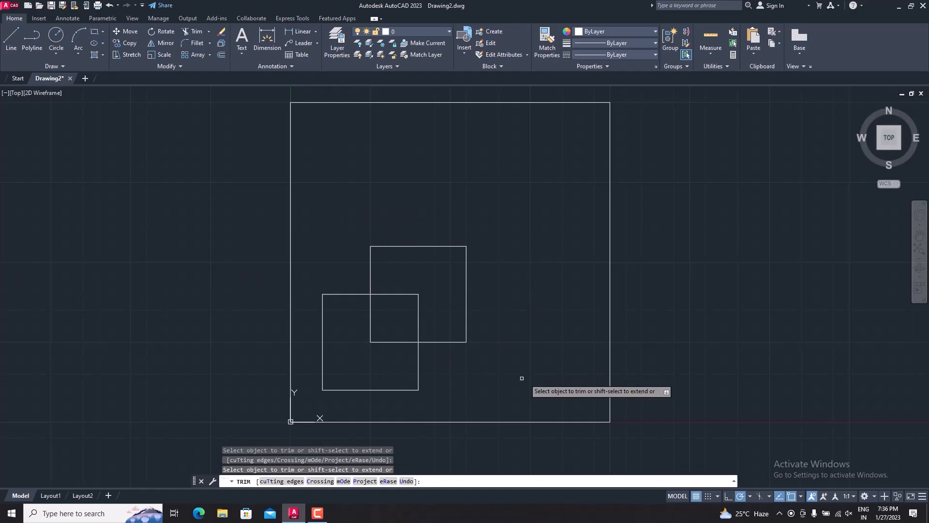
key("Return")
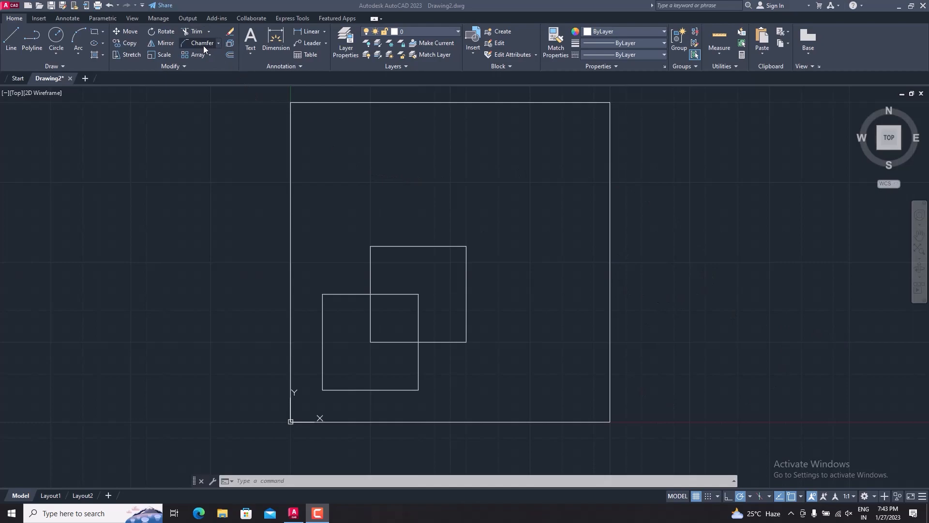
left_click(219, 43)
left_click(212, 60)
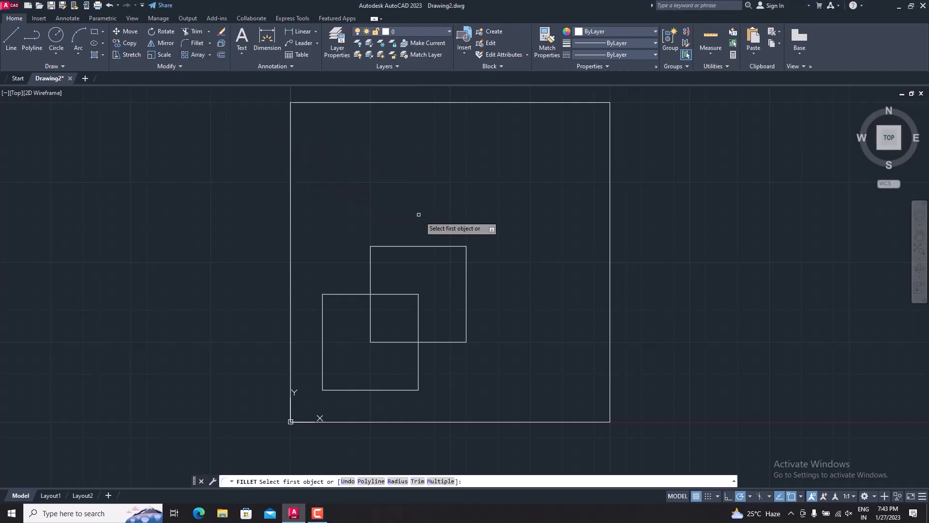
key("Escape")
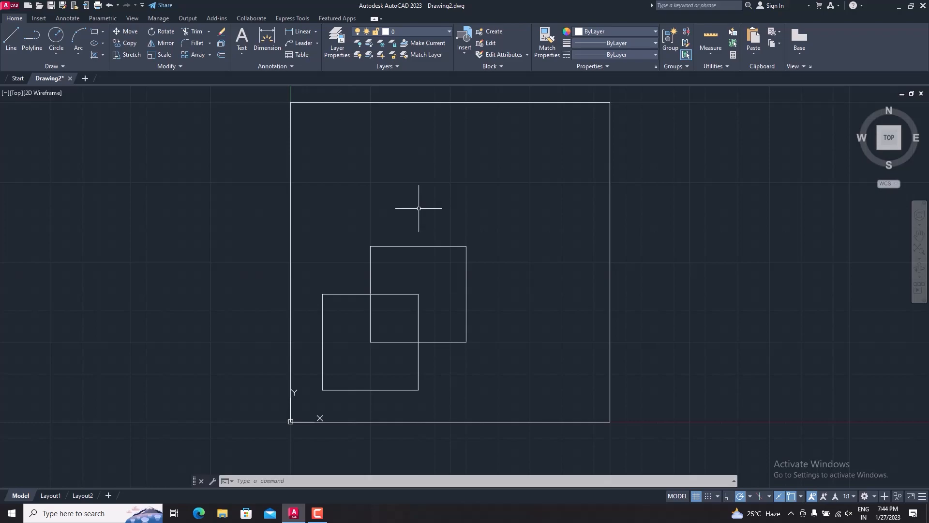
Fillet the upper-right corner of the upper small square with a radius of 5.
left_click(197, 43)
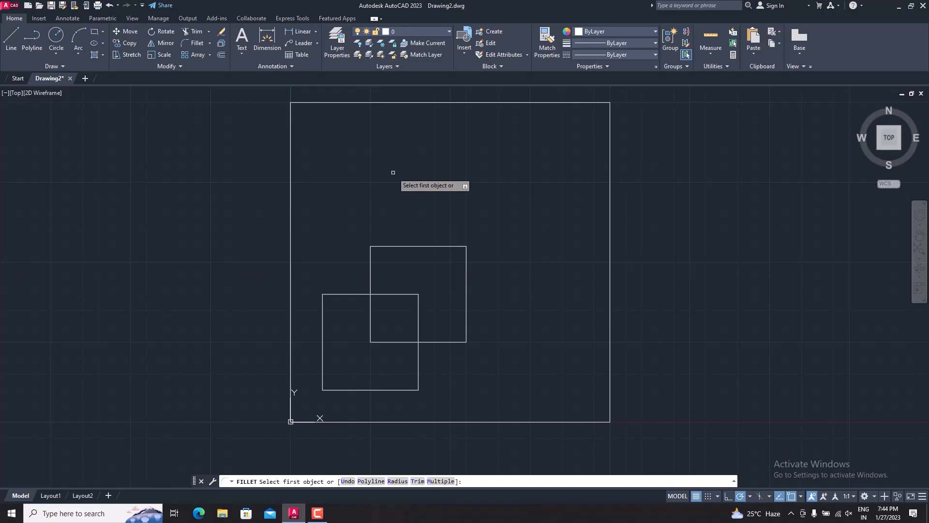
type("r")
key("Return")
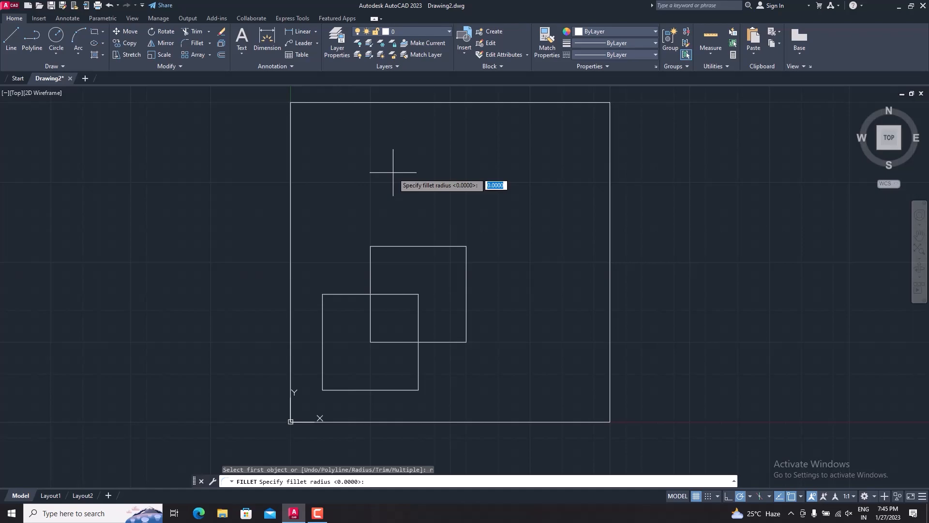
type("5")
key("Return")
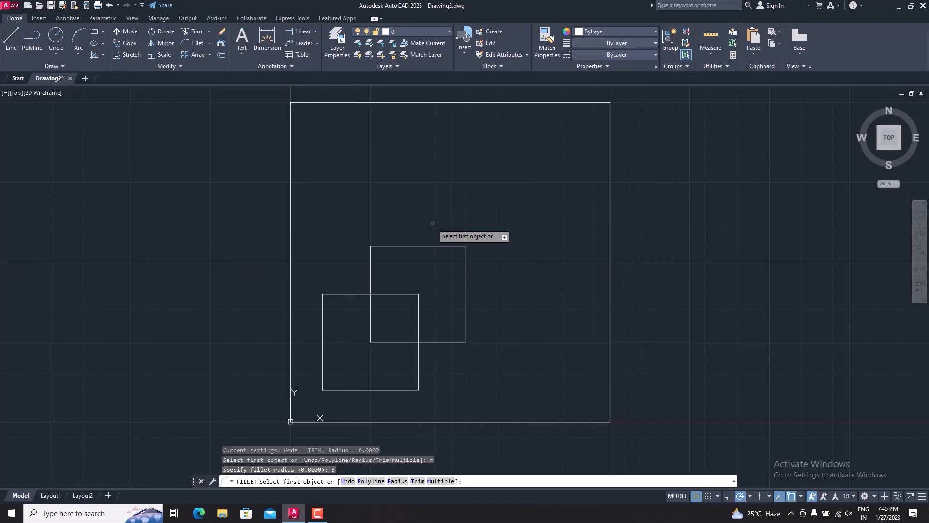
left_click(424, 246)
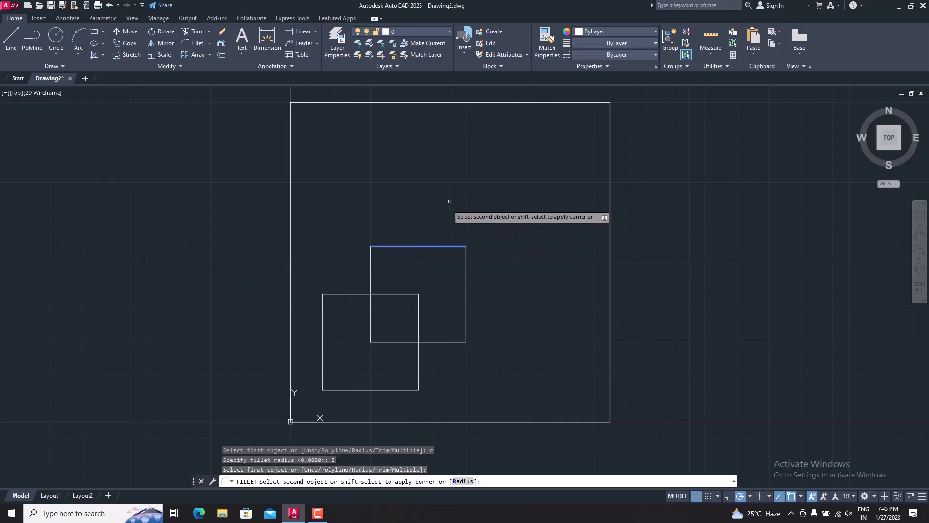
left_click(466, 275)
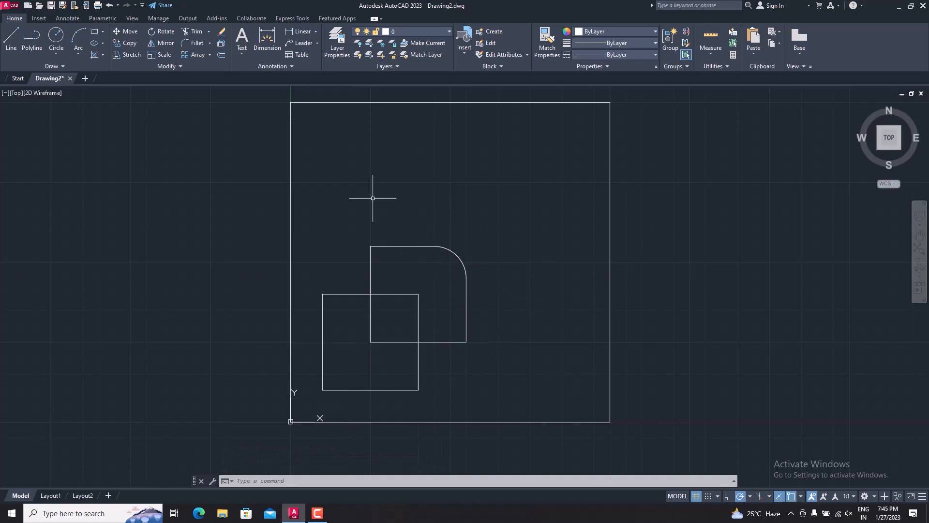
Chamfer the lower-left corner of the lower small square with both chamfer distances at 5.
left_click(210, 43)
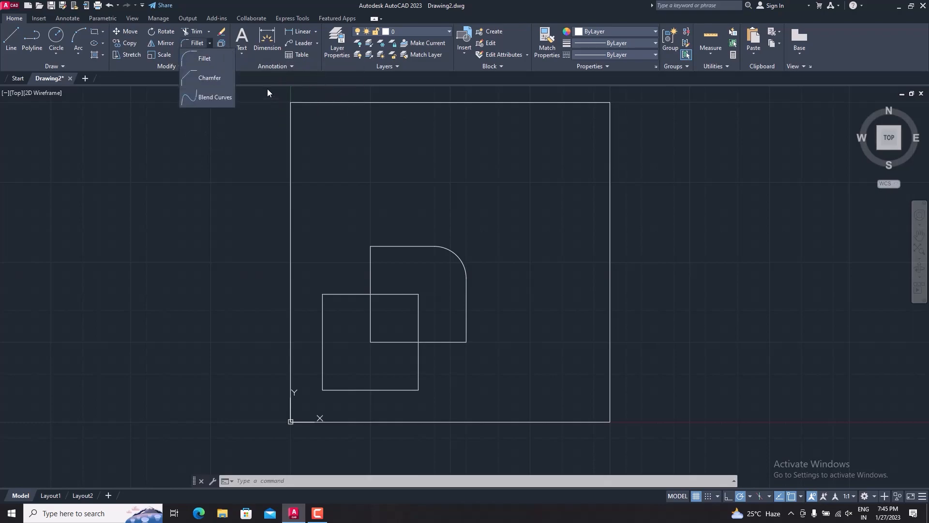
left_click(183, 83)
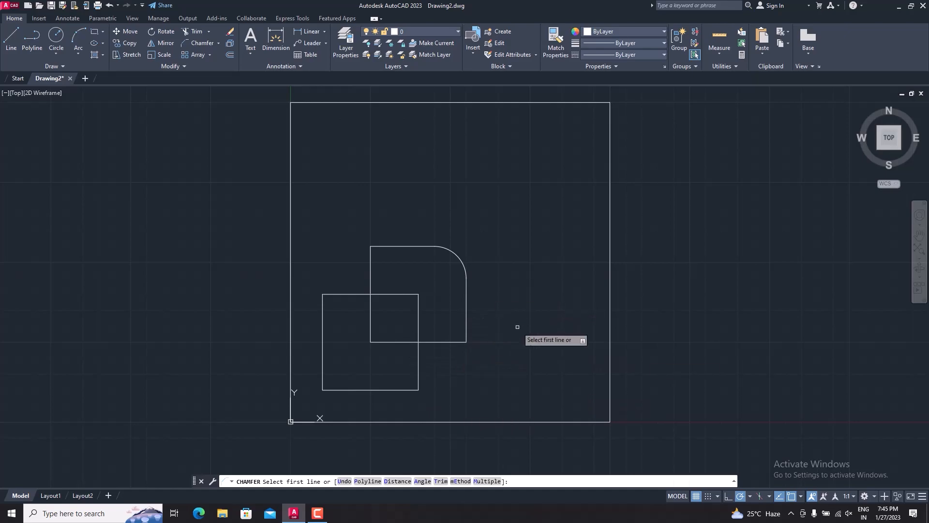
type("d")
key("Return")
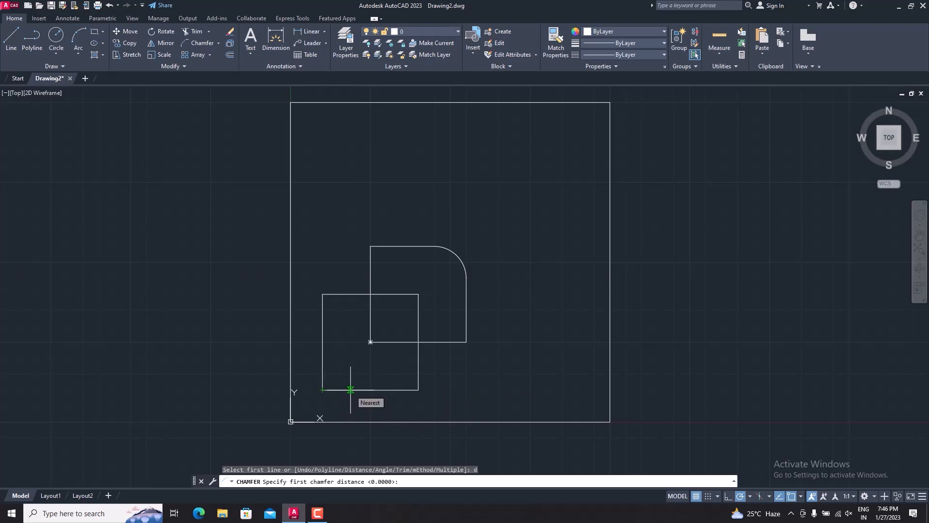
type("5")
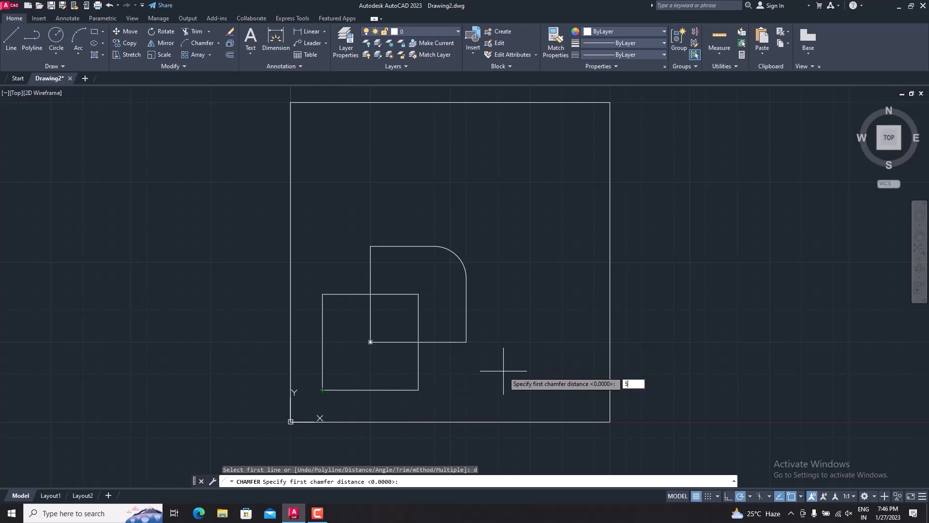
key("Return")
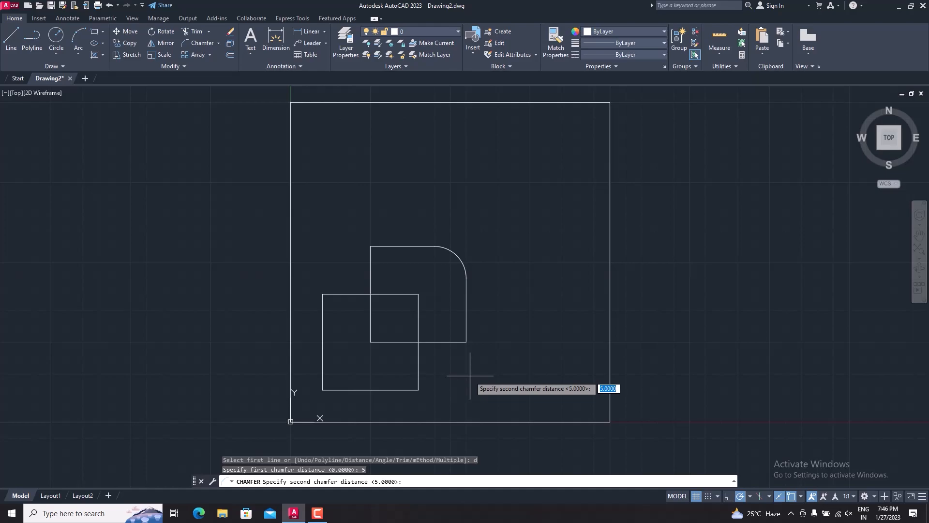
key("Return")
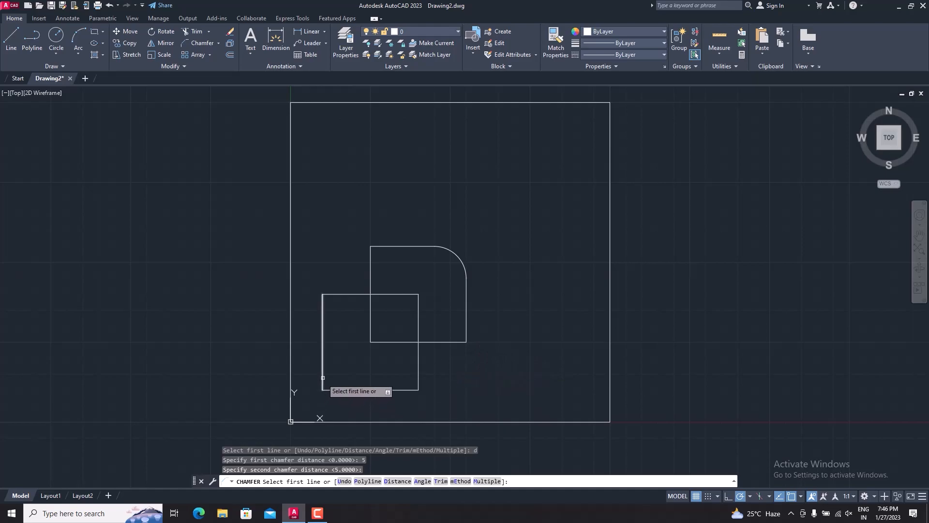
left_click(348, 390)
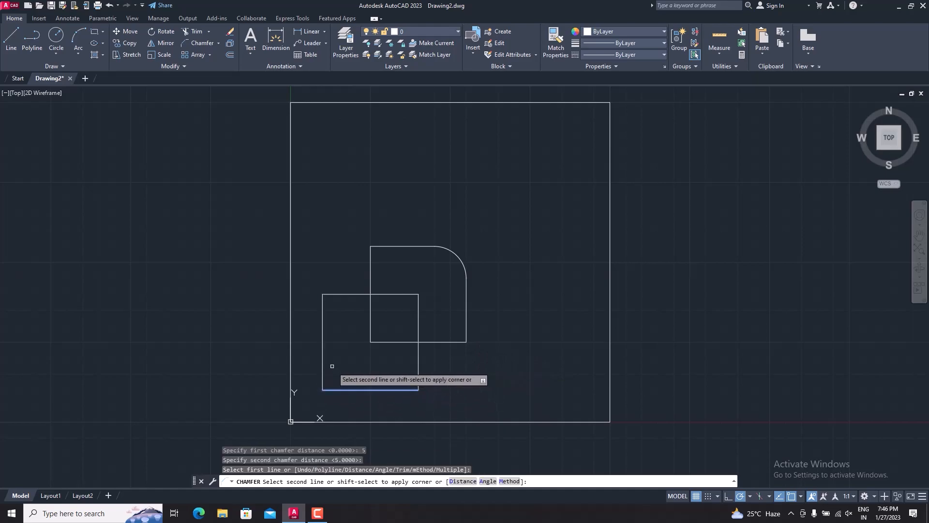
left_click(324, 366)
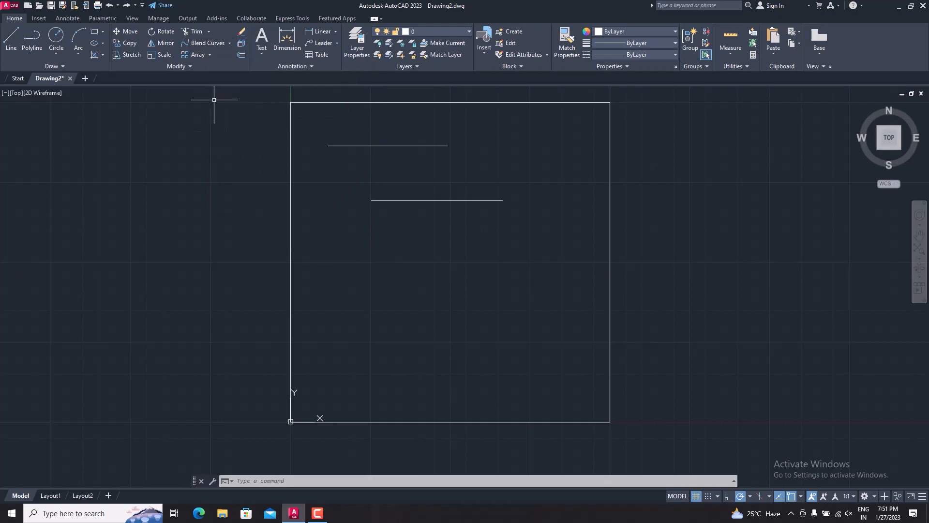
Blend the upper line's right end with the lower line's left end, and with its right end using a second blend curve.
left_click(203, 46)
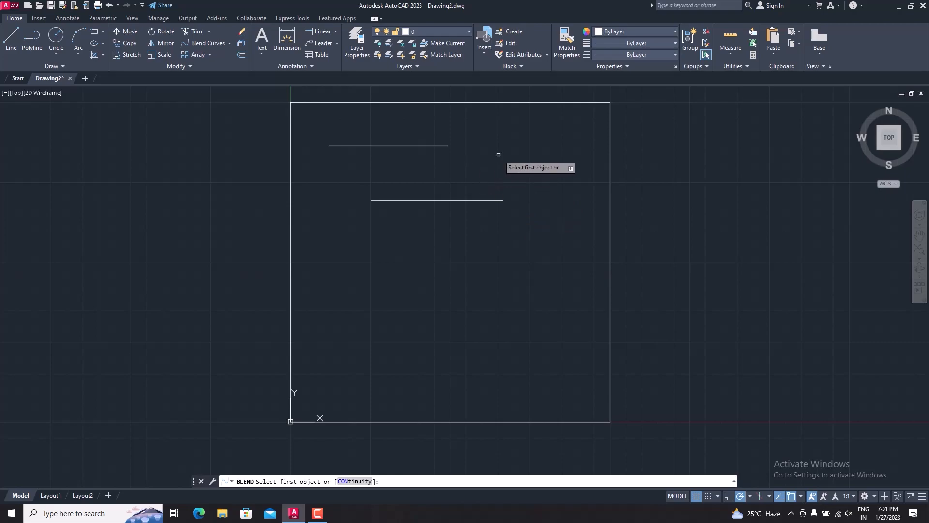
left_click(433, 144)
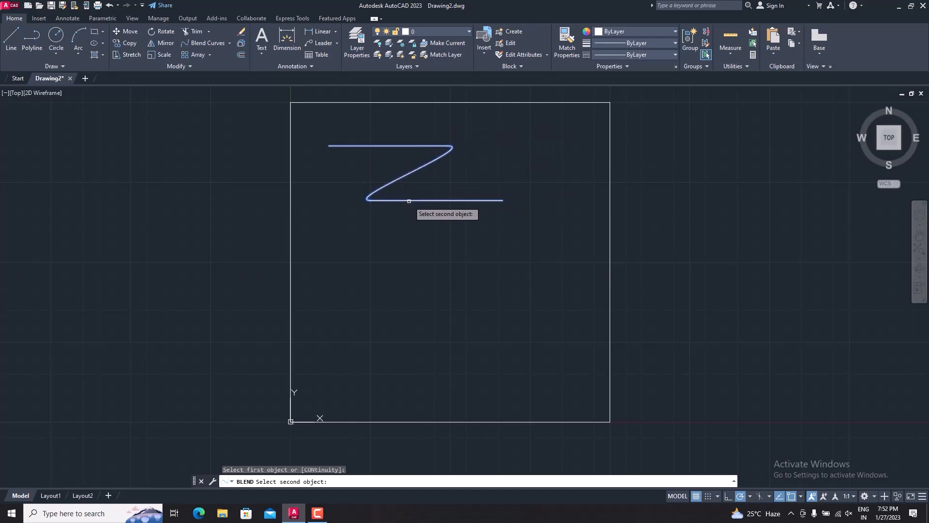
left_click(409, 200)
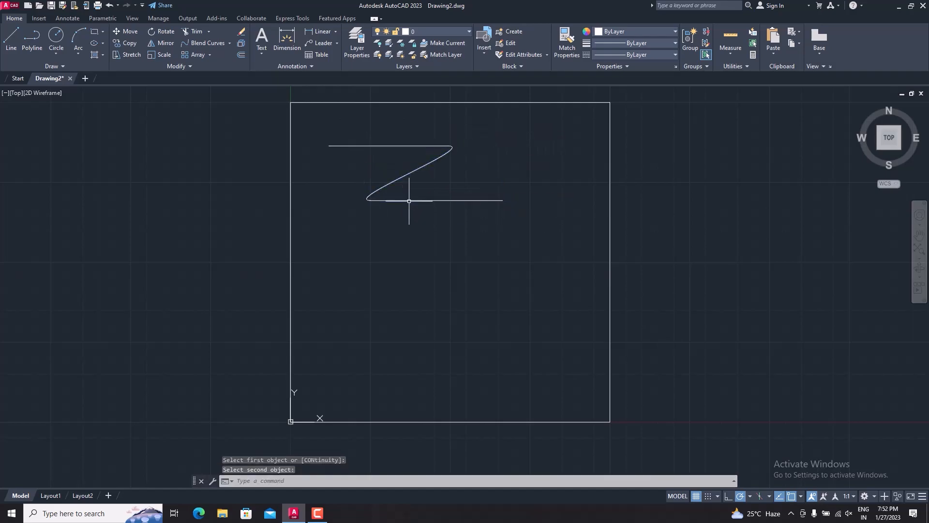
left_click(202, 43)
left_click(435, 146)
left_click(497, 199)
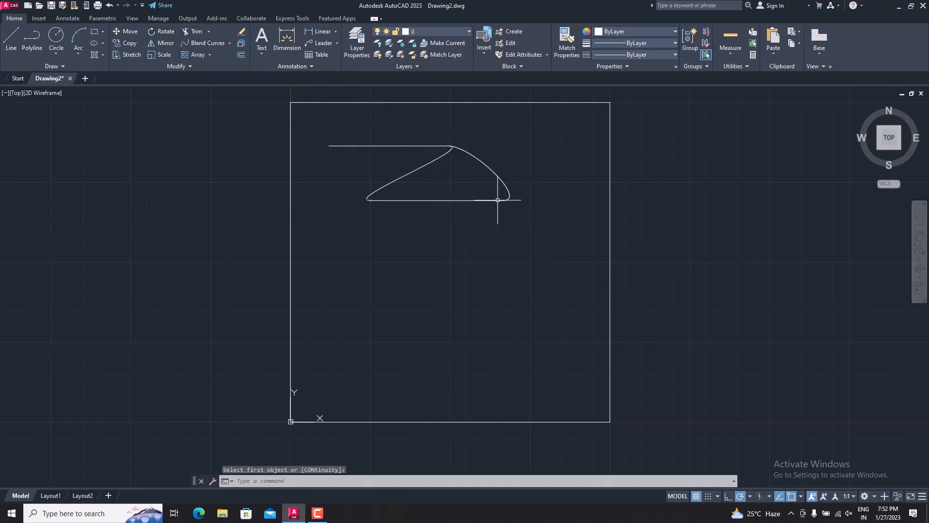
left_click(497, 200)
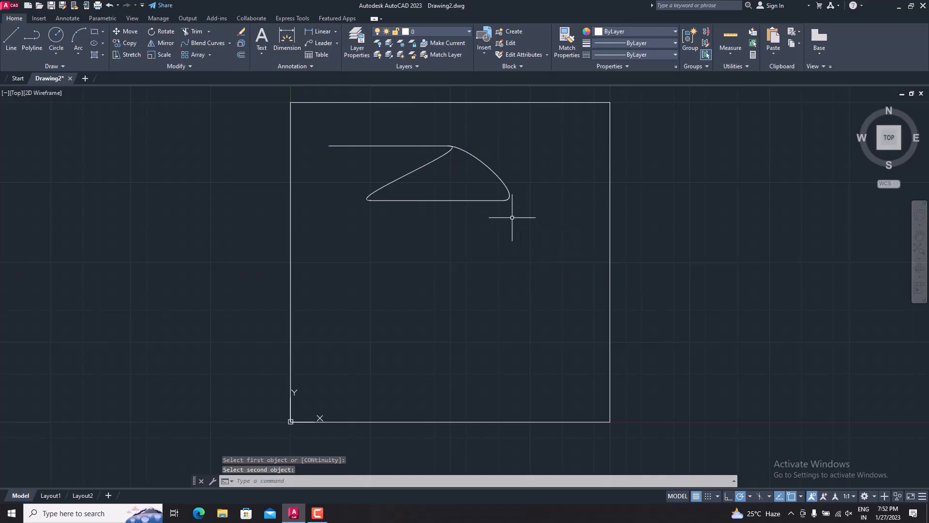
Undo both blend curves between the two horizontal lines.
key("ctrl+z")
key("ctrl+z")
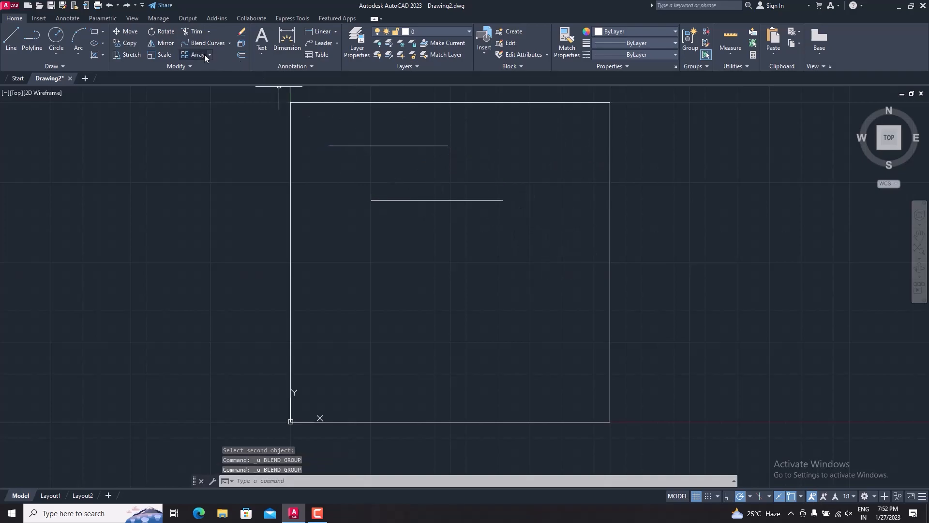
Blend the right ends of the two horizontal lines, picking the lower line with a crossing window.
left_click(214, 44)
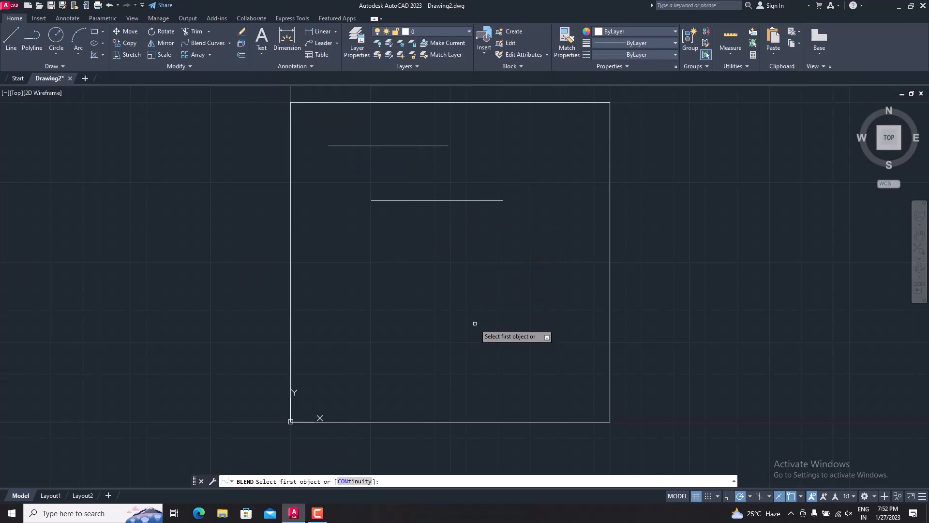
type("c")
key("Return")
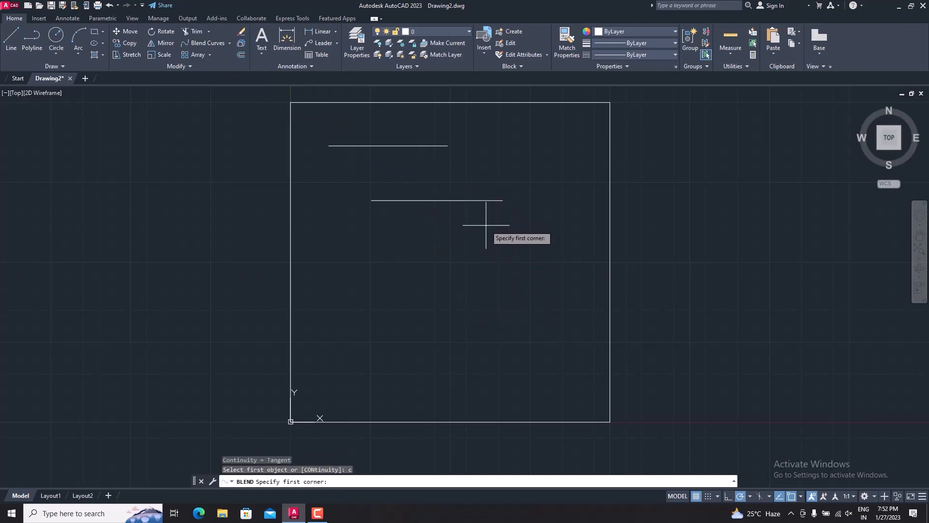
left_click(502, 200)
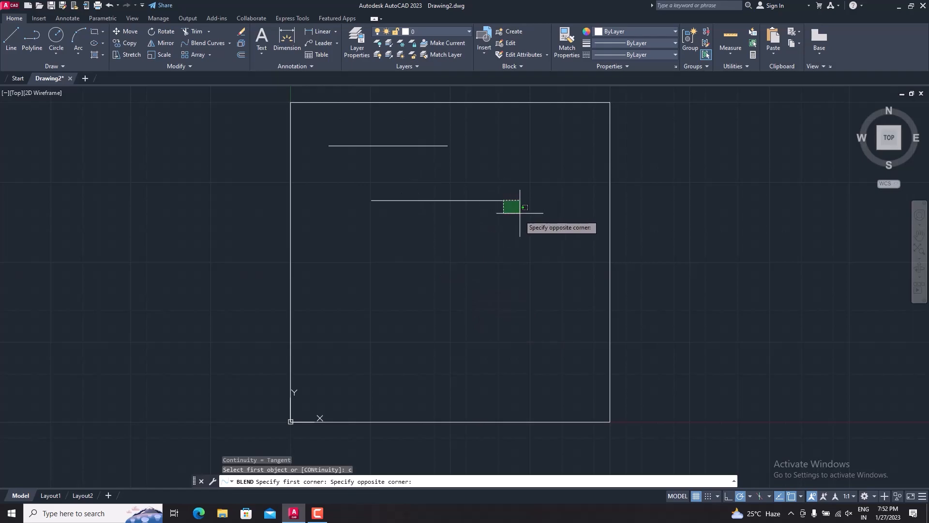
left_click(465, 196)
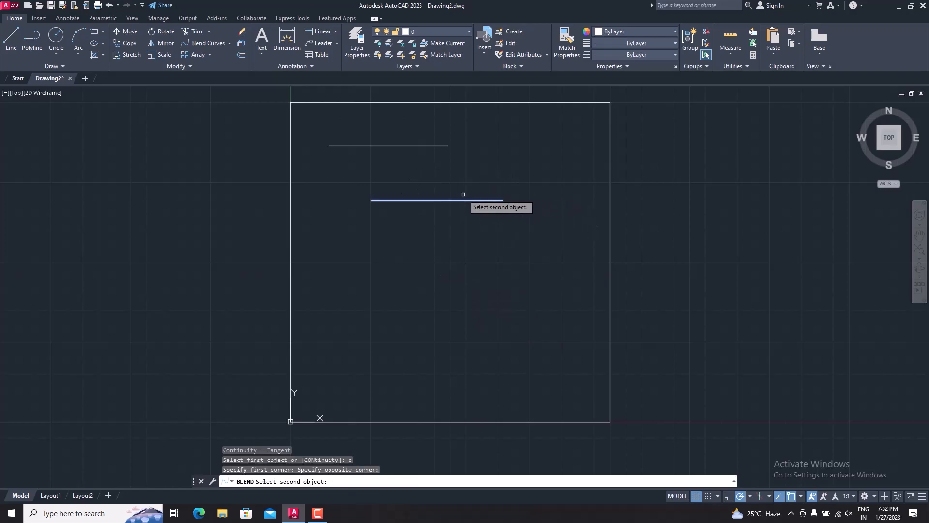
left_click(432, 145)
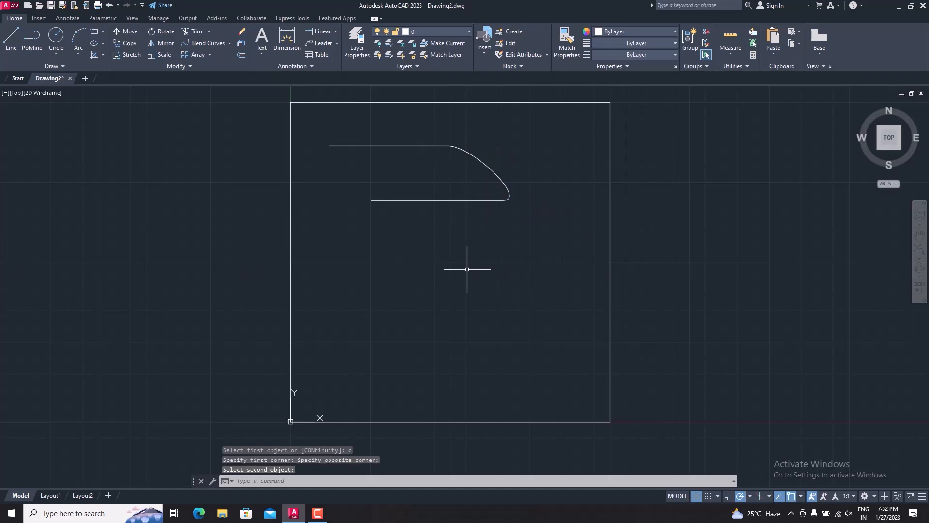
Undo the blend between the right ends, and blend the upper line's right end with the lower line's left end instead.
key("ctrl+z")
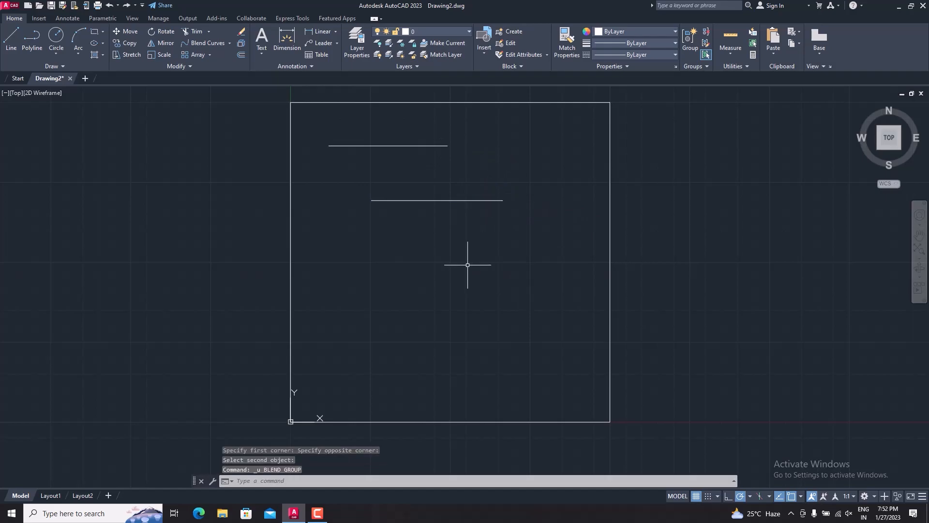
left_click(203, 43)
left_click(435, 145)
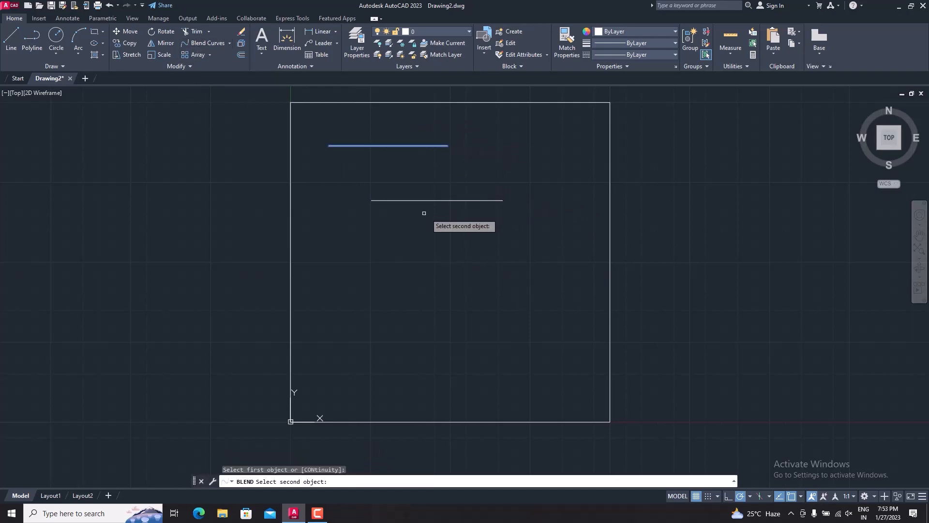
left_click(384, 201)
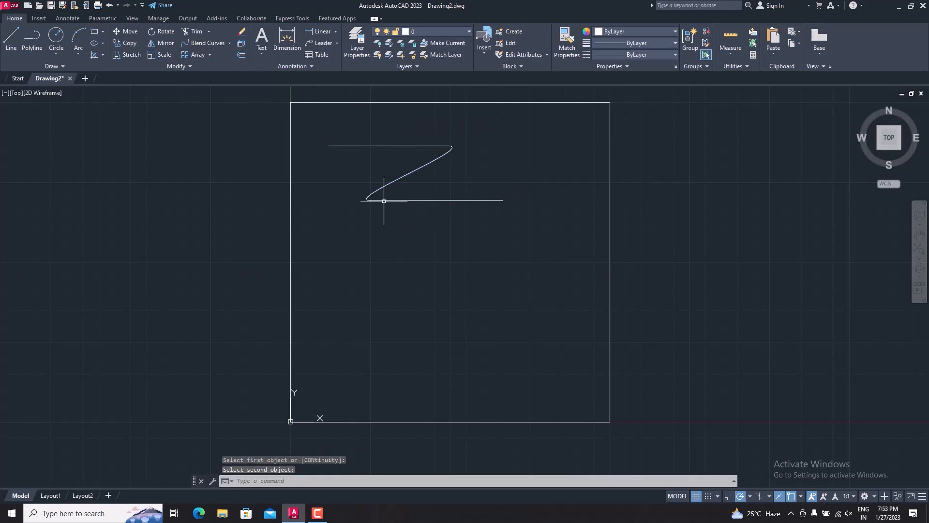
Show the blend curve's fit points and move its upper fit point to the upper line's left endpoint.
left_click(437, 158)
left_click(457, 155)
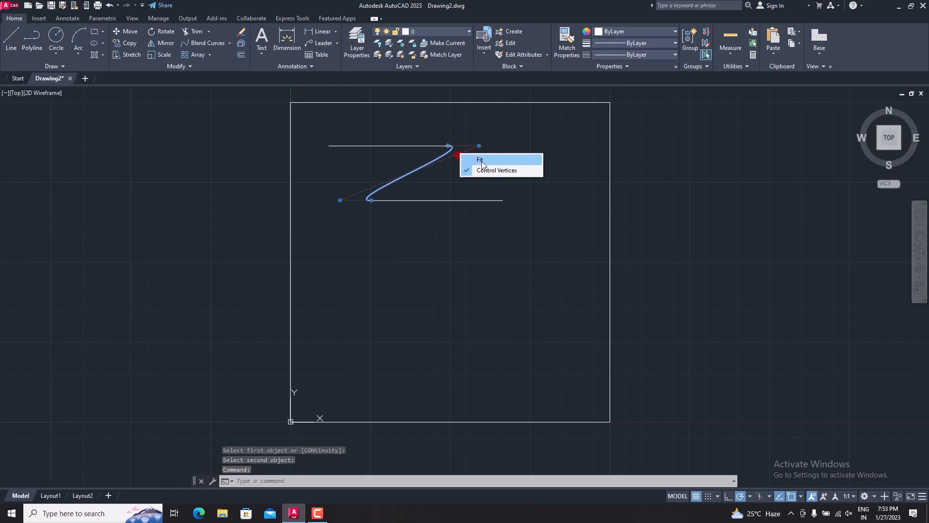
left_click(480, 160)
left_click(448, 145)
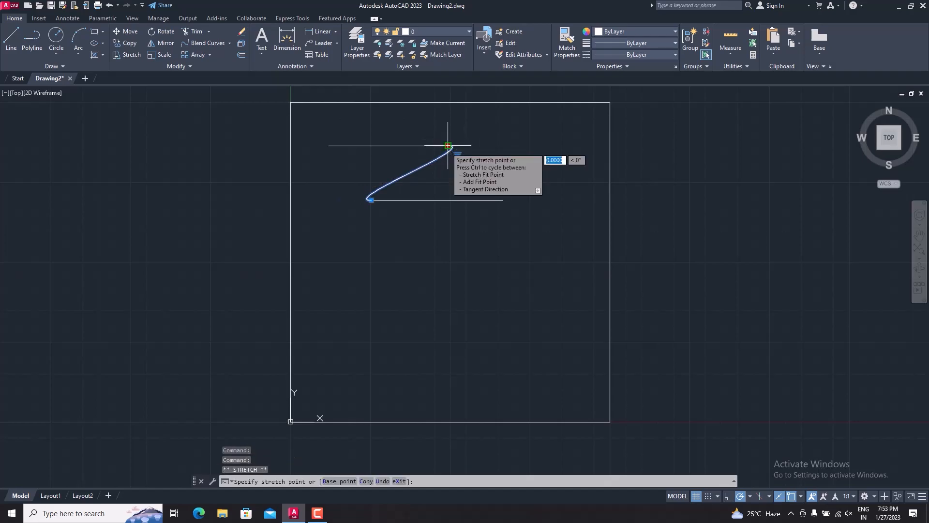
left_click(328, 145)
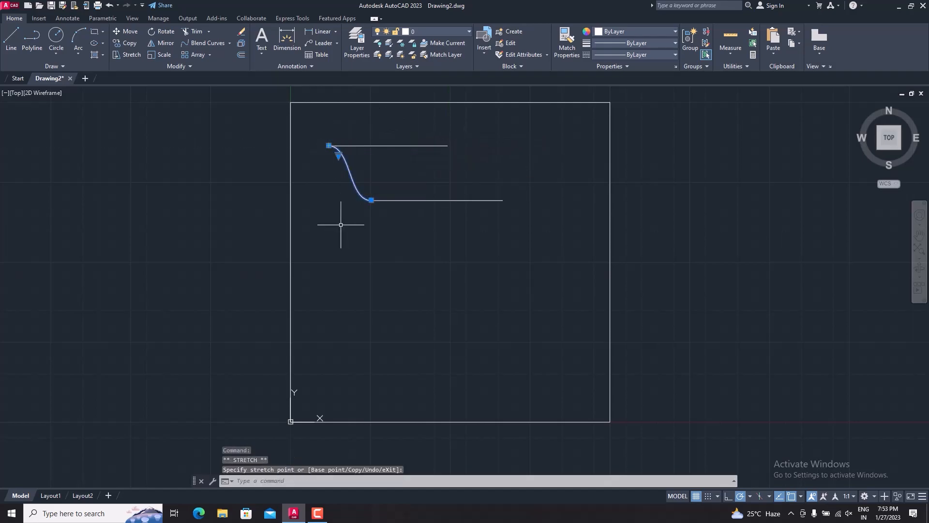
left_click(342, 226)
left_click(433, 259)
key("Escape")
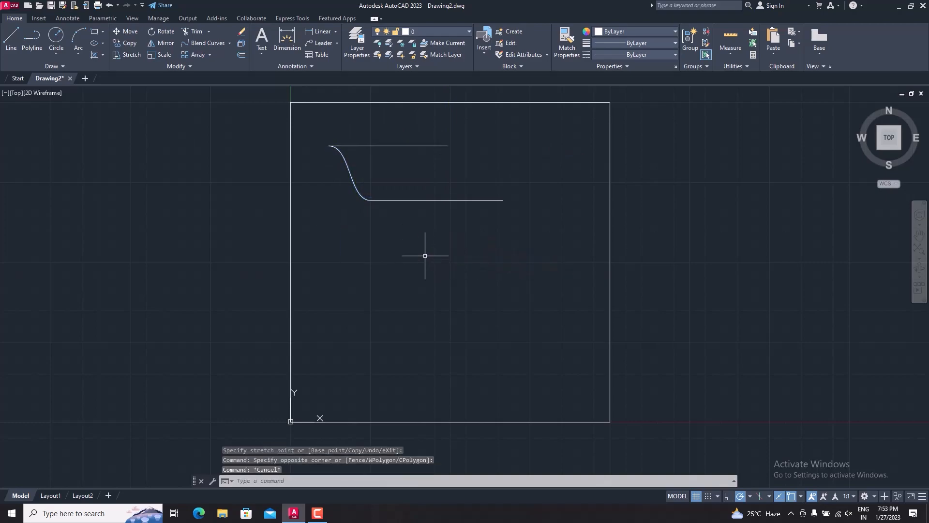
Switch the blend curve between the lines' left ends to control vertices display.
left_click(341, 162)
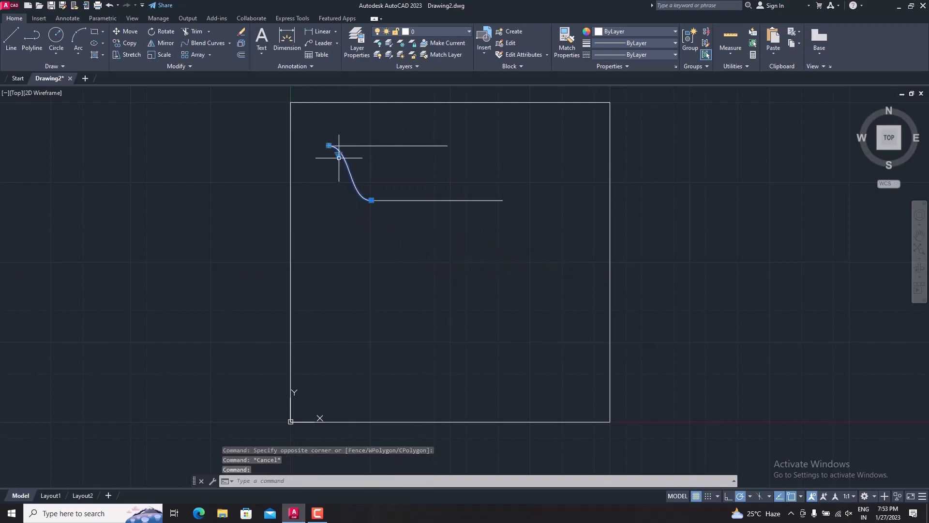
left_click(345, 155)
left_click(343, 158)
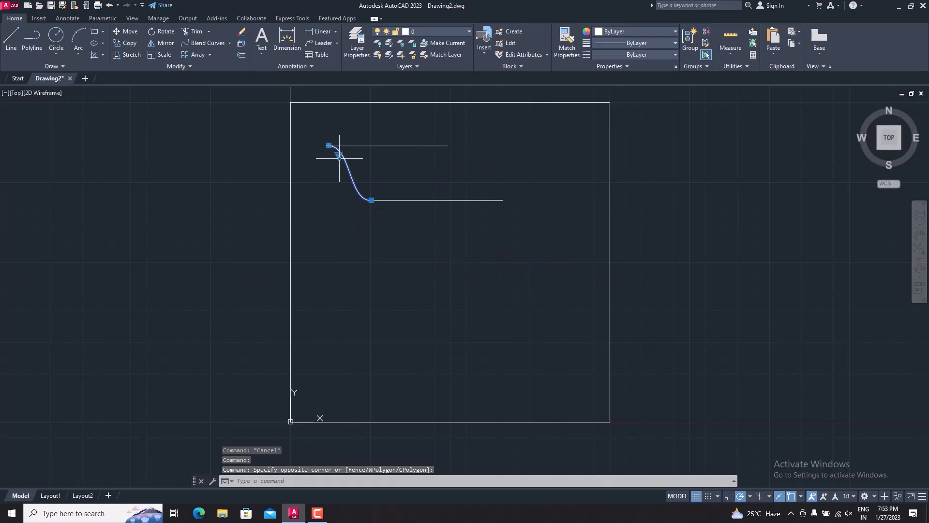
left_click(340, 156)
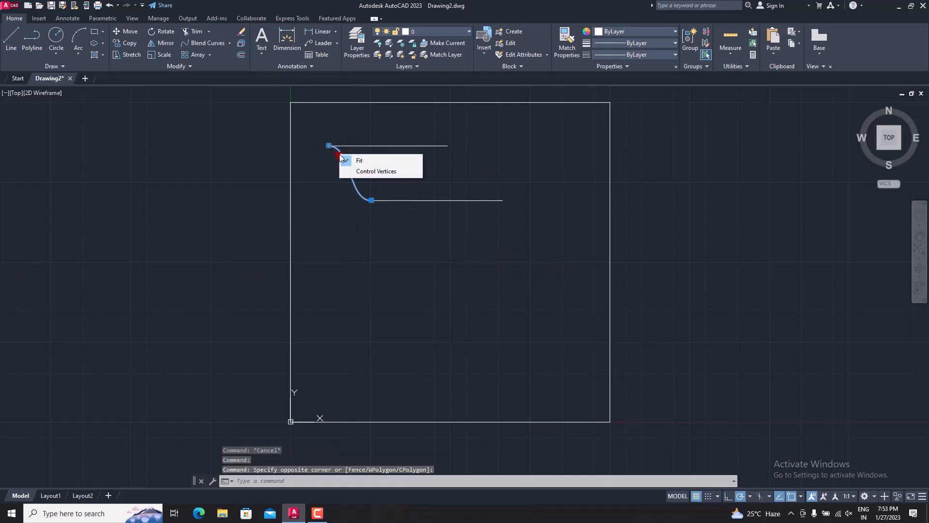
left_click(374, 172)
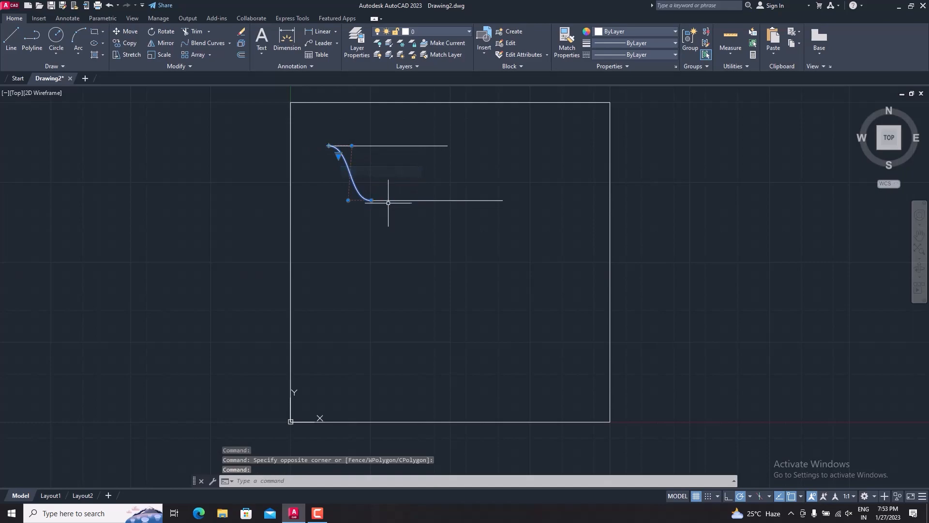
Reshape the blend curve by stretching its upper inner control vertex to the right and its lower inner one to the left.
left_click(351, 145)
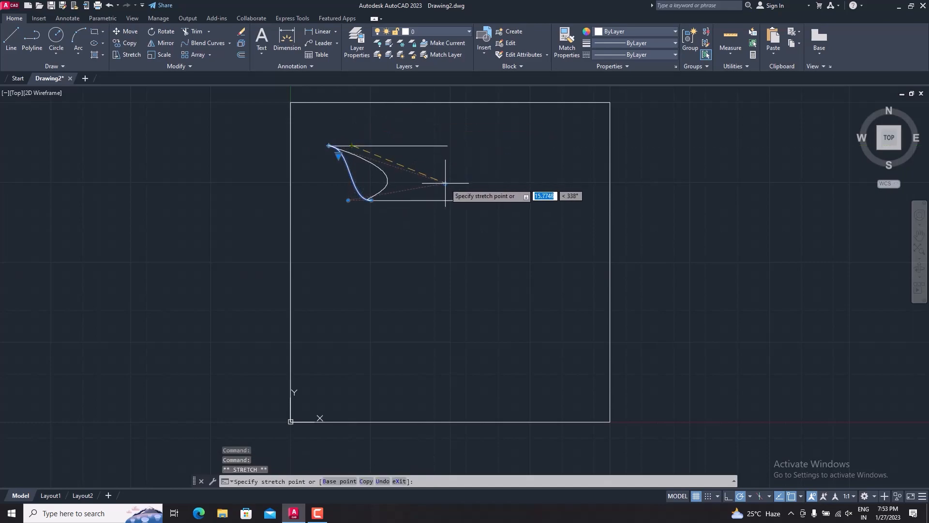
left_click(387, 156)
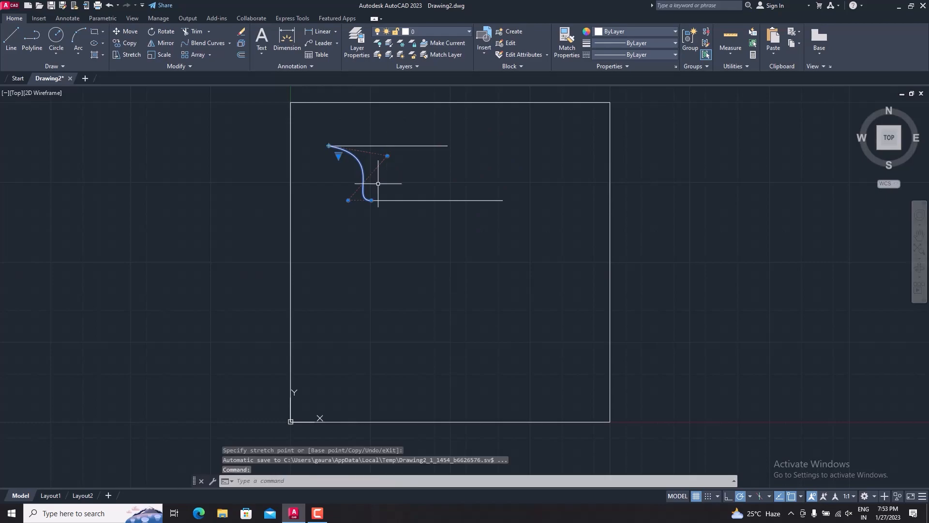
left_click(348, 200)
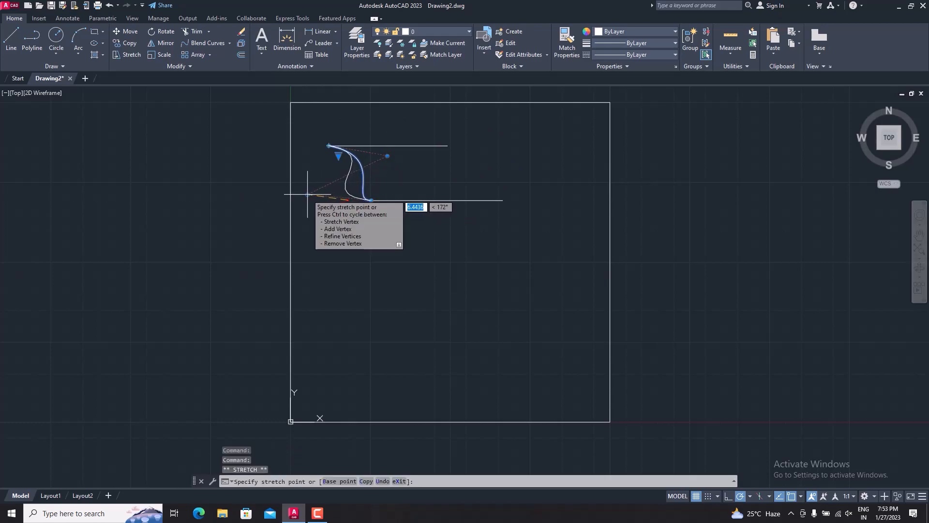
left_click(307, 195)
key("Escape")
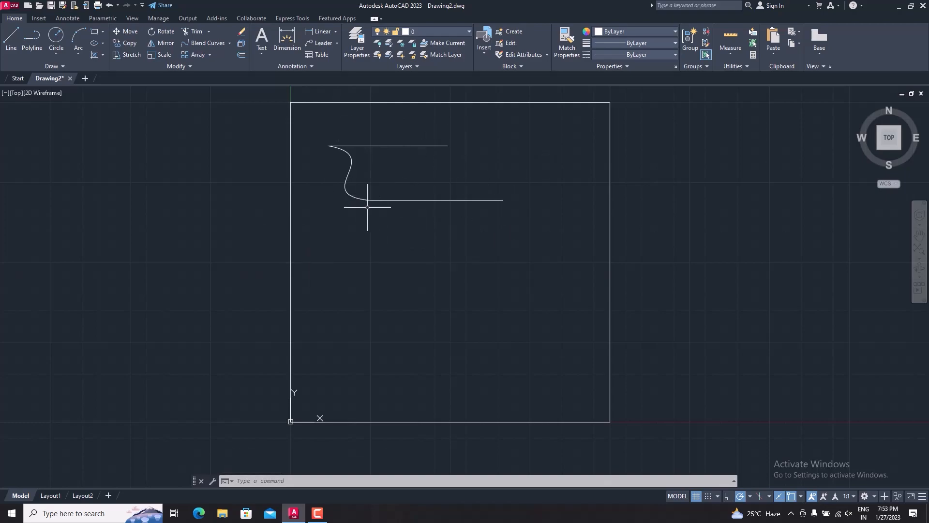
Erase the two horizontal lines and the blend curve, keeping only the large square.
left_click(532, 284)
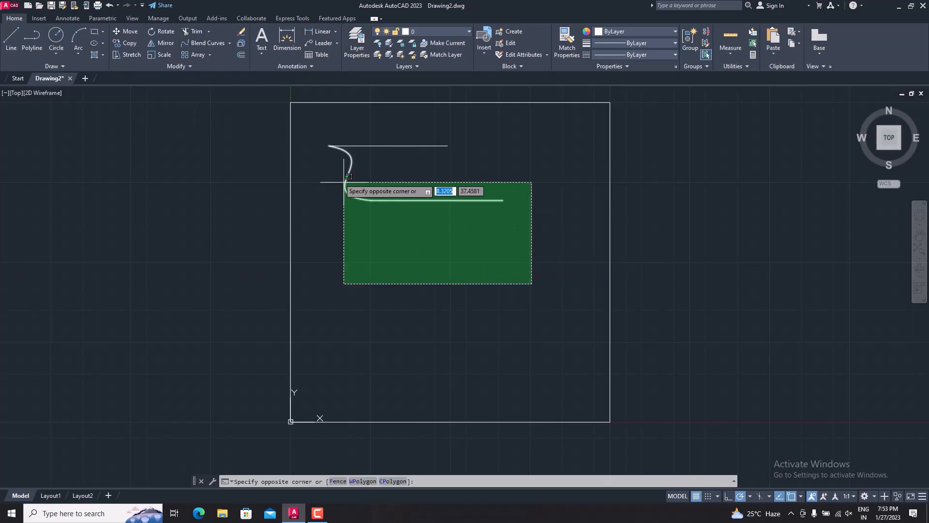
left_click(447, 284)
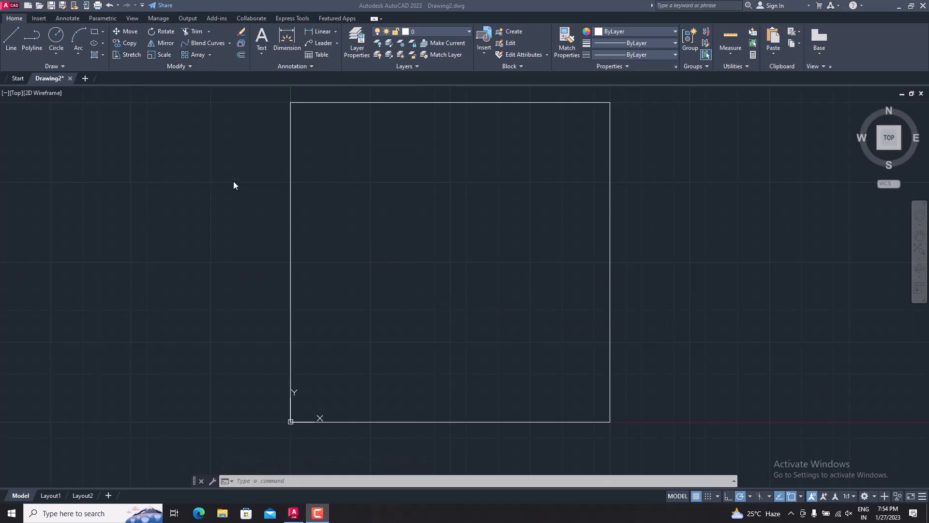
left_click(209, 54)
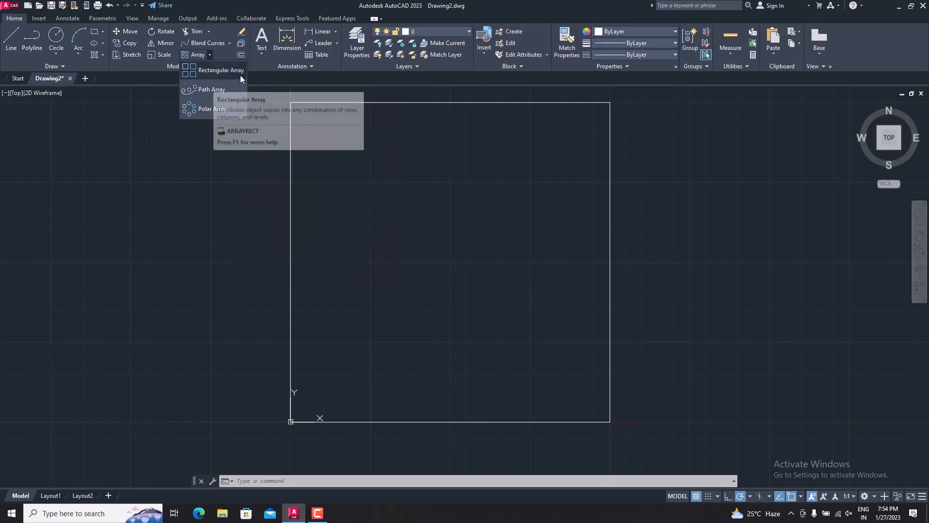
left_click(236, 130)
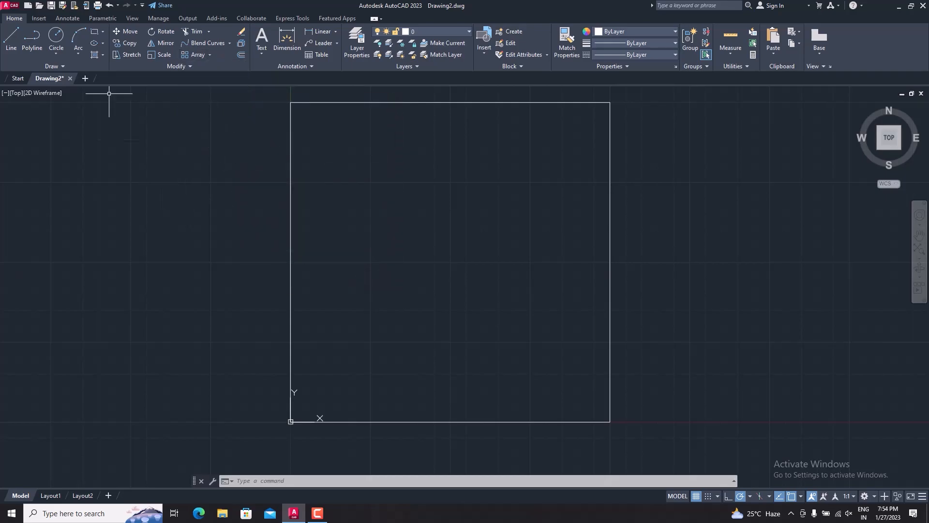
Draw a small circle inside the large square, near its left edge in the upper half.
left_click(57, 36)
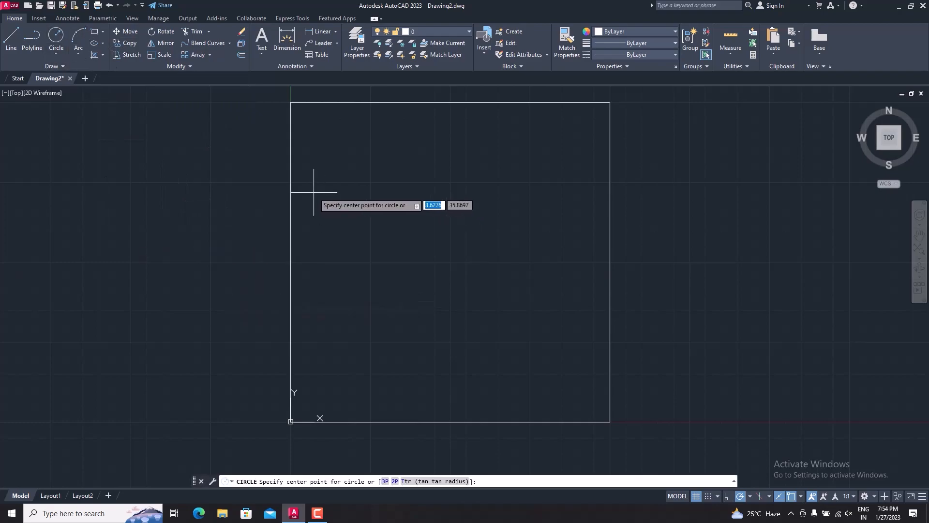
left_click(313, 191)
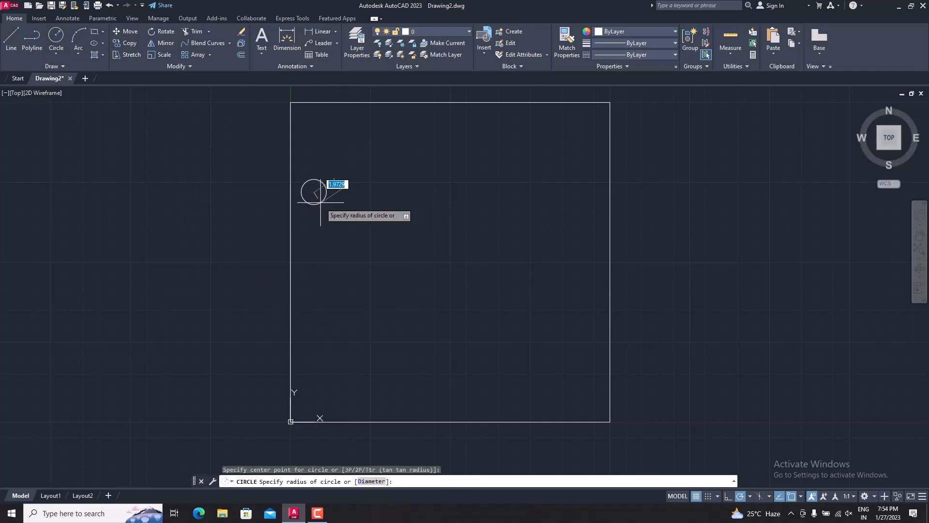
key("Return")
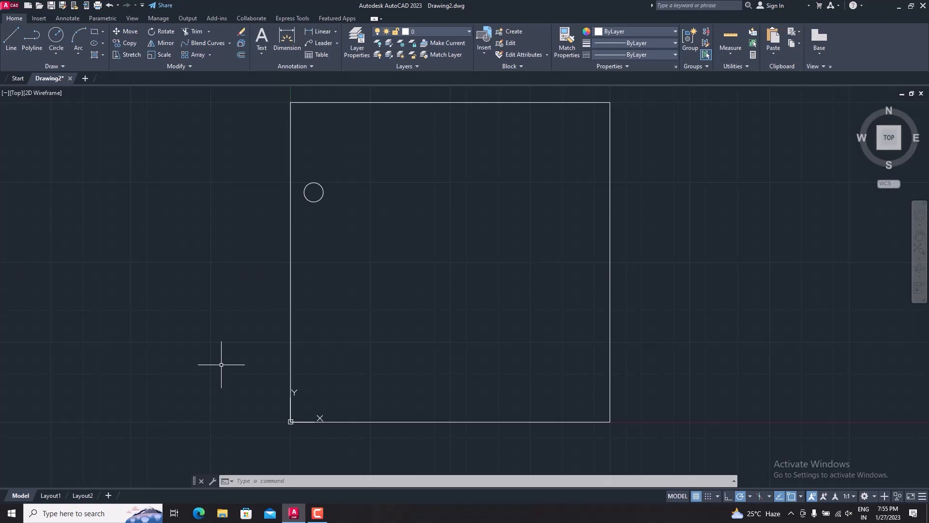
Create a rectangular array of the small circle with 1 row and 10 columns.
left_click(208, 57)
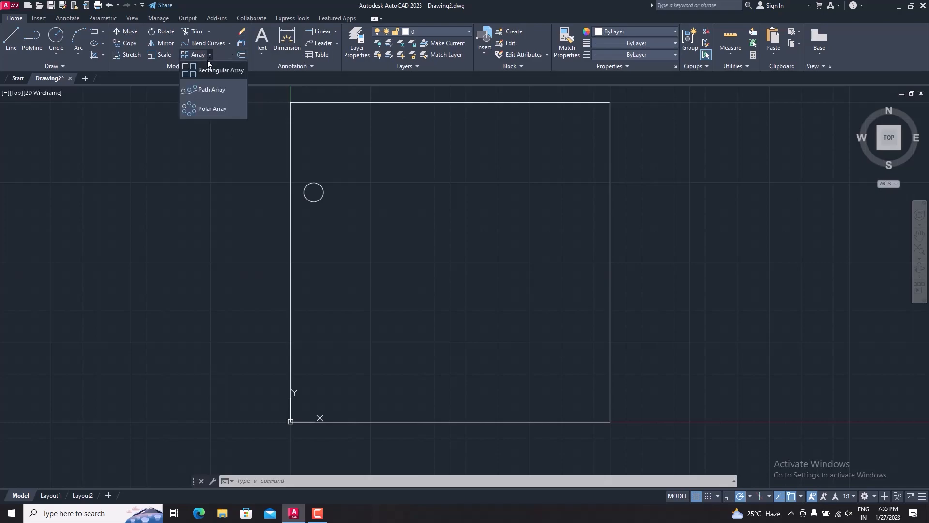
left_click(205, 71)
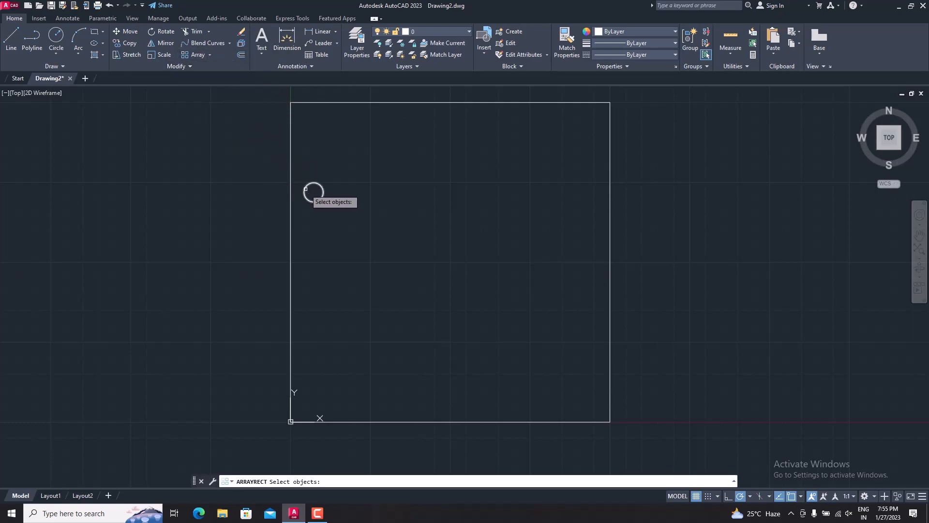
left_click(305, 193)
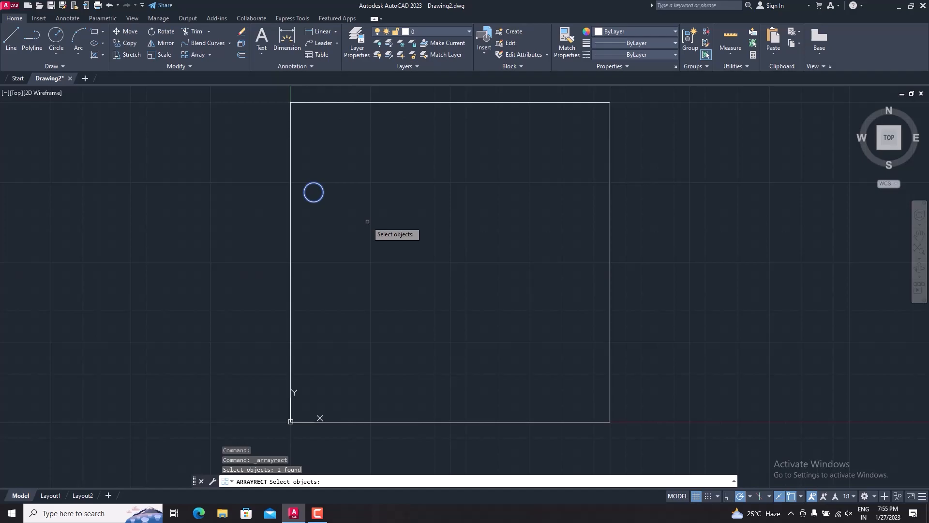
key("Return")
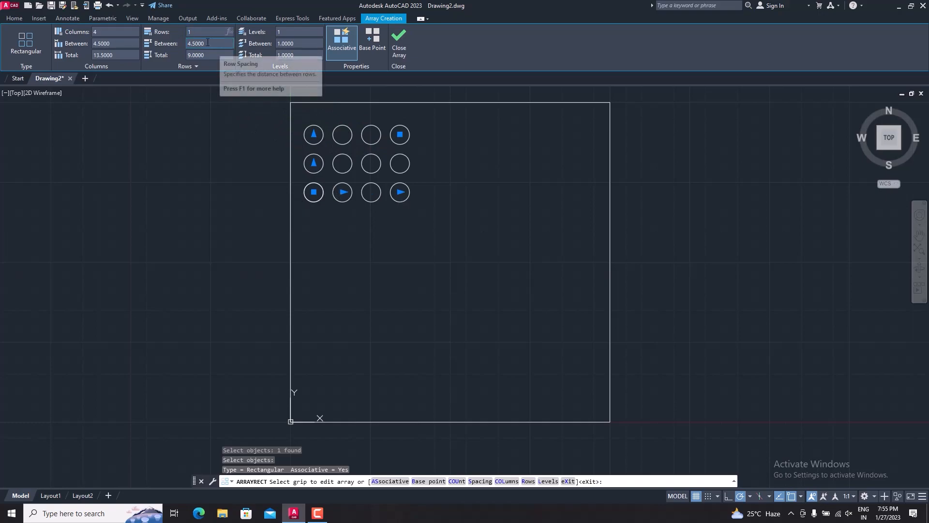
key("Return")
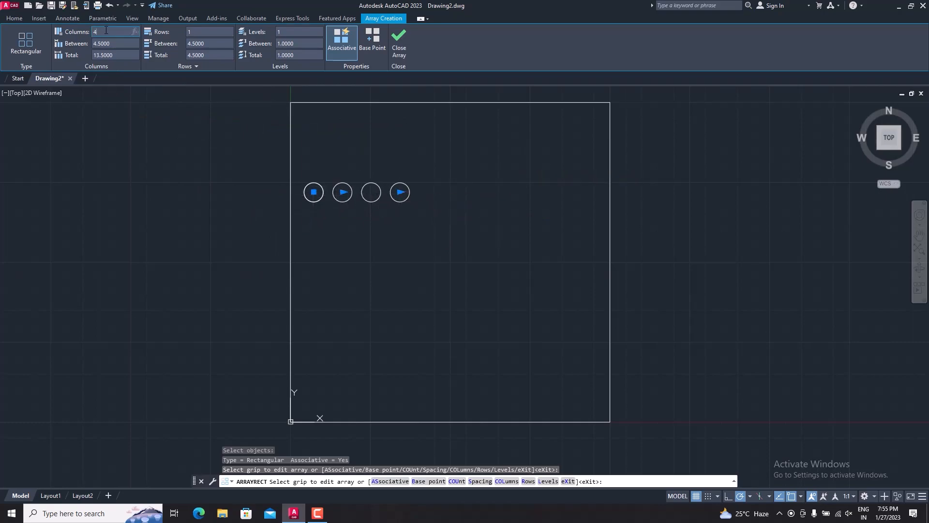
type("10")
key("Return")
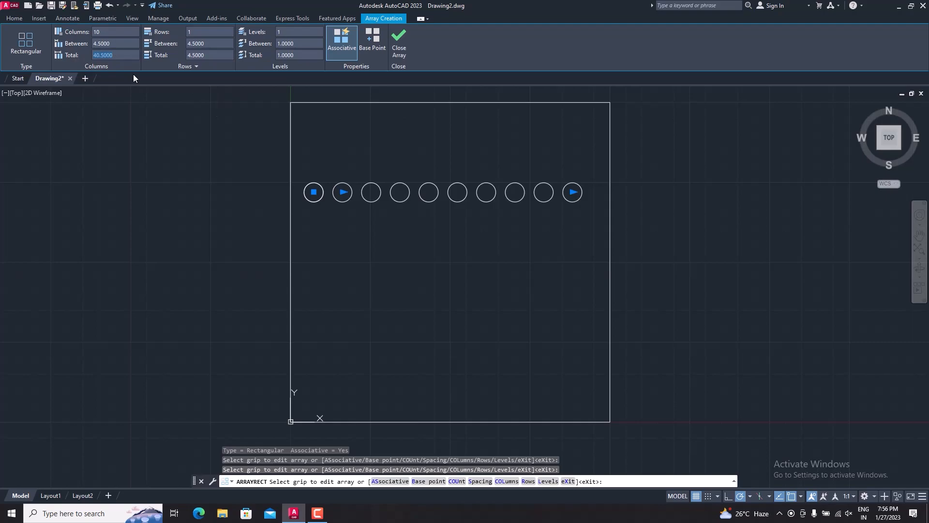
Set the array's total column distance to 40, and replace it with a spacing of 4 between columns.
type("40")
key("Return")
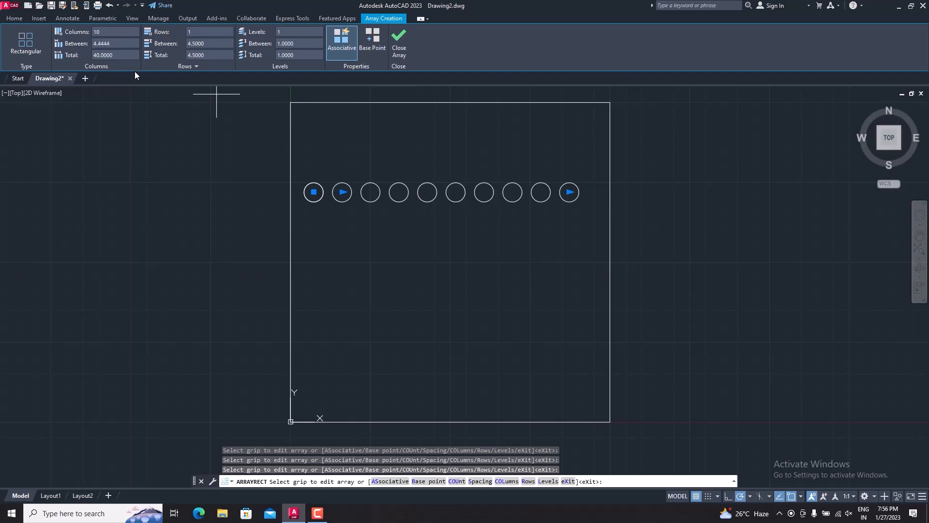
left_click(115, 45)
type("4")
key("Return")
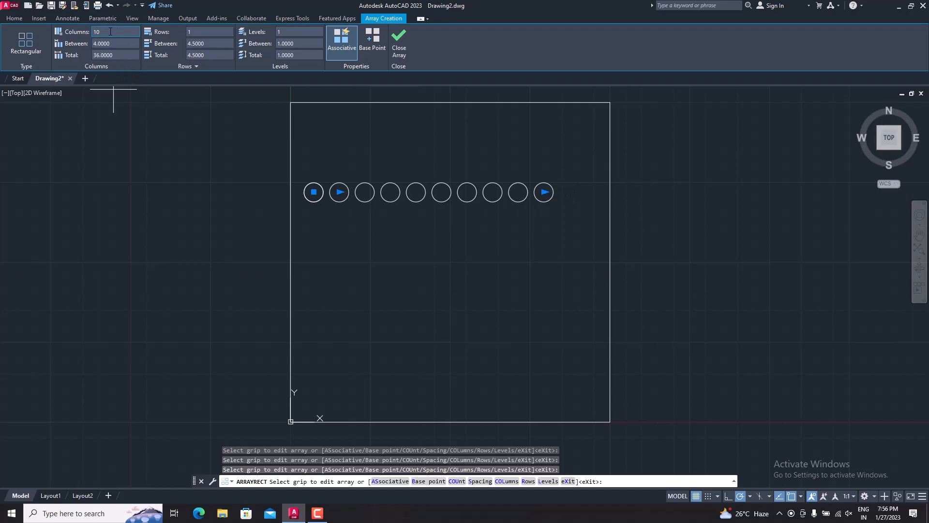
Set the number of columns in the circle array to 11.
left_click(93, 31)
type("11")
key("Return")
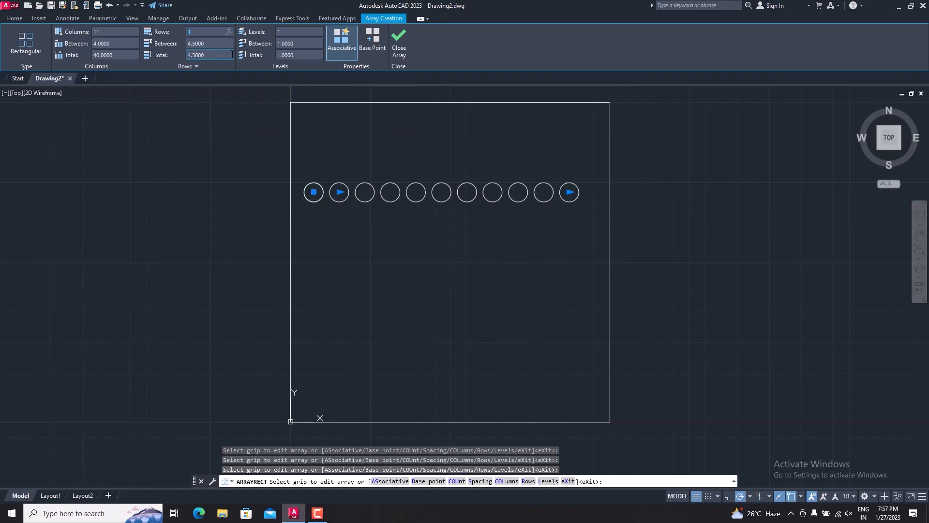
Give the array 3 rows over a total row distance of 5, and raise the row count to 4.
key("Return")
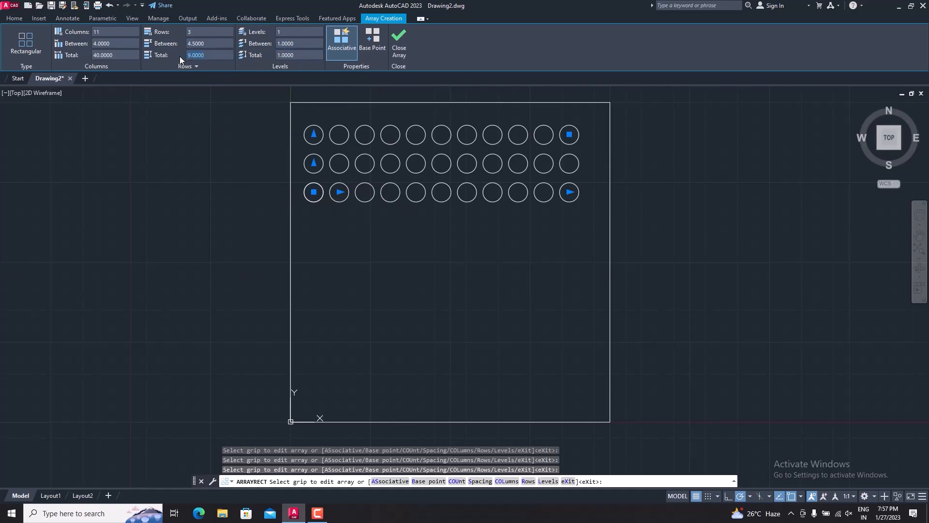
key("Return")
left_click(187, 30)
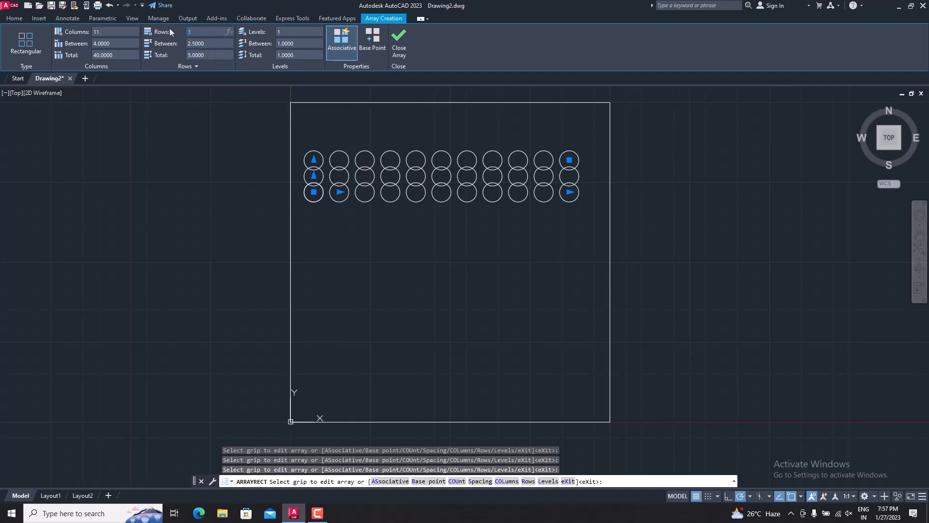
type("4")
key("Return")
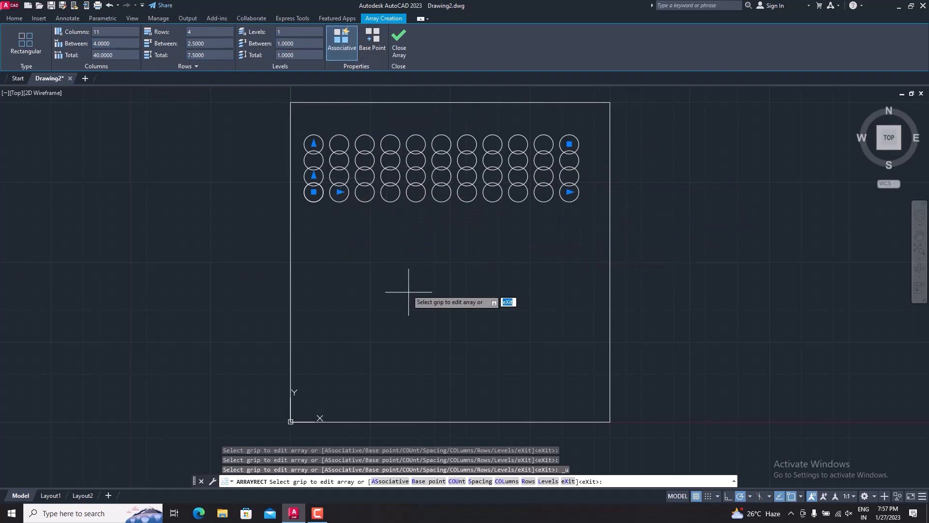
Exit the array command and undo the rectangular array of the circle.
key("Escape")
key("ctrl+z")
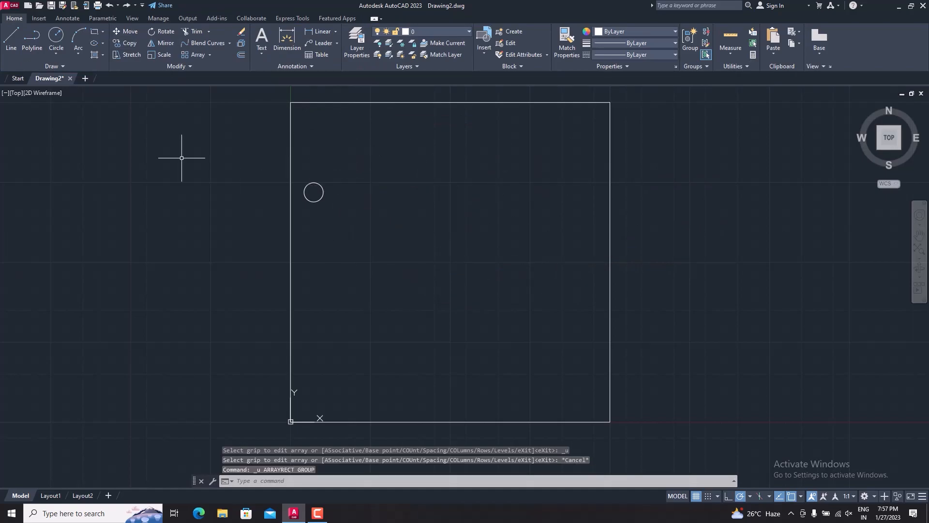
Draw a three-point arc from just below the small circle, curving down towards the square's lower-right corner.
left_click(209, 54)
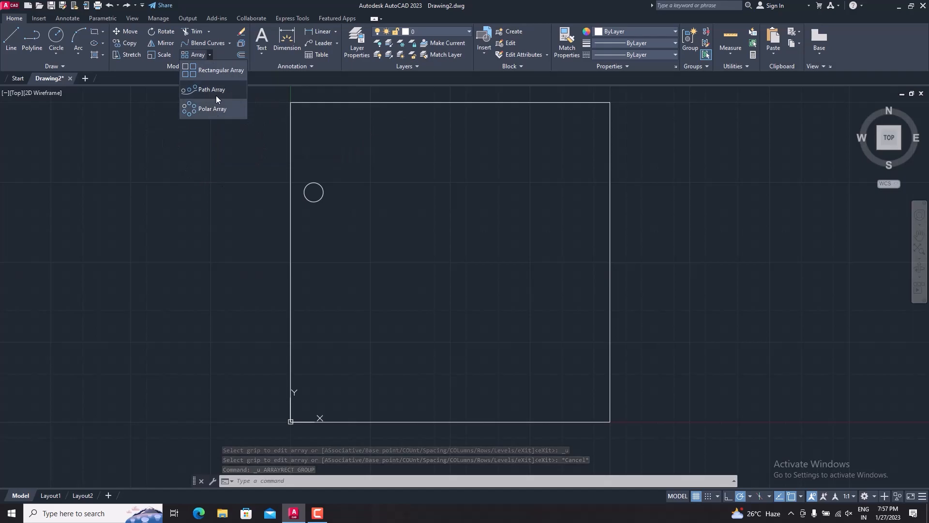
left_click(153, 132)
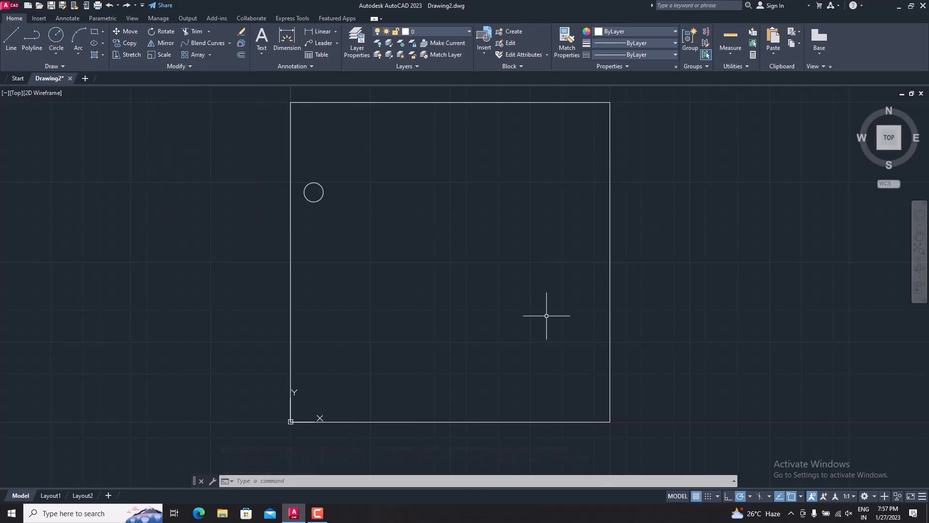
left_click(77, 39)
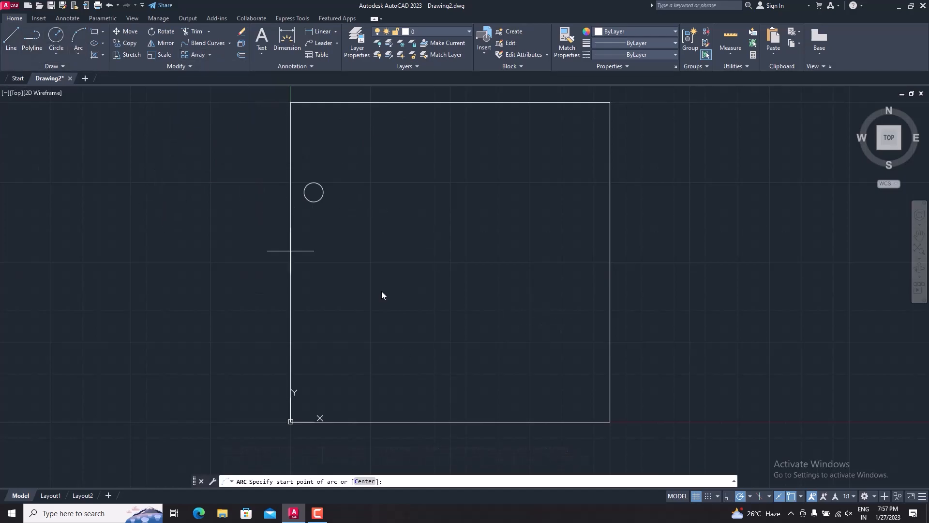
left_click(314, 202)
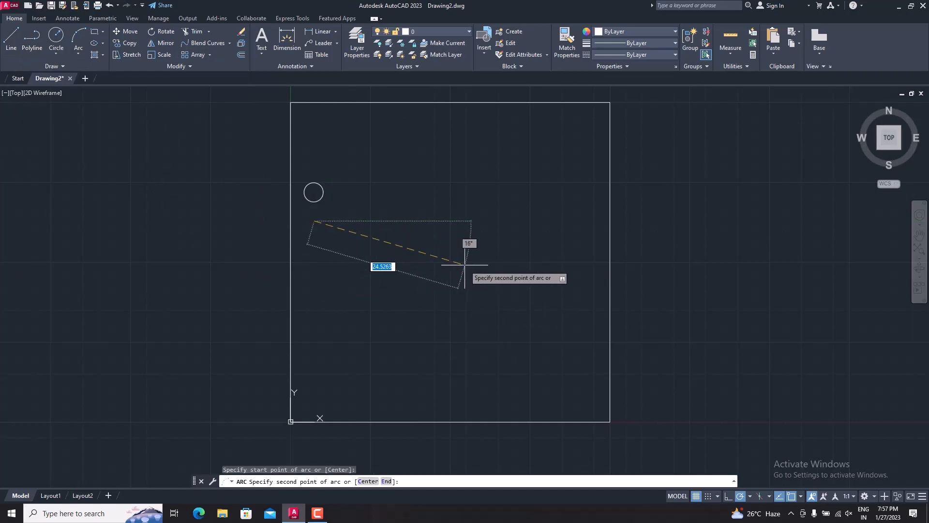
left_click(424, 248)
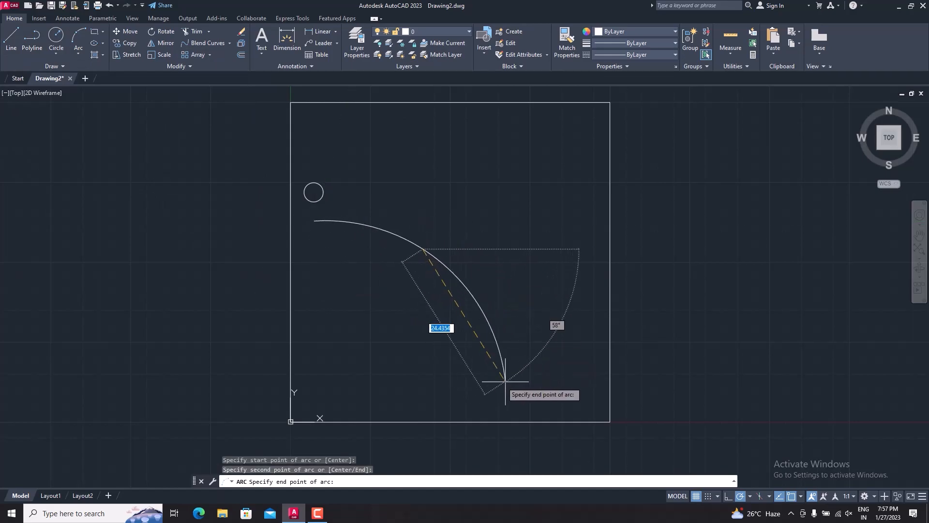
left_click(552, 368)
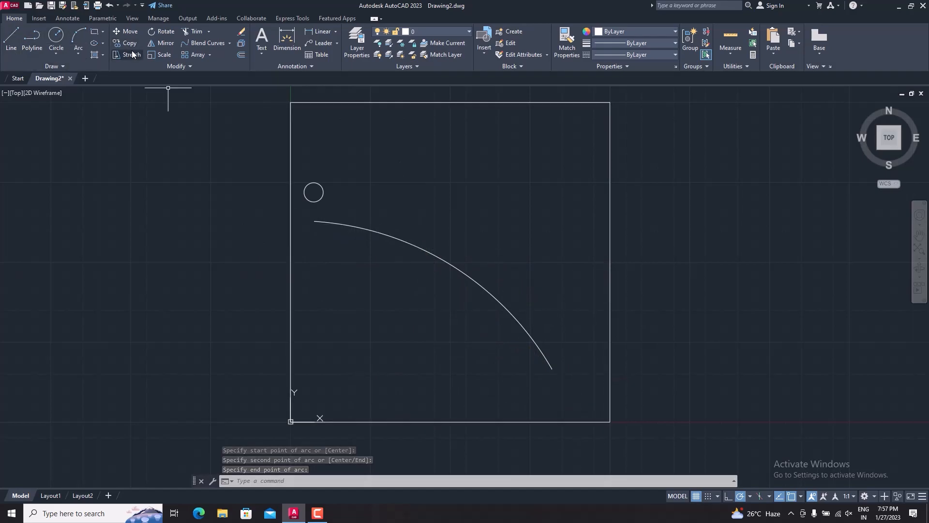
Create a path array of the small circle along the arc.
left_click(209, 54)
left_click(209, 89)
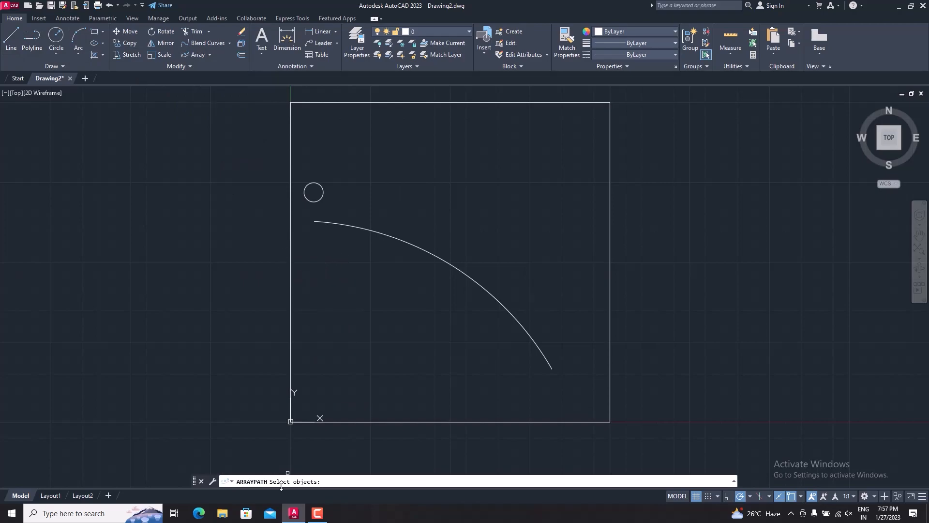
left_click(314, 183)
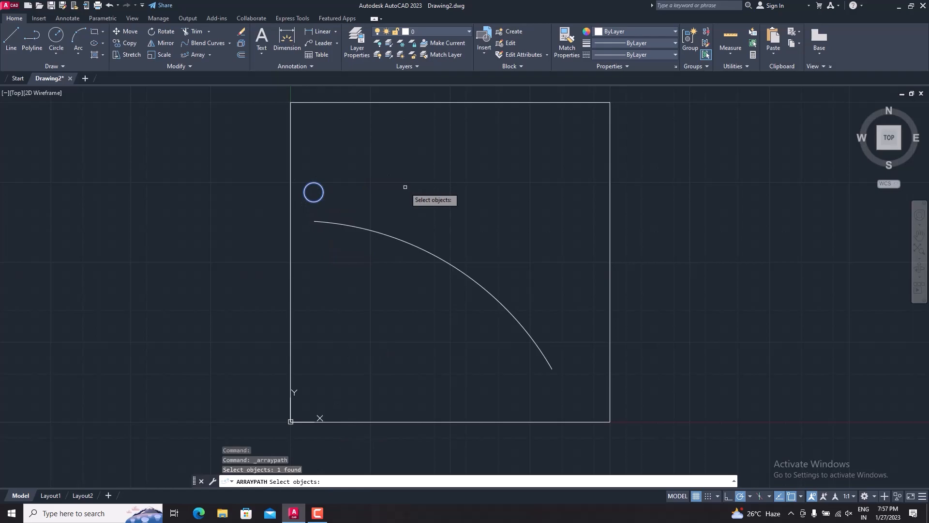
key("Return")
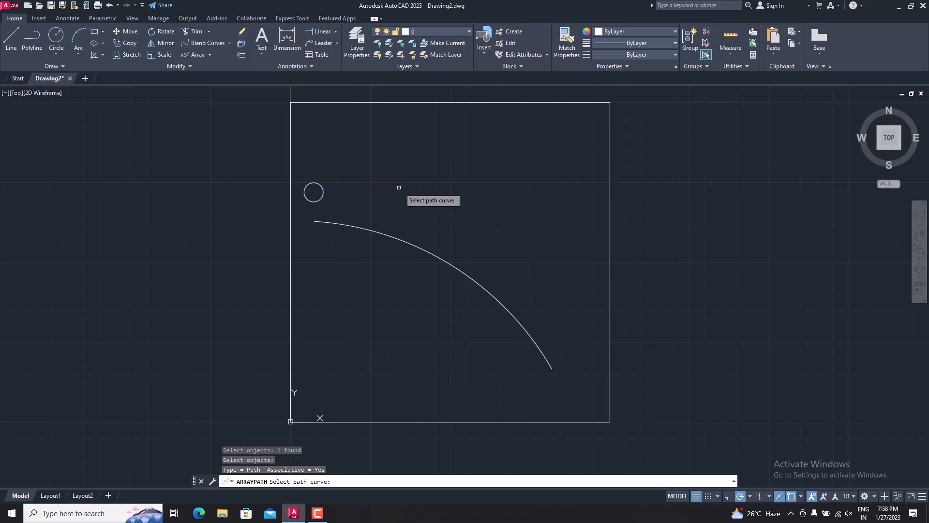
left_click(373, 229)
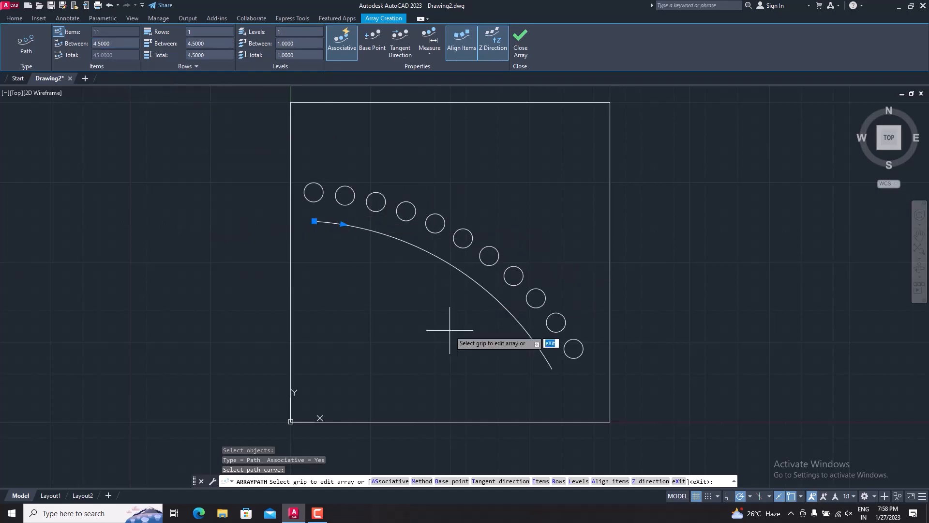
Set the distance between the path array's items to 10.
left_click(125, 44)
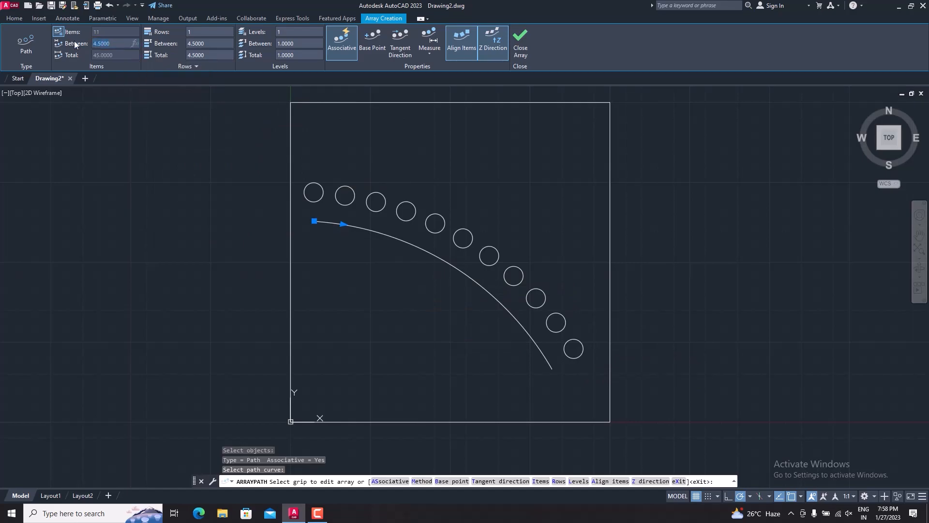
type("32")
key("Return")
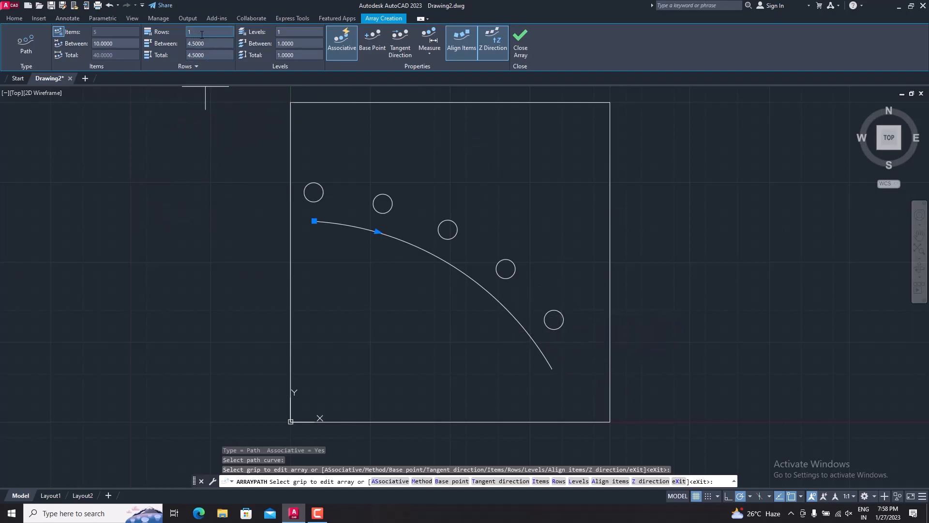
Give the path array 3 rows with a spacing of 5 between rows.
type("3")
key("Return")
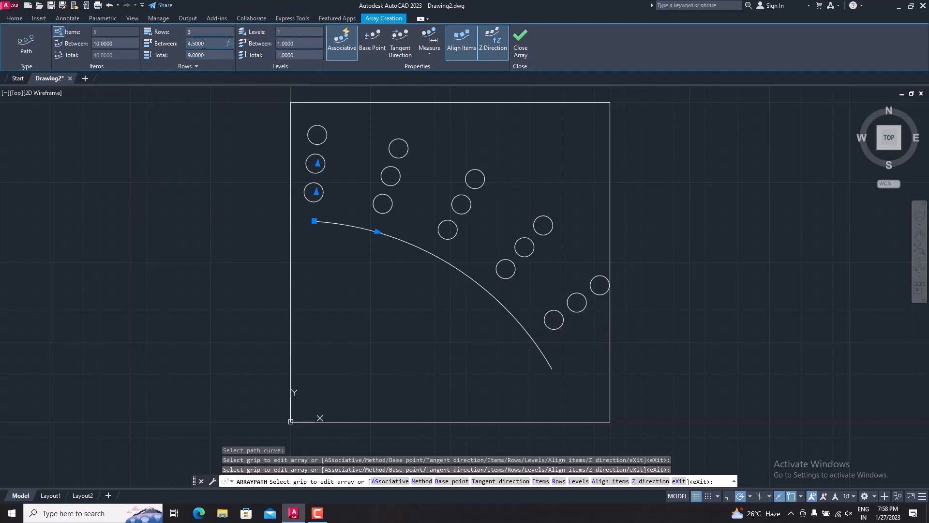
type("5")
key("Return")
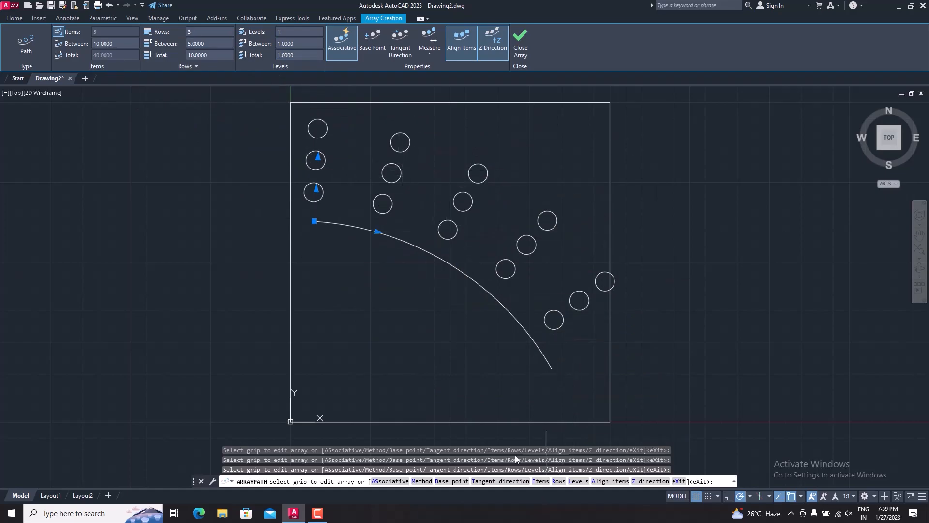
Exit the array command and undo both the path array and the arc.
key("Escape")
key("ctrl+z")
key("ctrl+z")
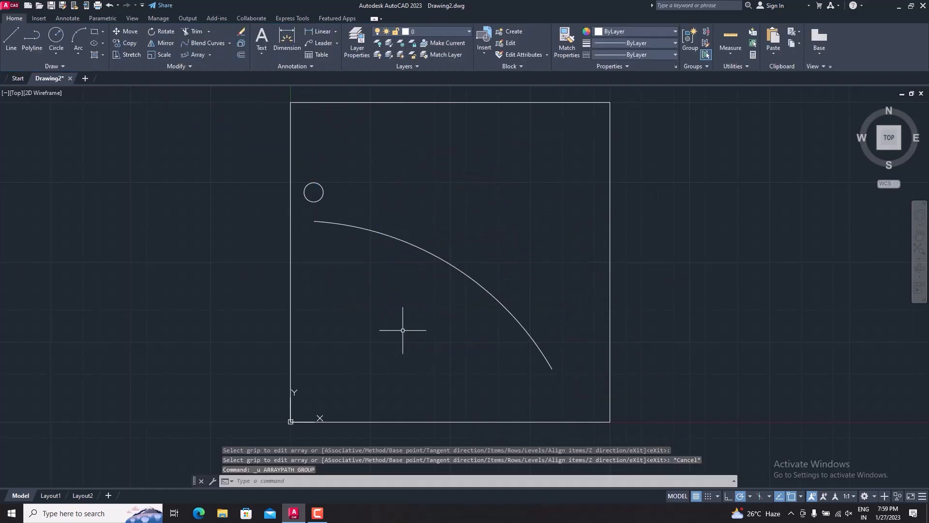
Erase the remaining small circle from inside the square.
left_click(210, 54)
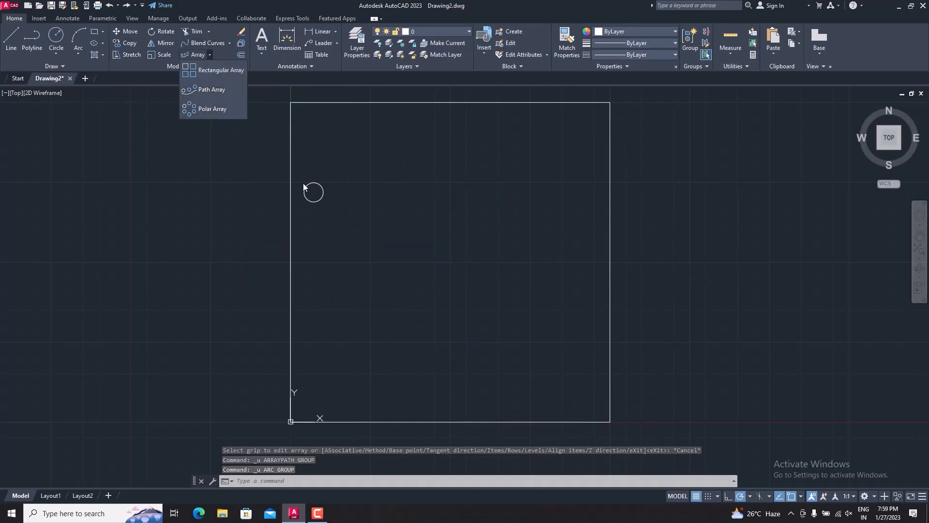
left_click(324, 190)
left_click(318, 182)
key("Delete")
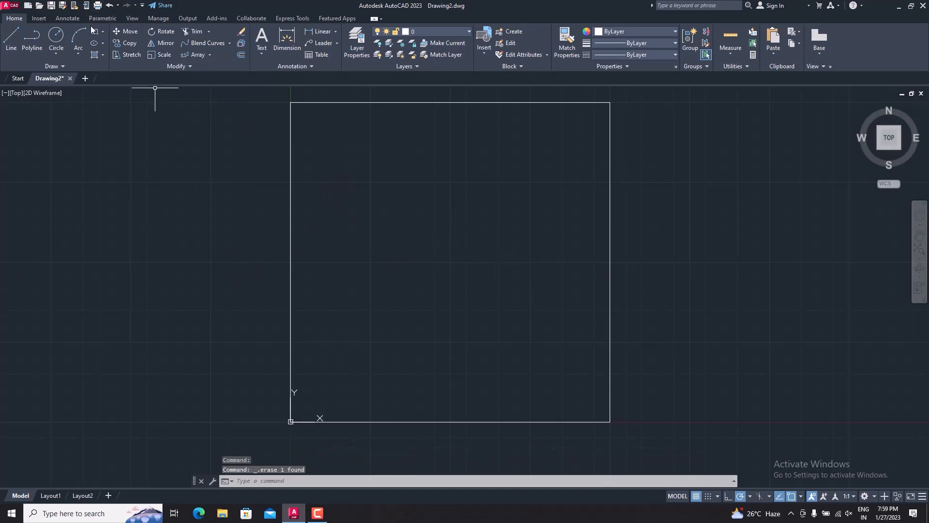
Draw a circle of radius 15 near the middle of the square.
left_click(56, 35)
left_click(447, 249)
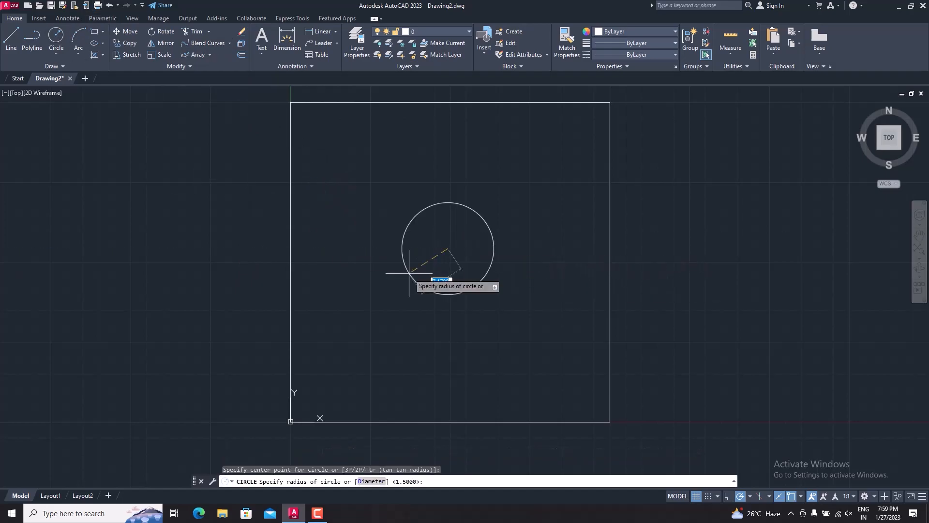
type("15")
key("Return")
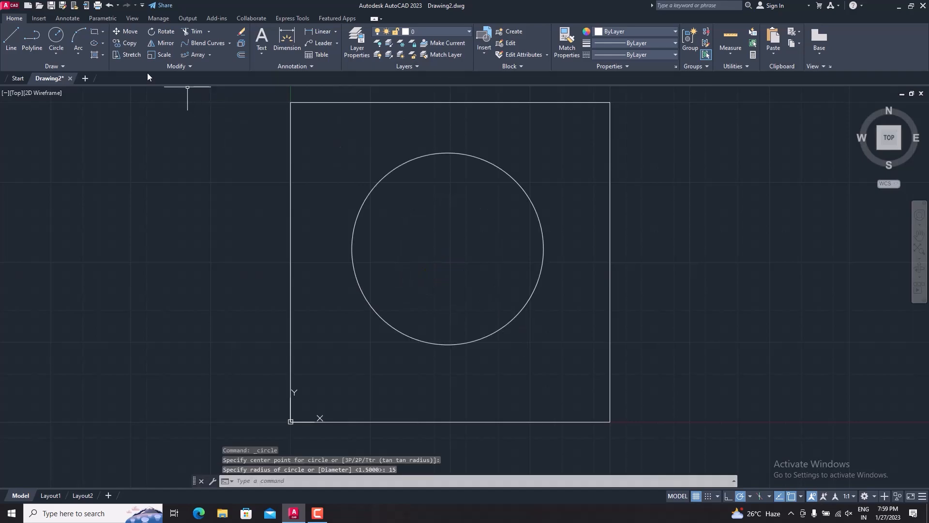
Draw a circle of radius 1.5 inside the large circle, directly above its centre and close to its upper edge.
left_click(56, 36)
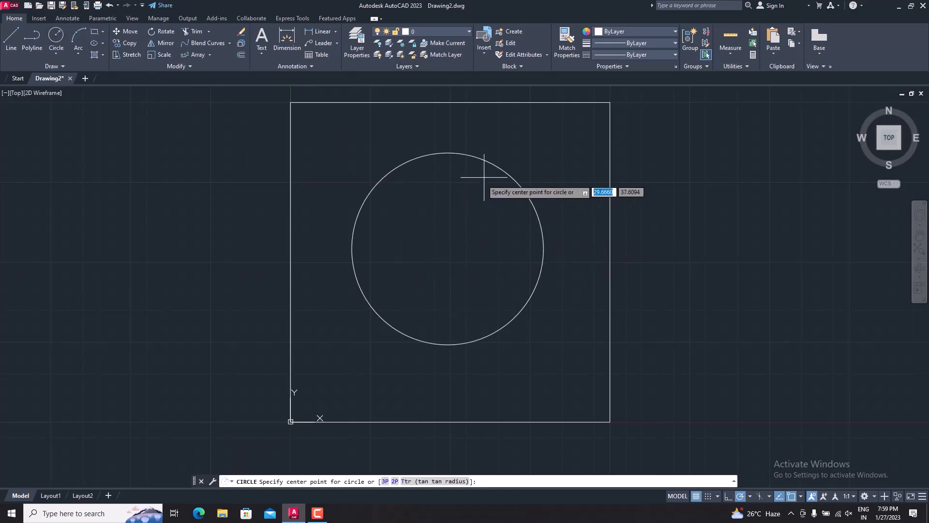
left_click(447, 175)
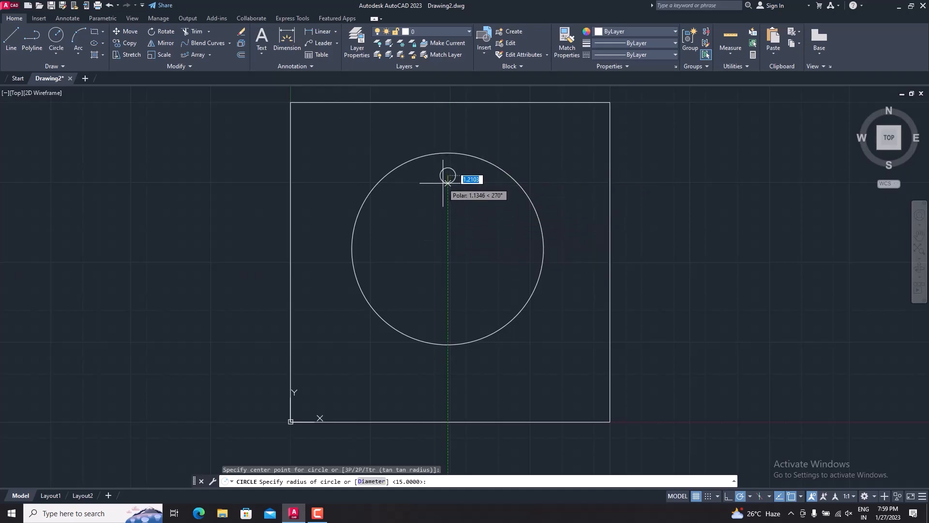
type("1.5")
key("Return")
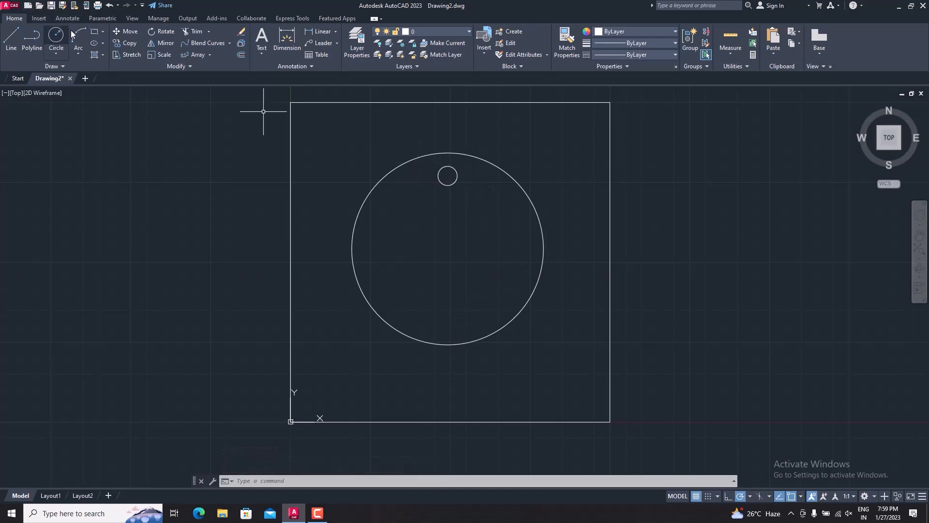
Draw a circle concentric with the large one, passing through the small circle's centre.
left_click(59, 42)
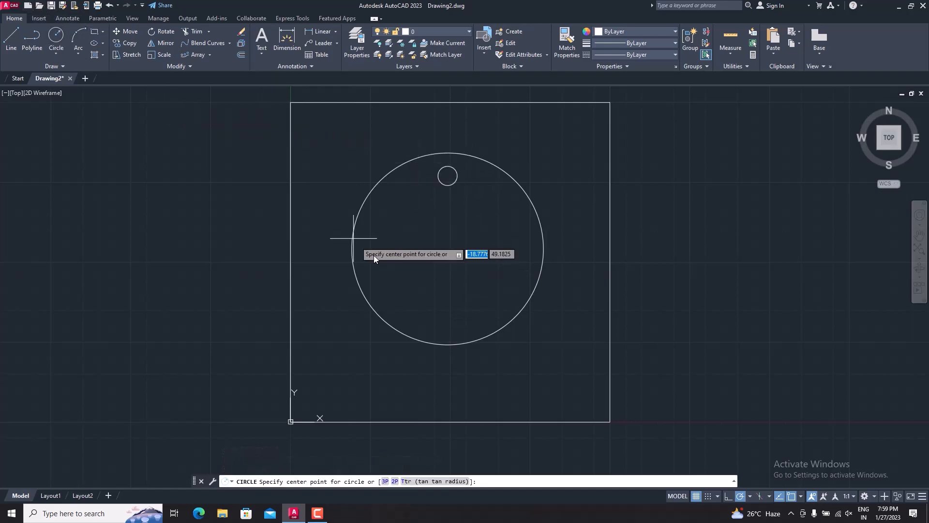
left_click(448, 249)
left_click(447, 175)
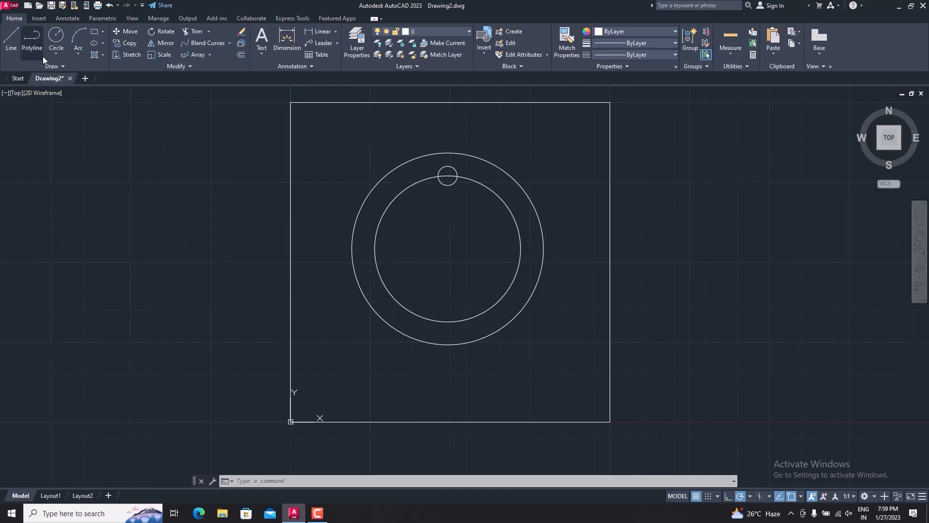
Create a polar array of the small circle around the centre of the large circle.
left_click(210, 54)
left_click(200, 111)
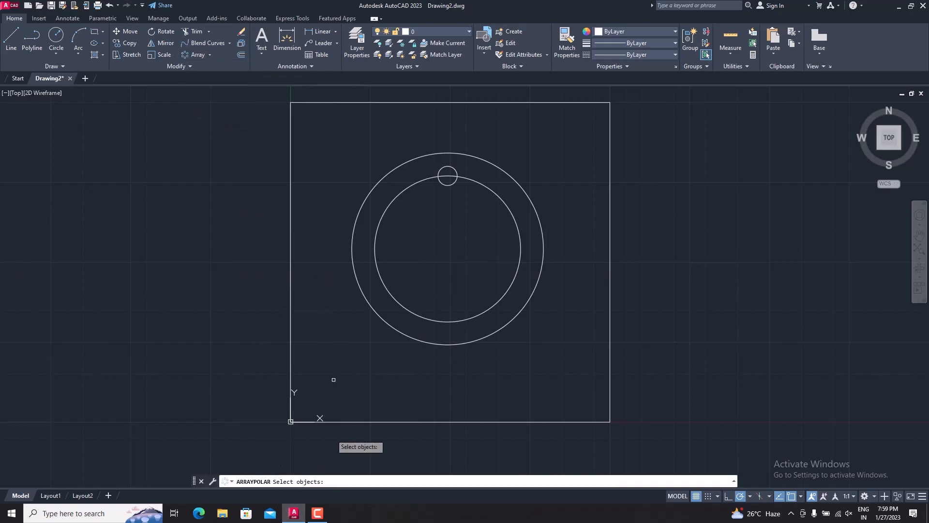
left_click(446, 167)
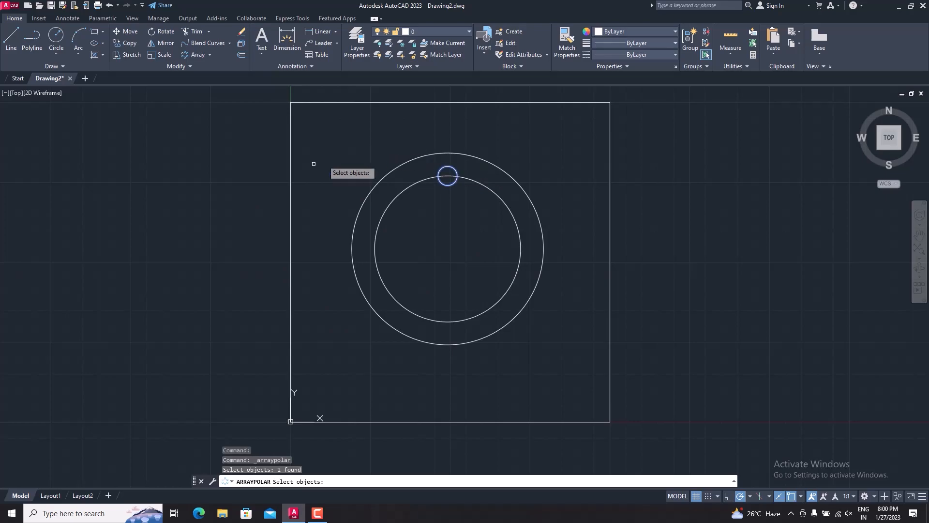
key("Return")
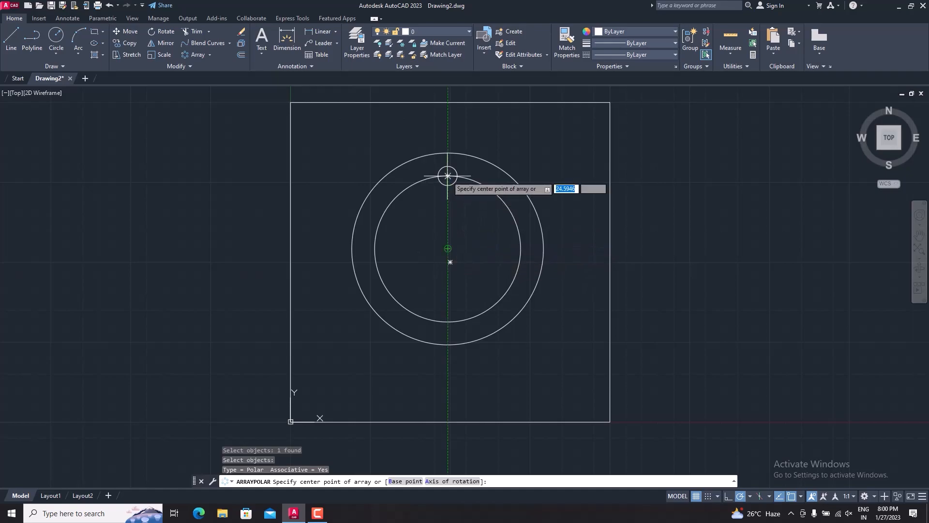
left_click(448, 248)
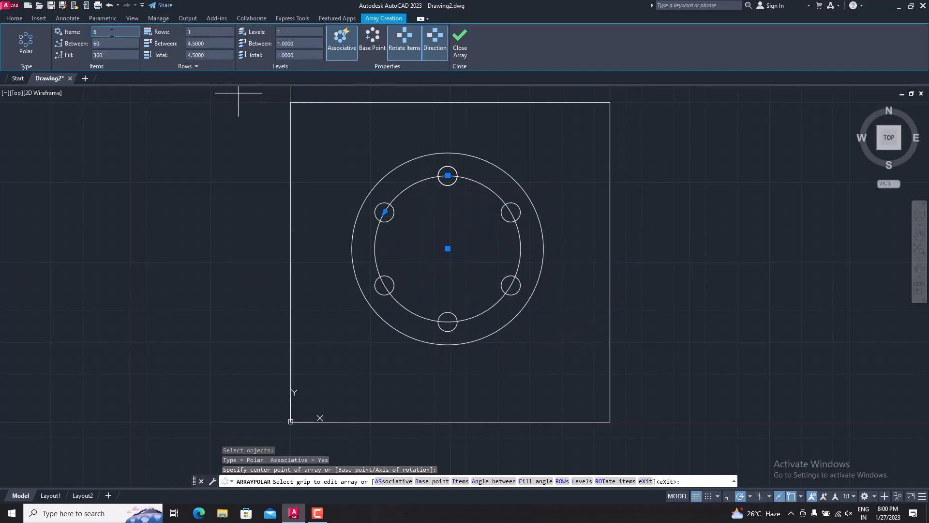
Set the polar array to 7 items, and try an angle of 70 between items.
left_click(94, 32)
left_click(108, 31)
key("Return")
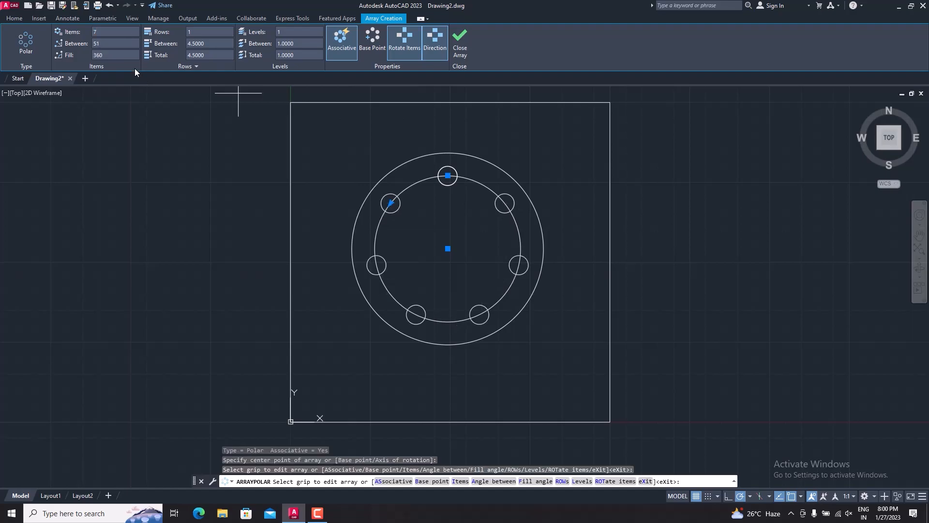
left_click(103, 44)
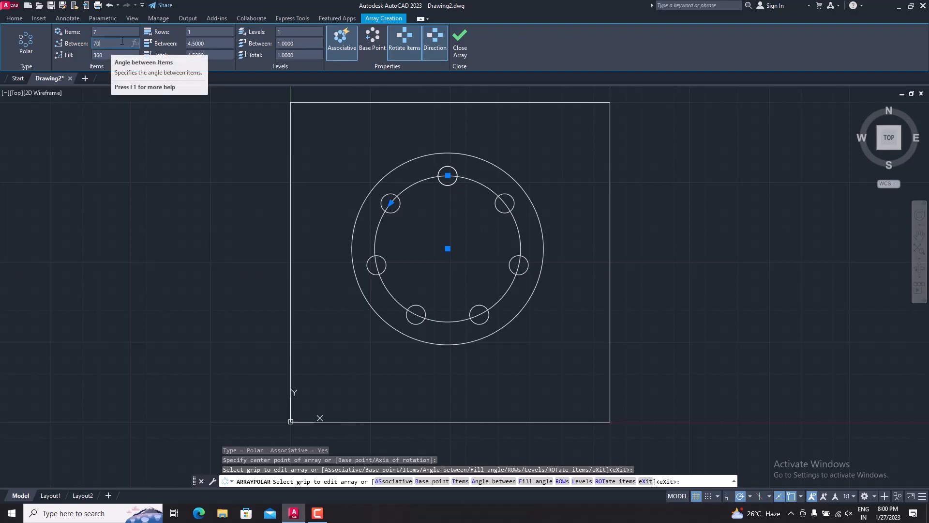
key("Return")
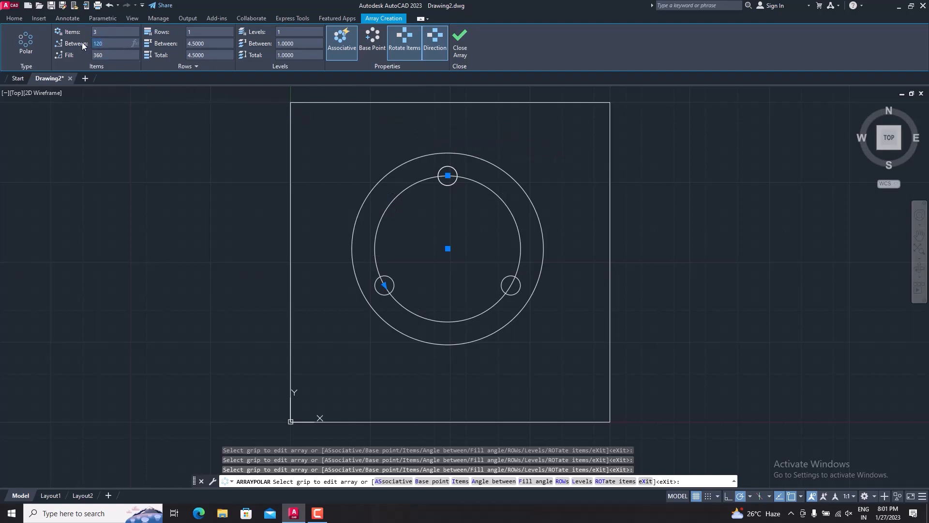
Set the angle between the polar array's items to 70, and try a fill angle of 365.
type("70")
key("Return")
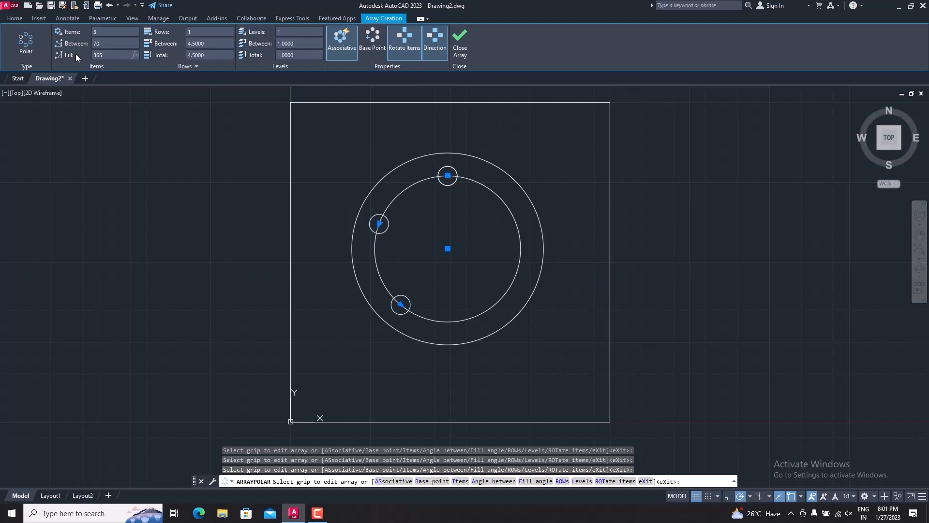
key("Return")
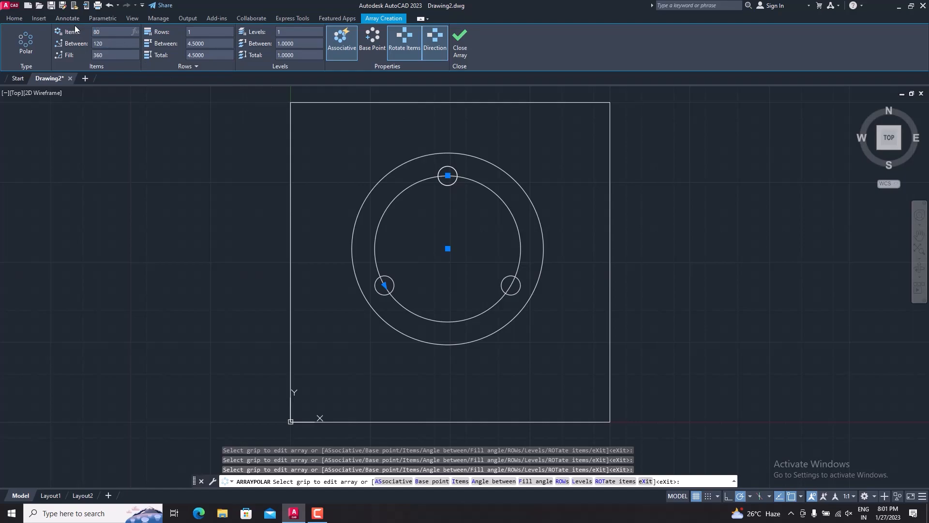
Give the polar array 8 items and 3 rows.
type("8")
key("Return")
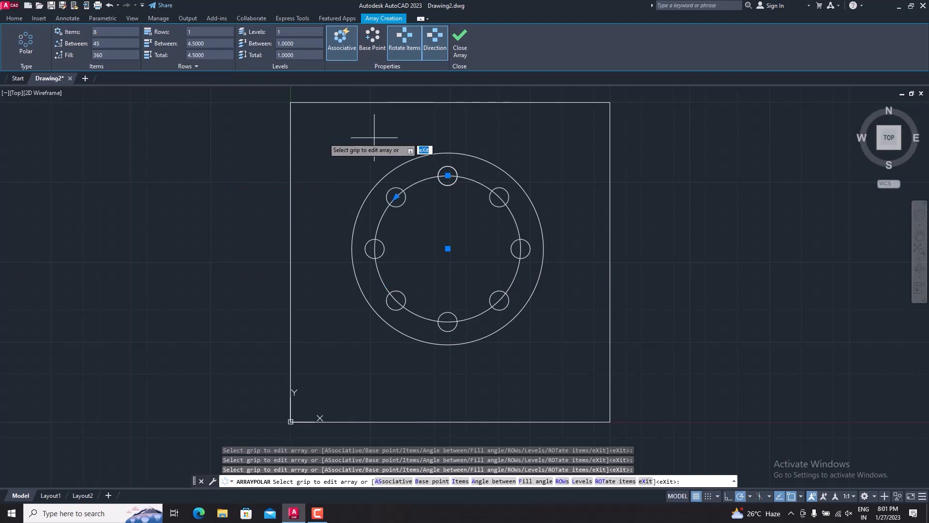
left_click(188, 35)
type("3")
key("Return")
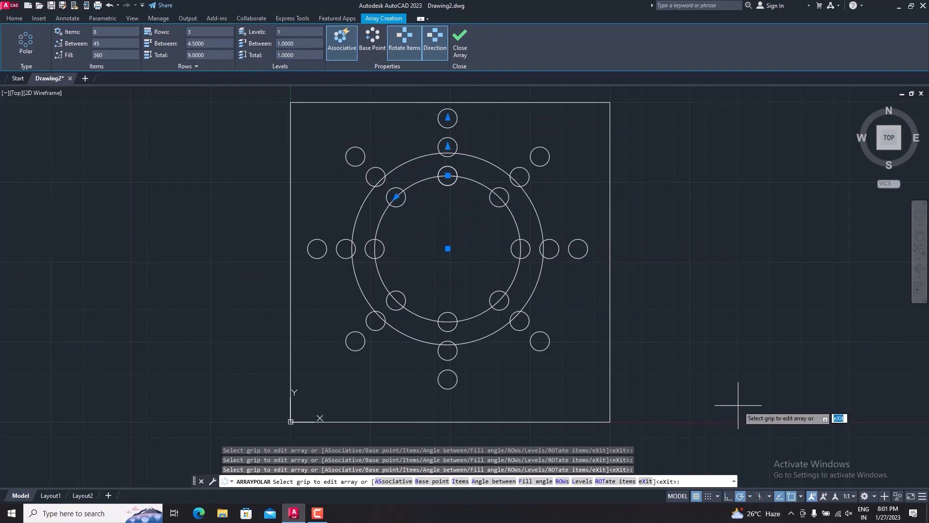
Exit the polar array command.
key("Escape")
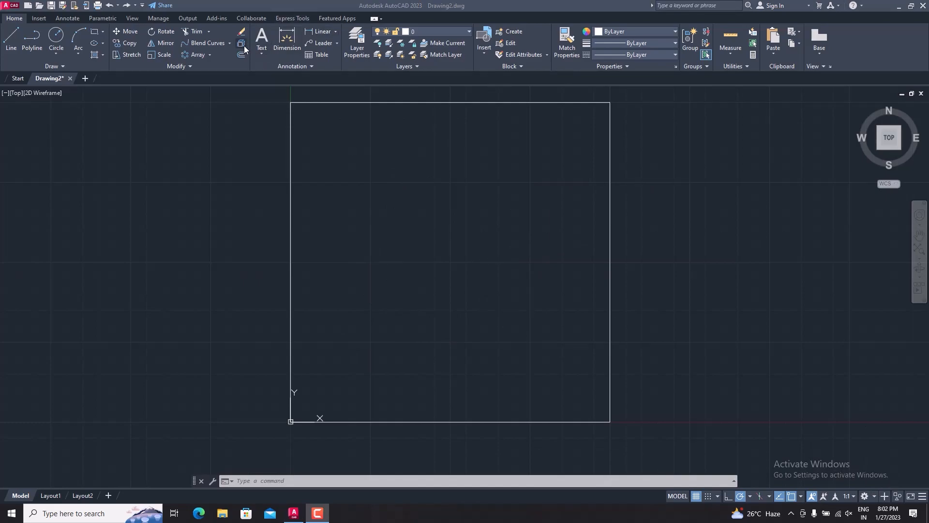
left_click(233, 152)
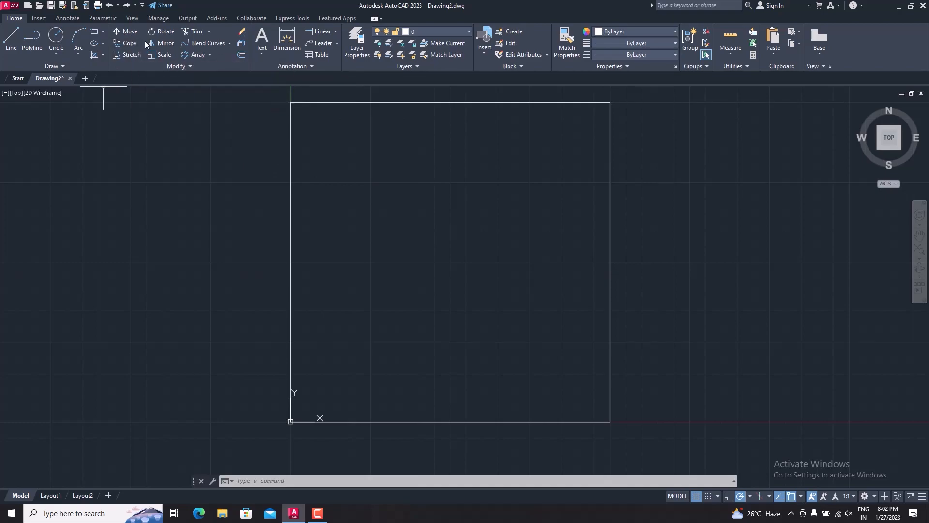
Draw a circle with a radius of about 9.74 near the middle of the square, and delete it.
left_click(58, 40)
left_click(446, 225)
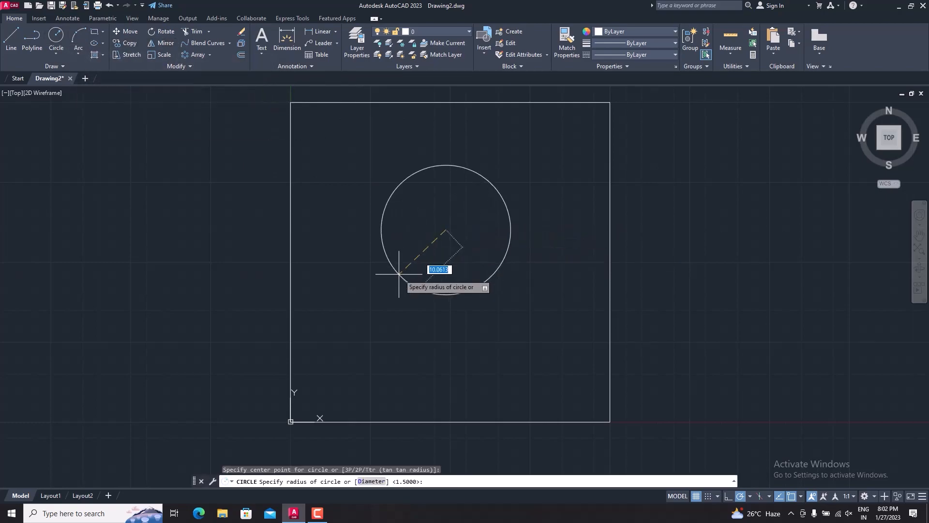
left_click(394, 267)
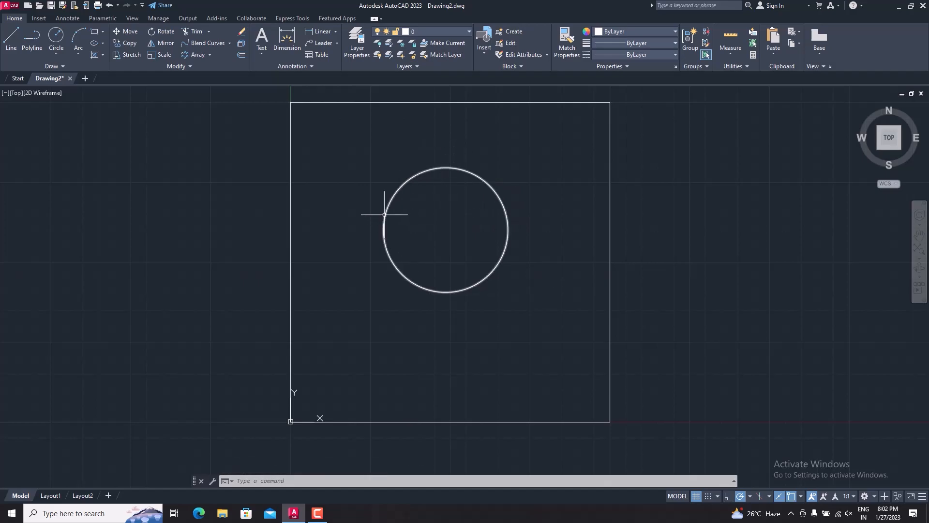
left_click(469, 141)
left_click(432, 190)
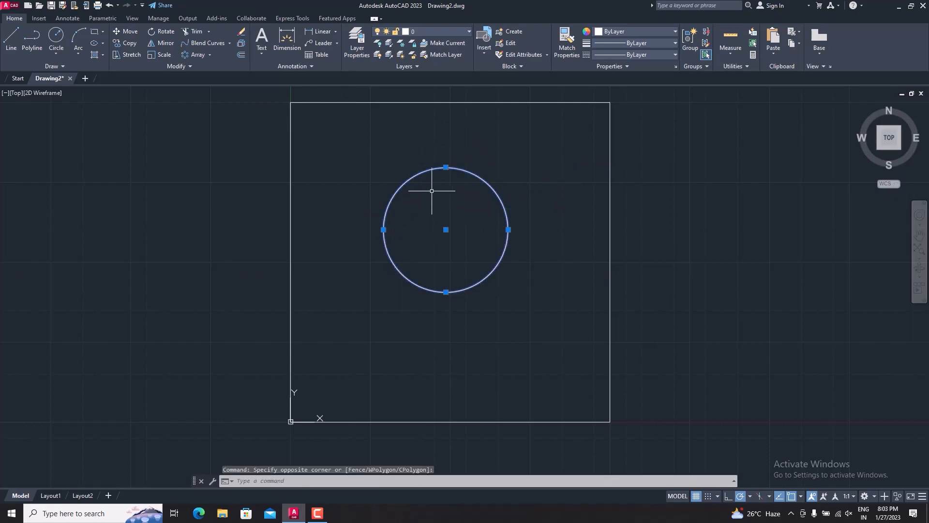
key("Delete")
Draw a circle with a radius of 15 near the middle of the square.
left_click(57, 36)
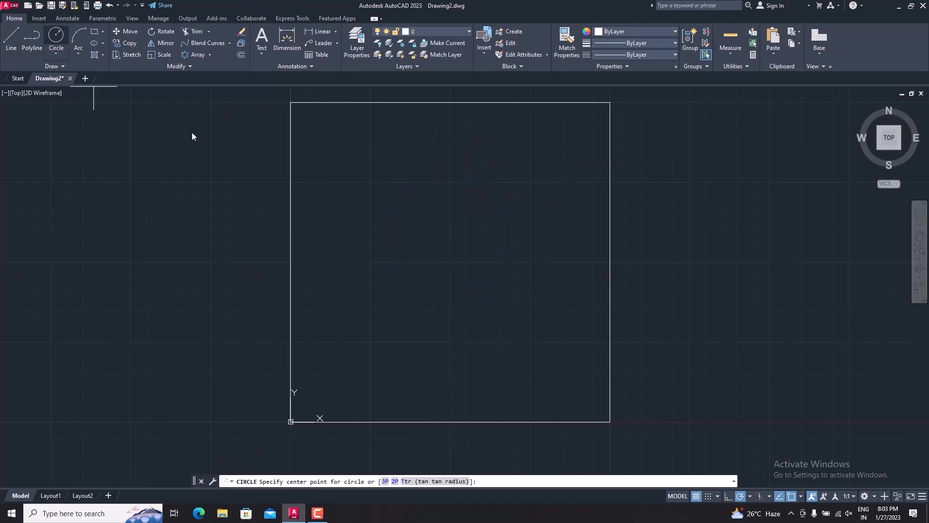
left_click(461, 257)
type("15")
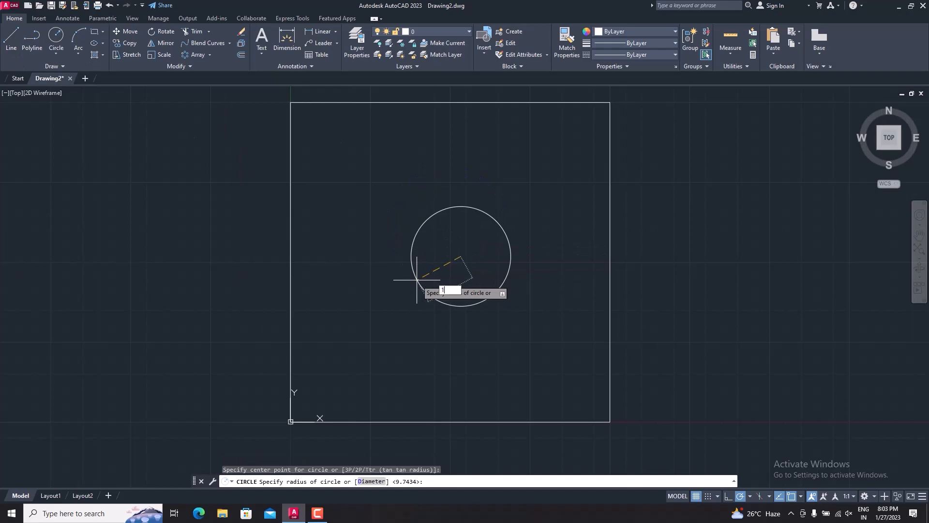
key("Return")
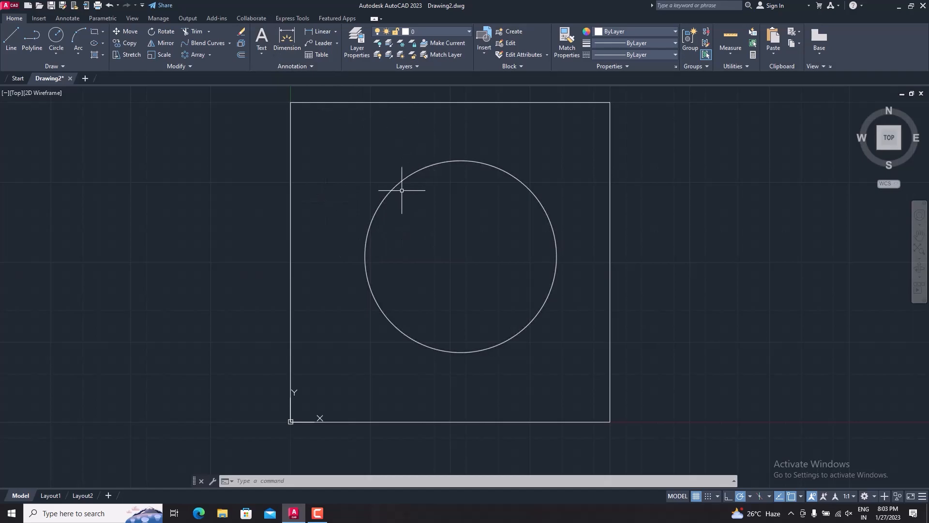
Offset the circle outward by a distance of 5.
left_click(240, 56)
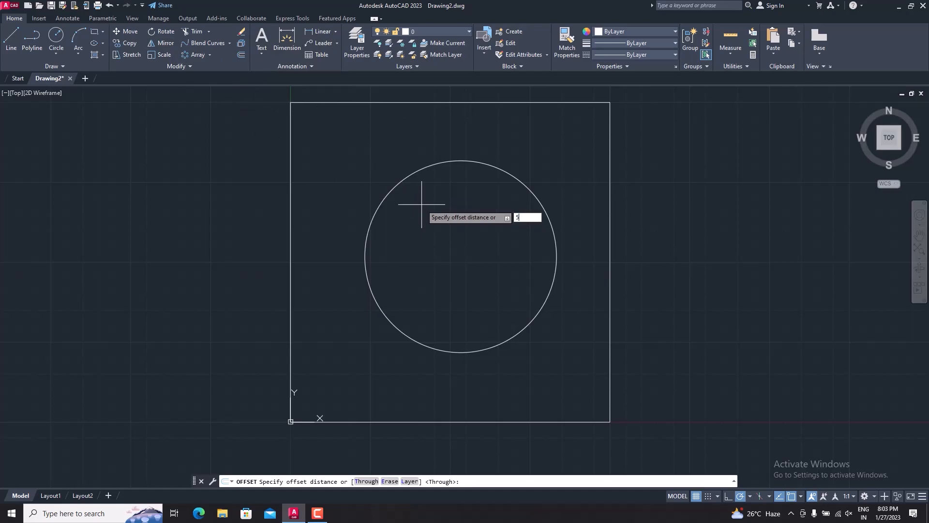
key("Return")
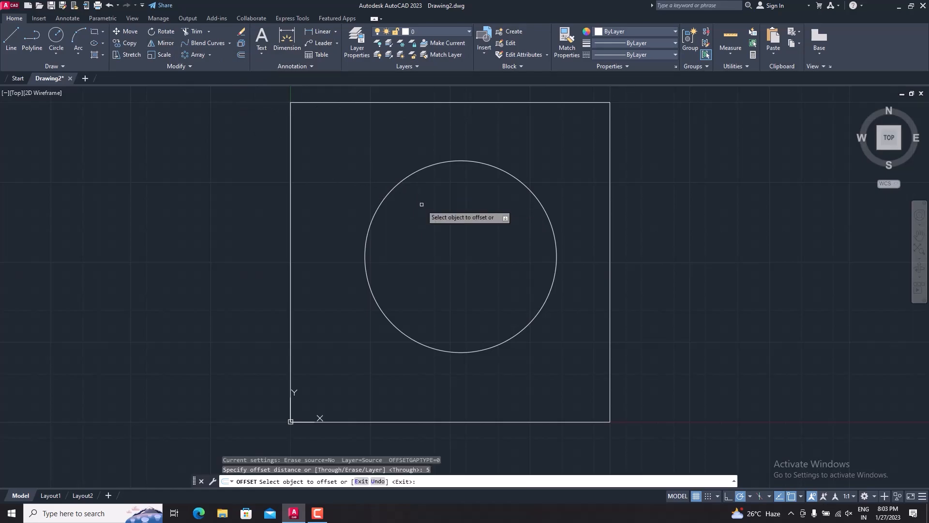
left_click(453, 160)
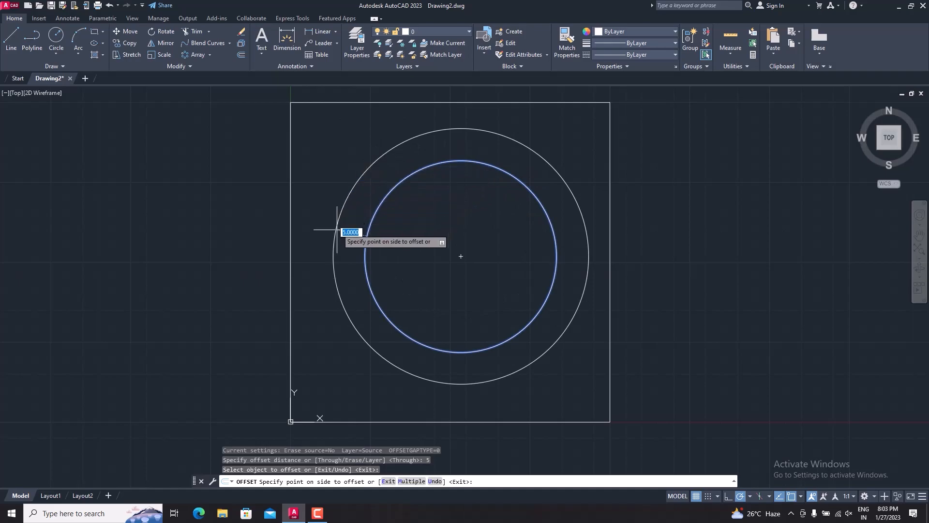
left_click(331, 253)
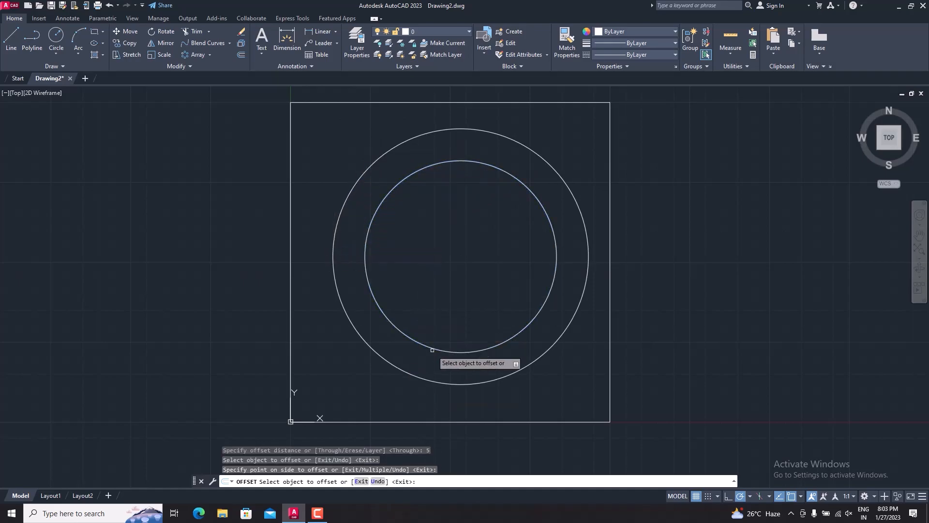
key("Escape")
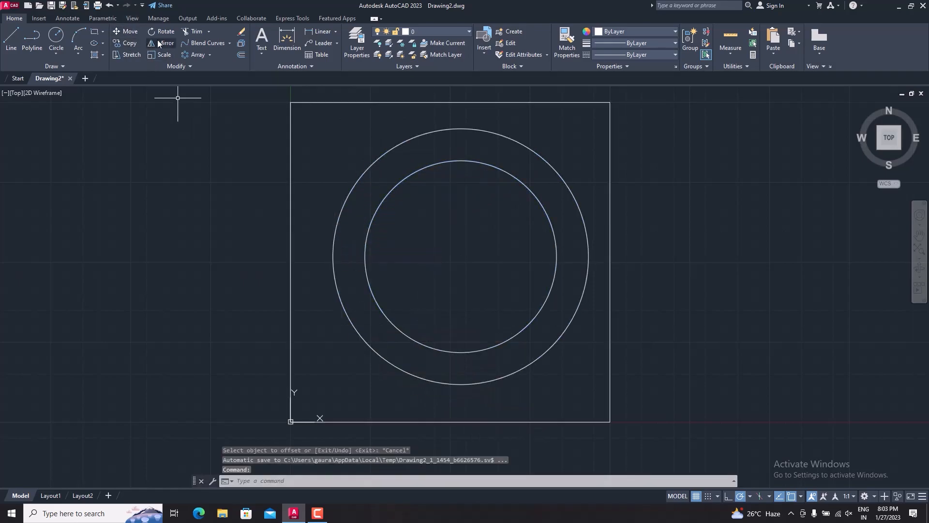
Draw a circle of radius 20 from the centre of the two concentric circles to compare it with the offset circle, and undo it.
left_click(57, 38)
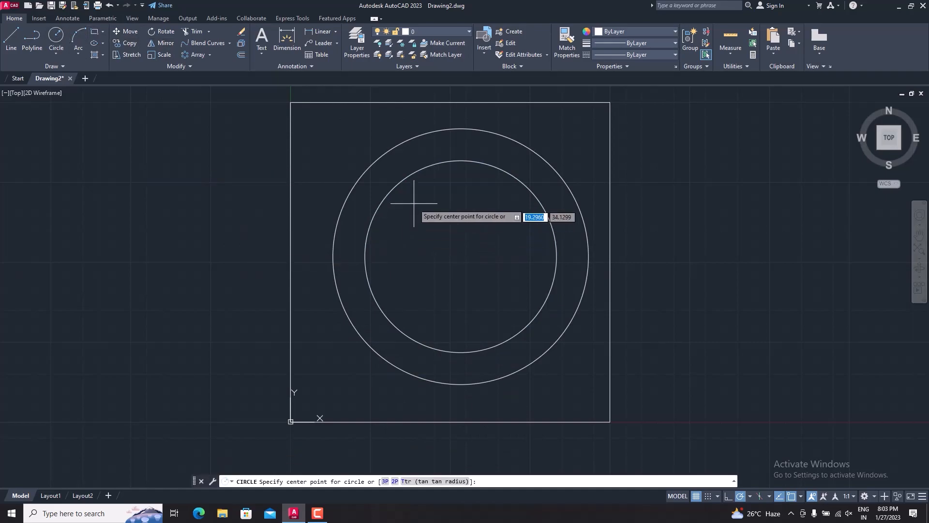
left_click(461, 256)
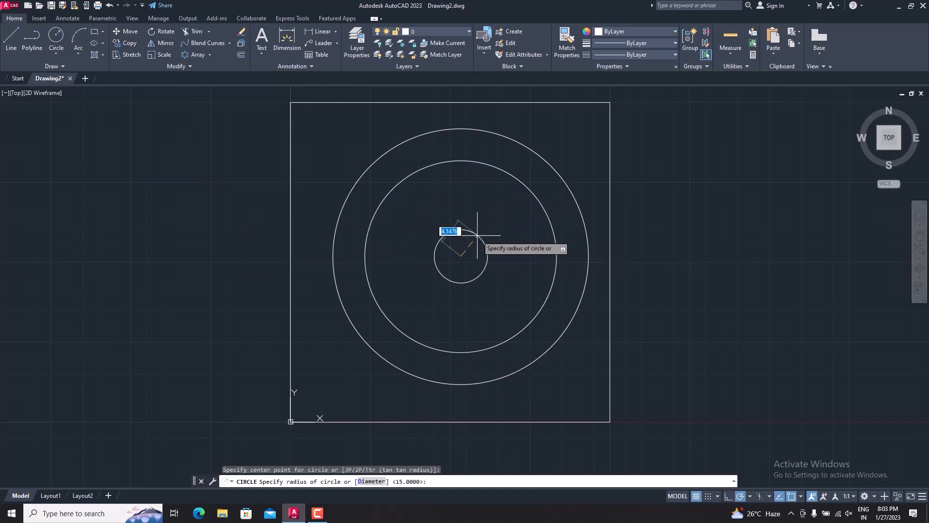
key("Return")
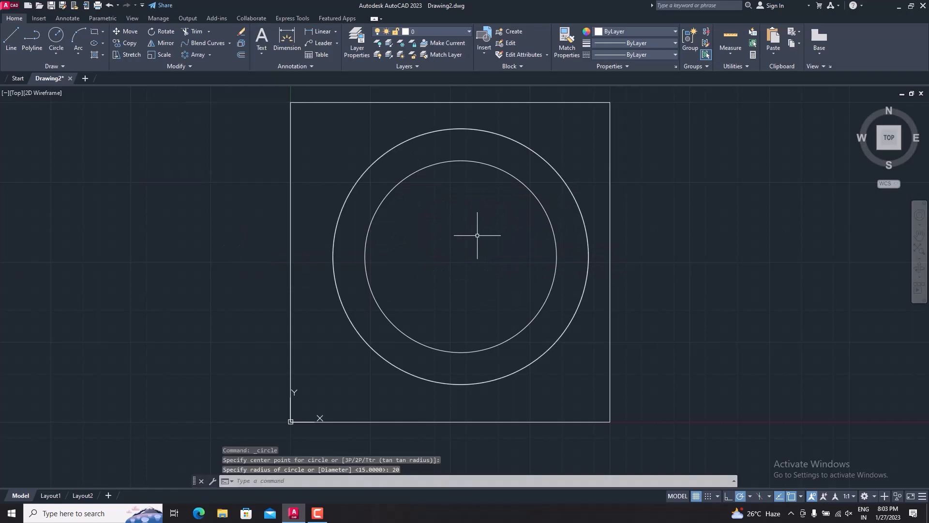
left_click(384, 153)
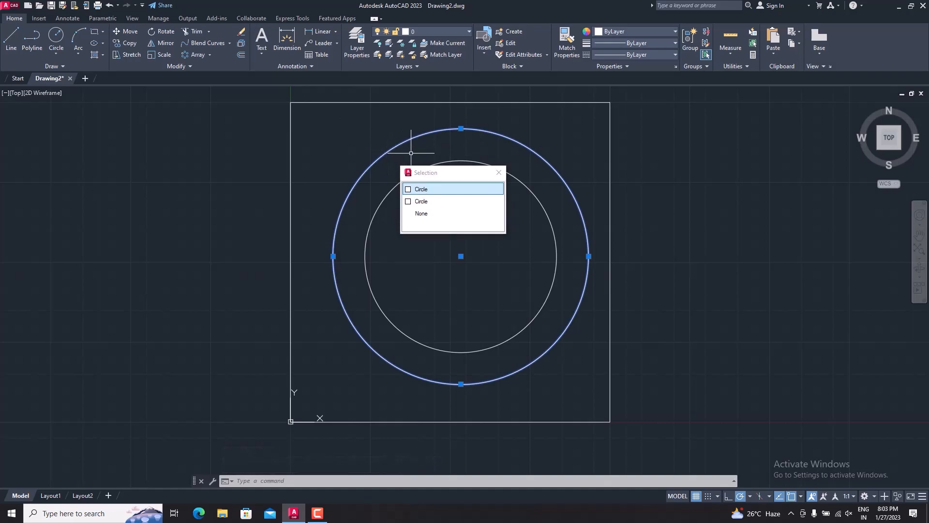
key("Escape")
key("ctrl+z")
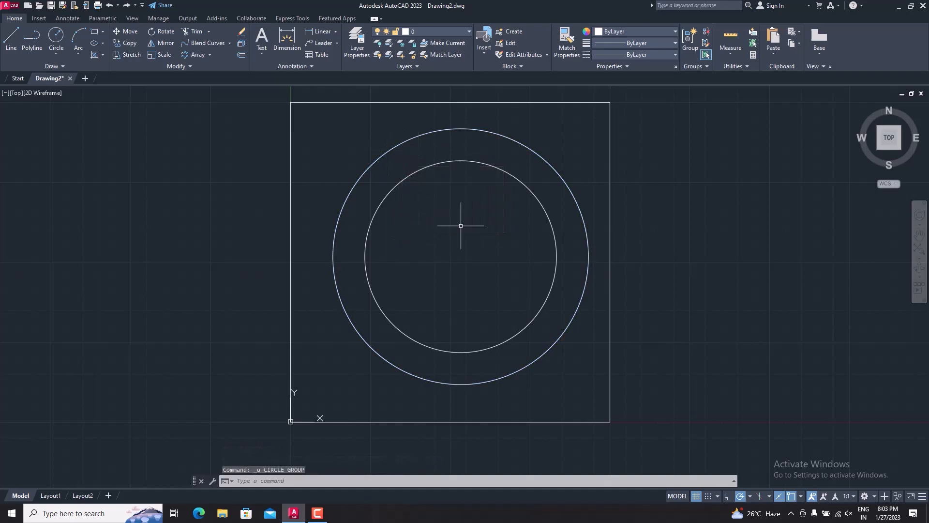
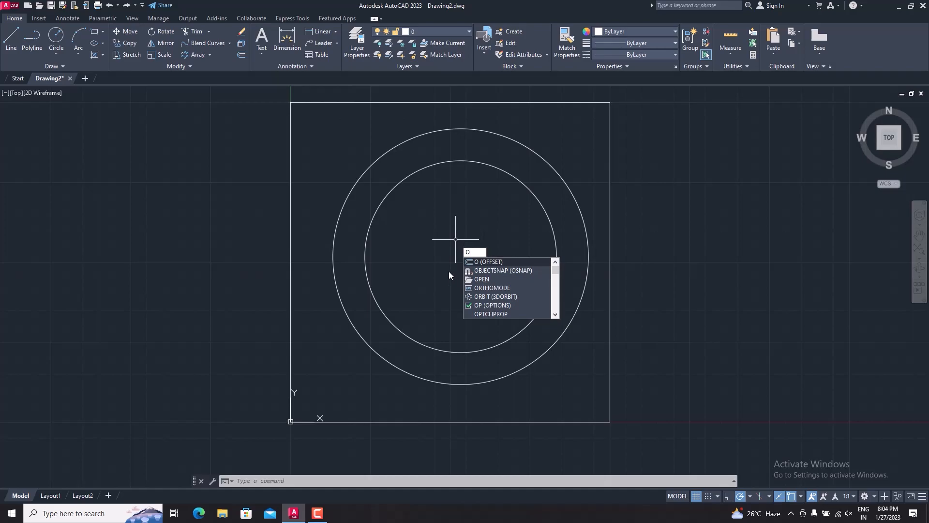
Offset the inner circle outward by a distance of 10, and undo that offset.
key("Return")
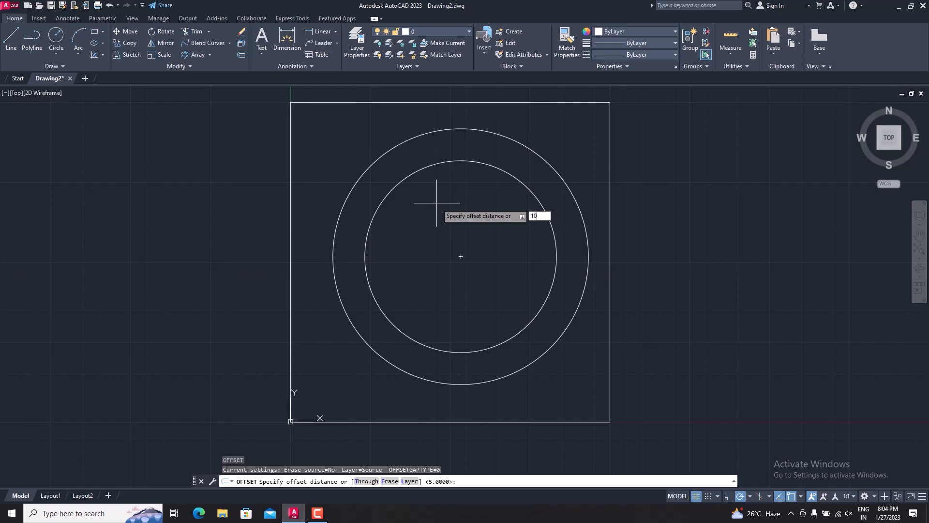
key("Return")
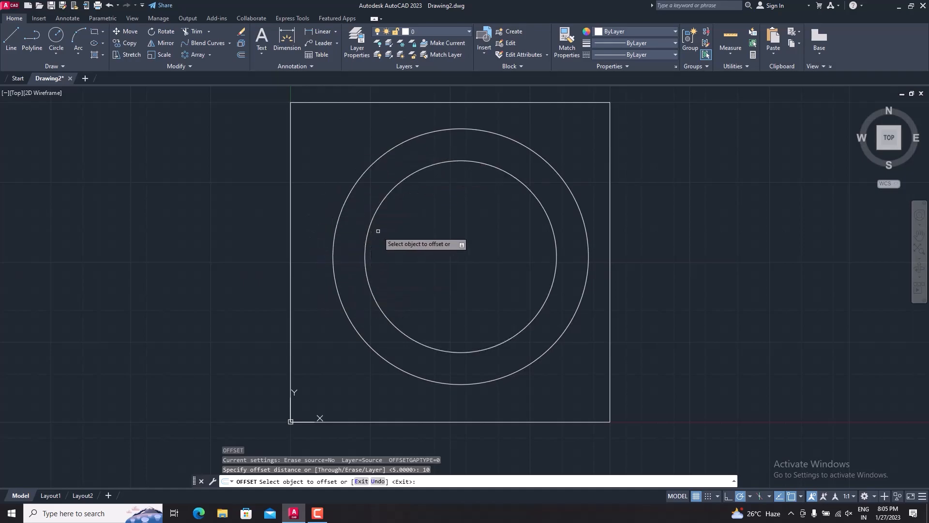
left_click(368, 234)
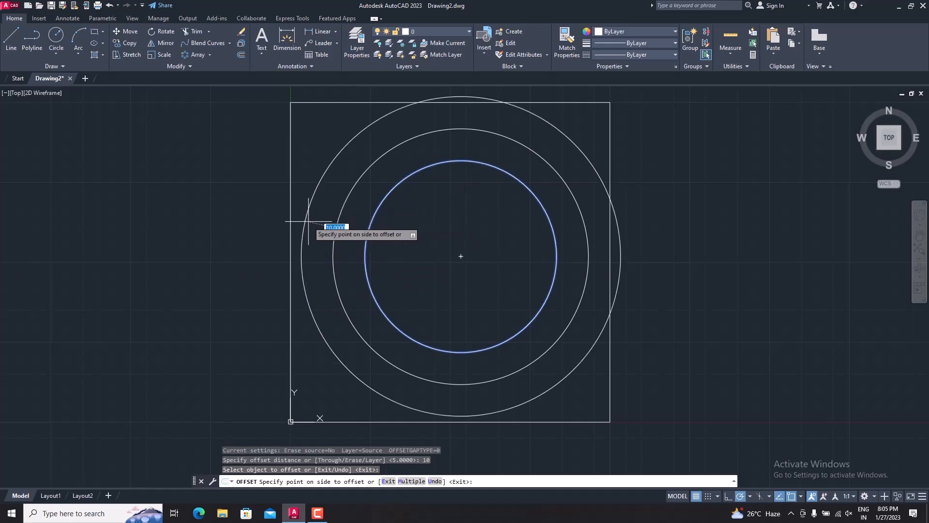
left_click(304, 256)
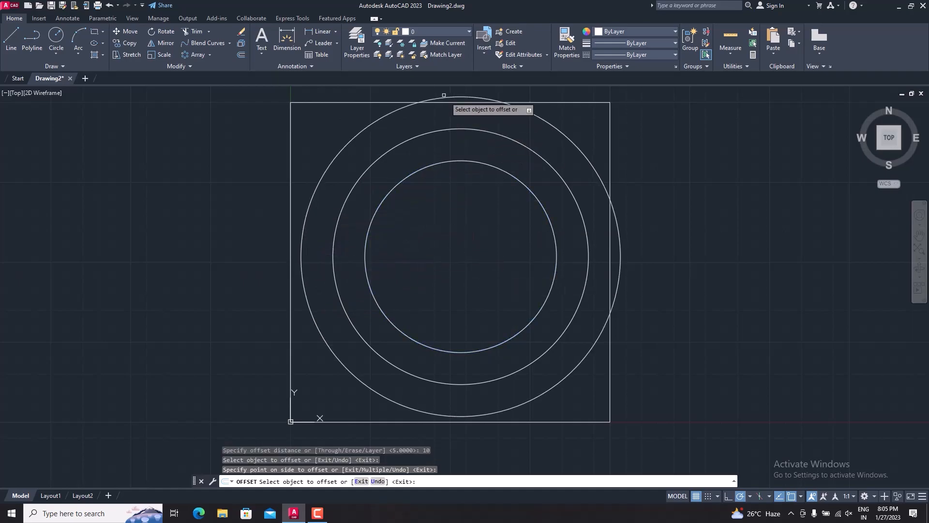
key("ctrl+z")
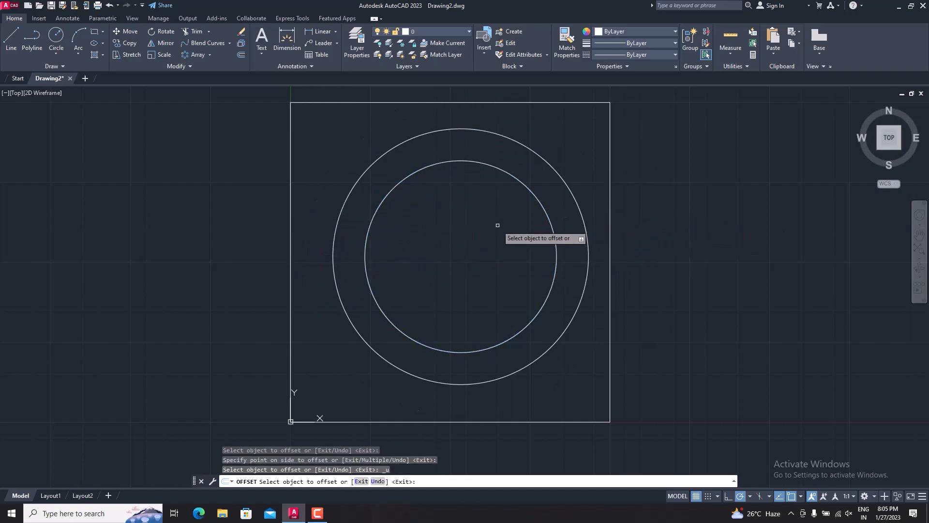
key("ctrl+z")
key("Escape")
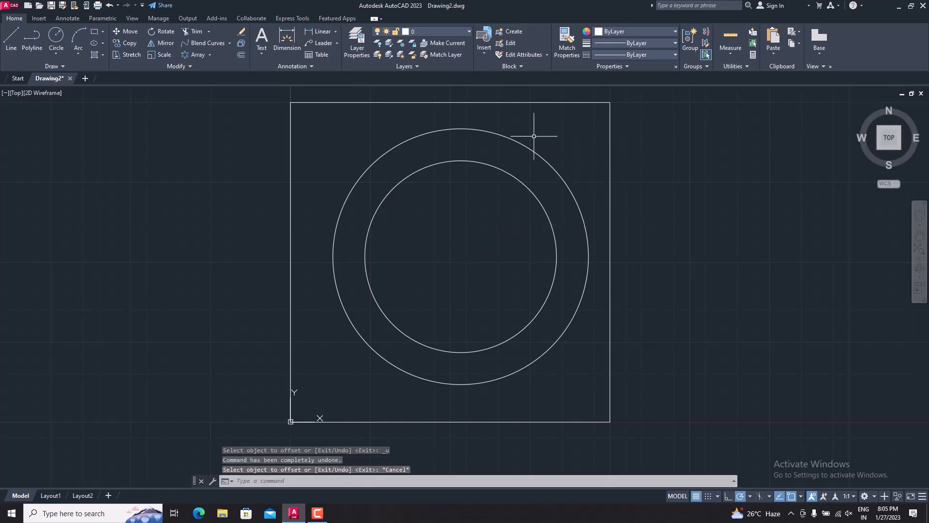
Undo the outward offset and the original circle so that only the large square is left.
key("ctrl+z")
key("ctrl+z")
key("ctrl+z")
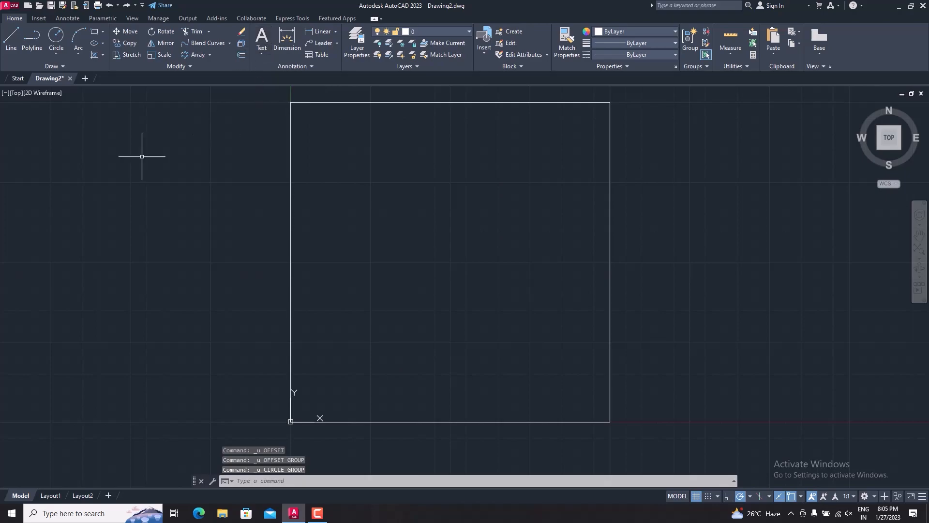
Draw a wide rectangle inside the upper part of the large square.
left_click(94, 31)
left_click(330, 170)
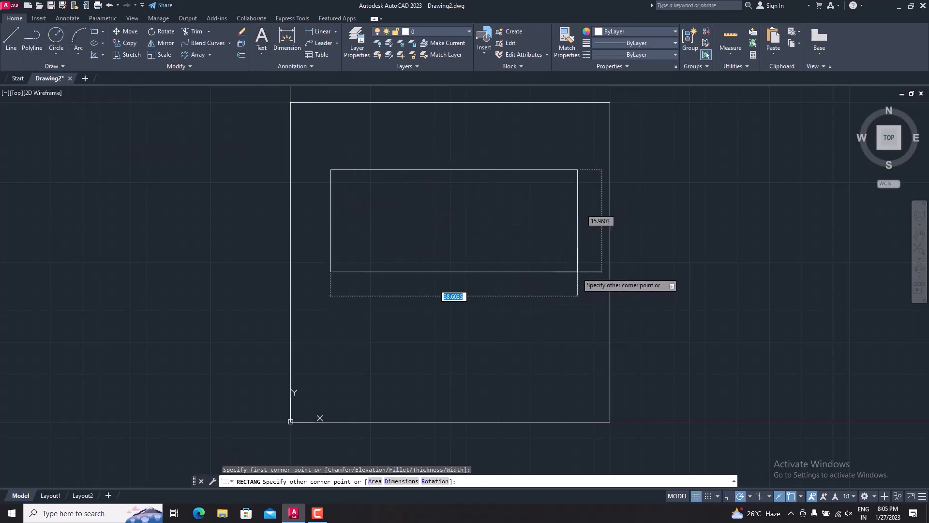
left_click(570, 303)
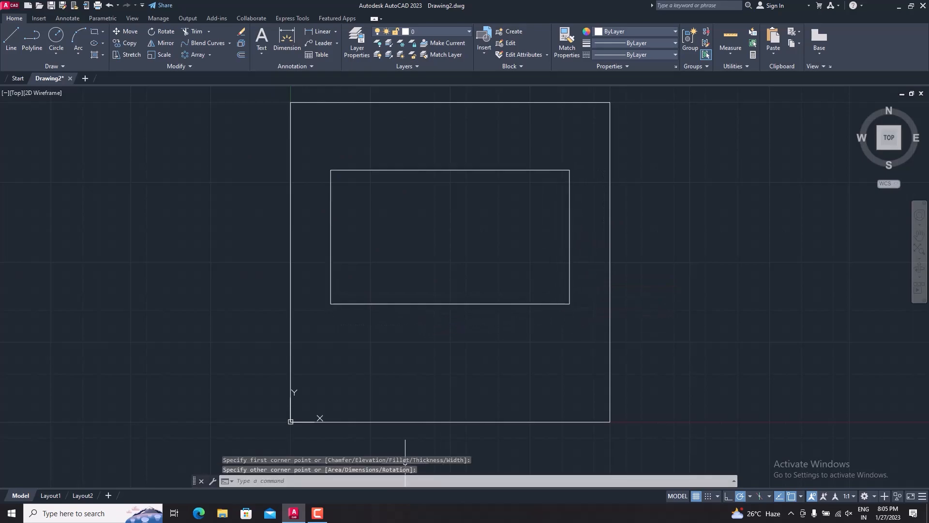
Draw a flat triangle as a polyline below the rectangle, ending it at its starting point.
left_click(26, 42)
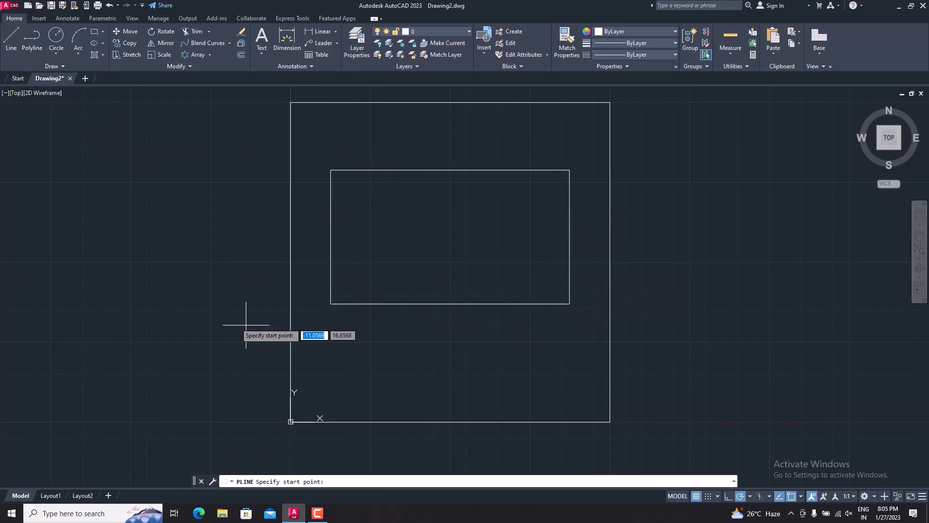
left_click(341, 360)
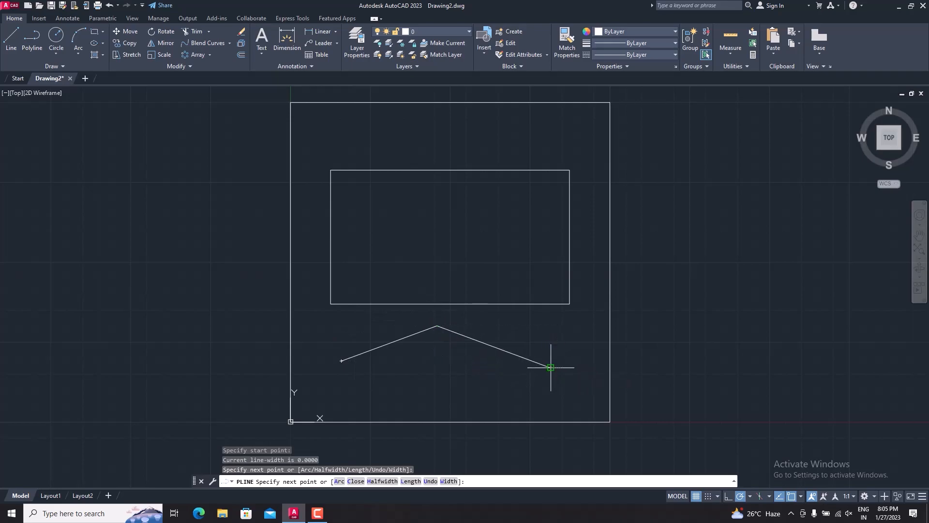
left_click(550, 367)
left_click(341, 360)
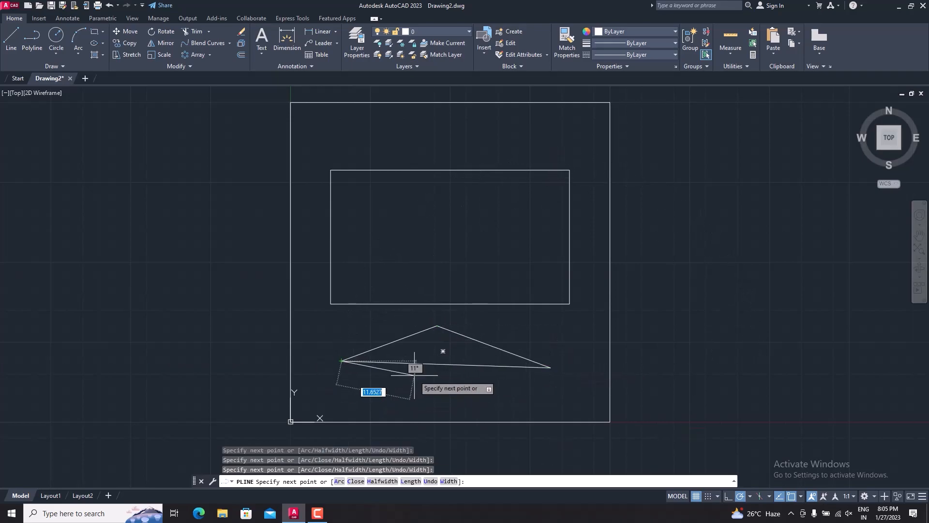
key("Escape")
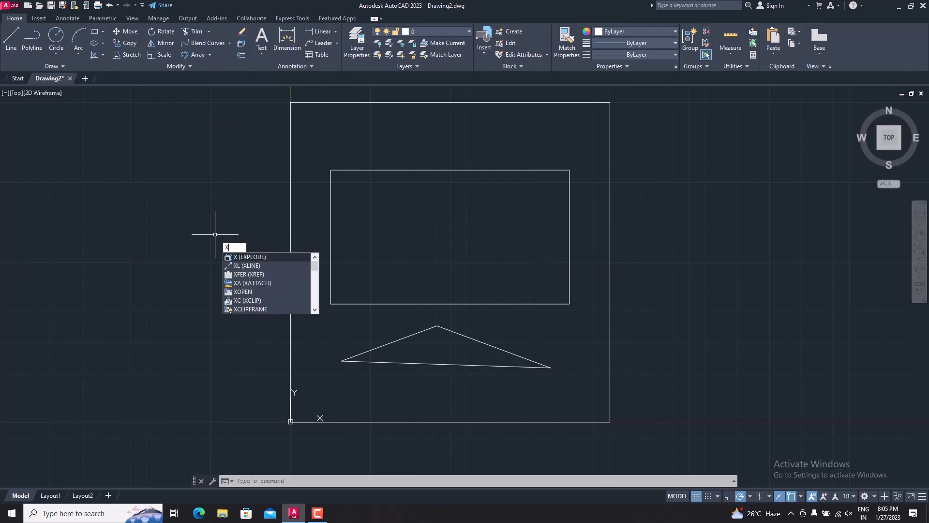
Explode the inner rectangle into separate lines.
key("Return")
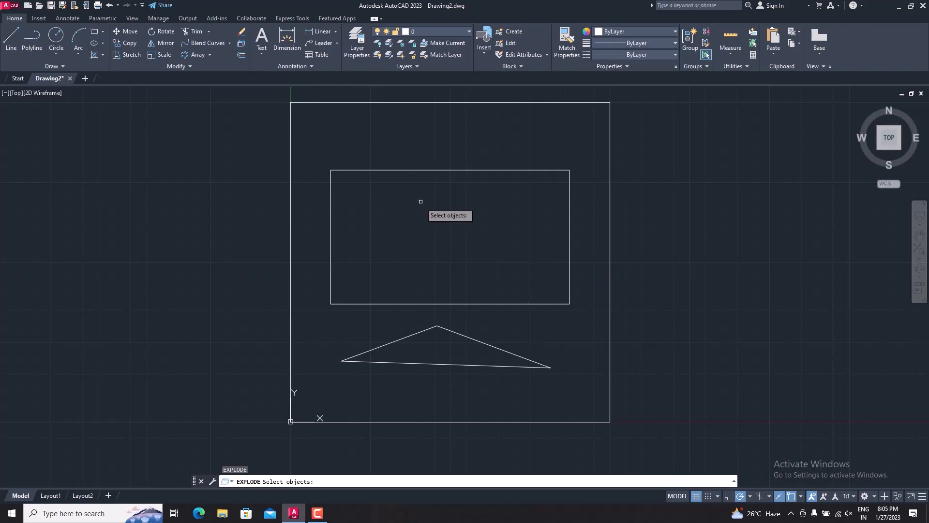
left_click(420, 169)
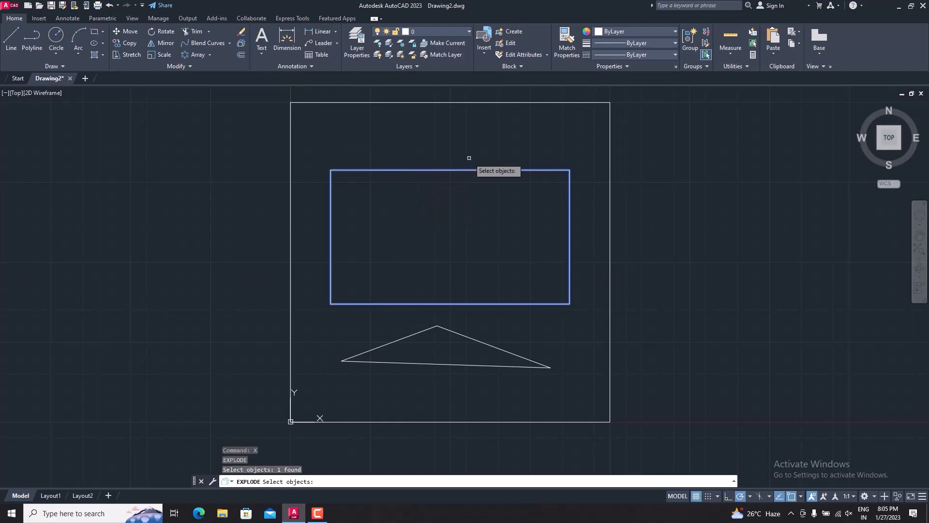
key("Return")
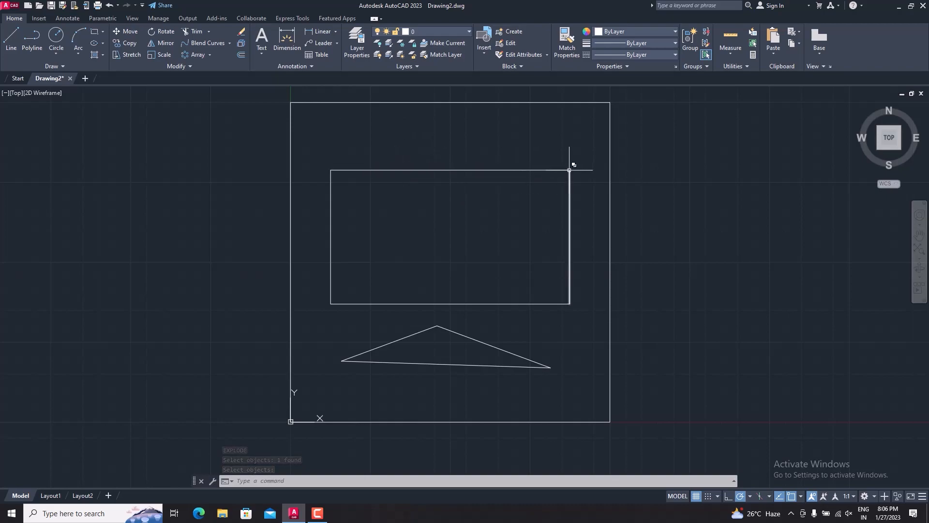
right_click(544, 170)
left_click(507, 183)
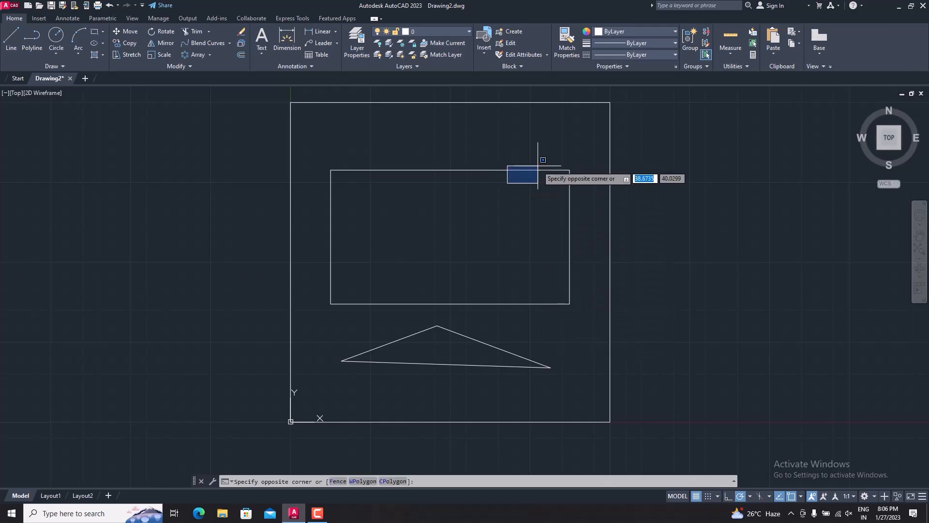
left_click(513, 188)
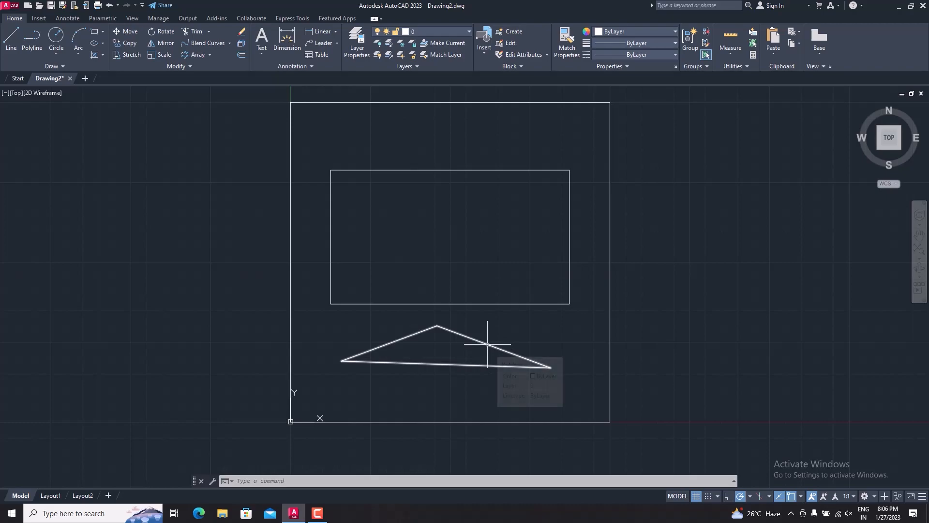
Explode the triangle polyline below the rectangle into separate lines.
type("x")
key("Return")
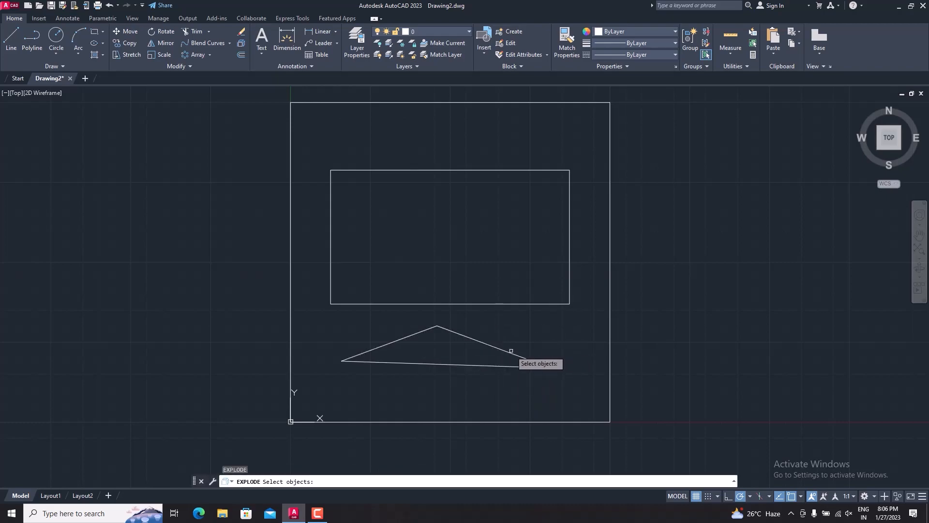
left_click(511, 353)
key("Return")
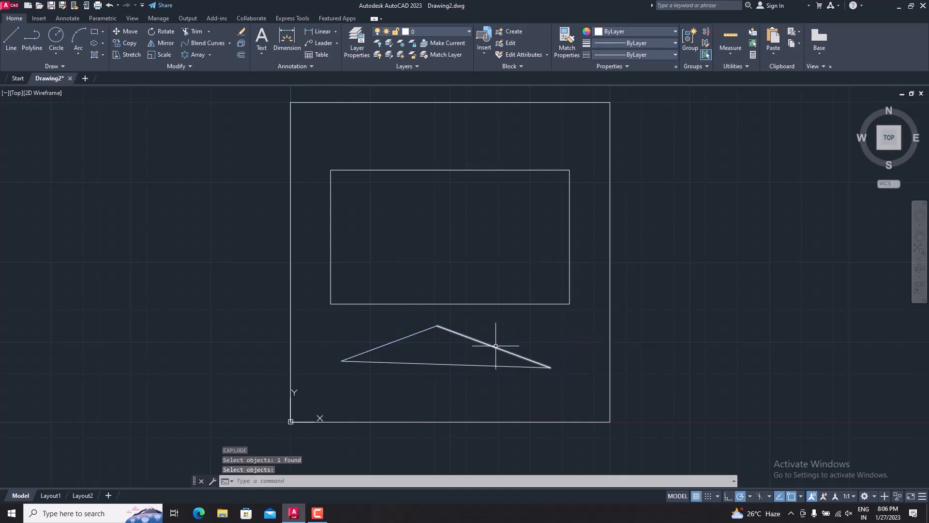
mouse_move(496, 345)
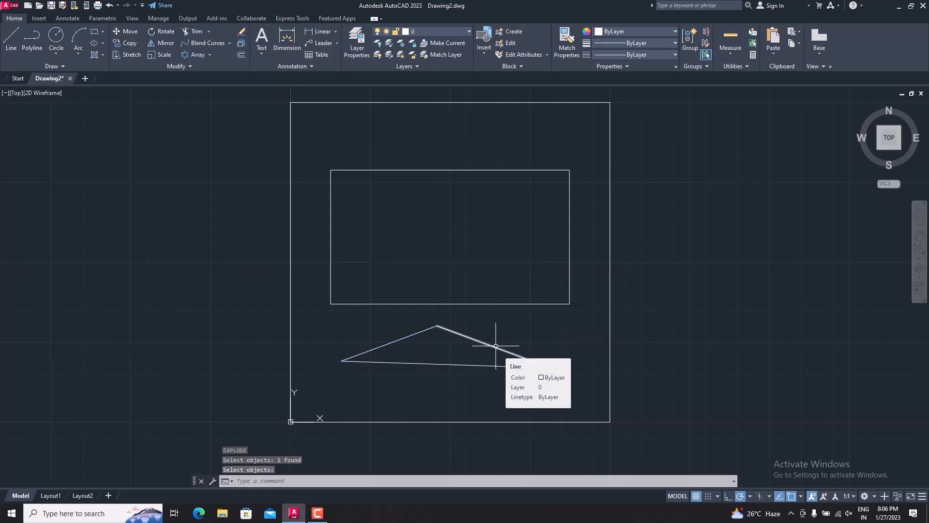
Erase all the separate rectangle and triangle lines inside the large square and undo the erasure.
left_click(305, 155)
key("Delete")
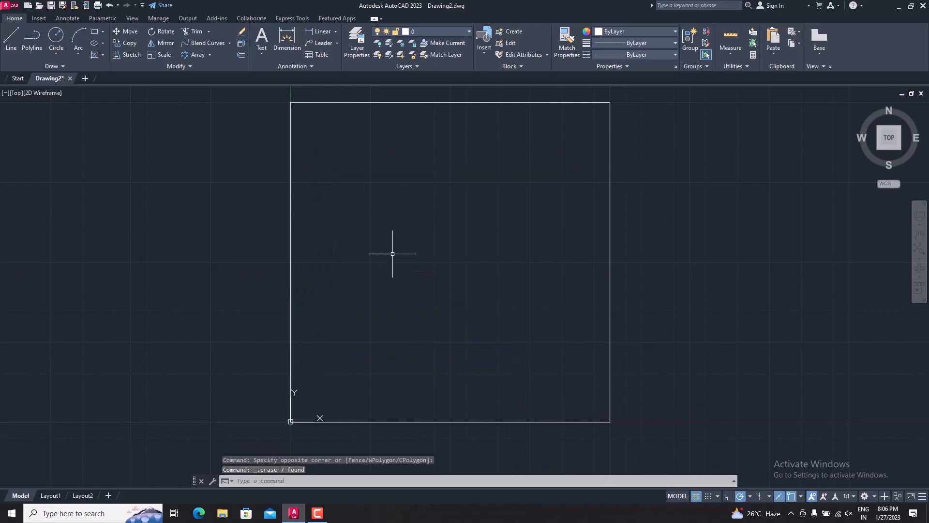
key("ctrl+z")
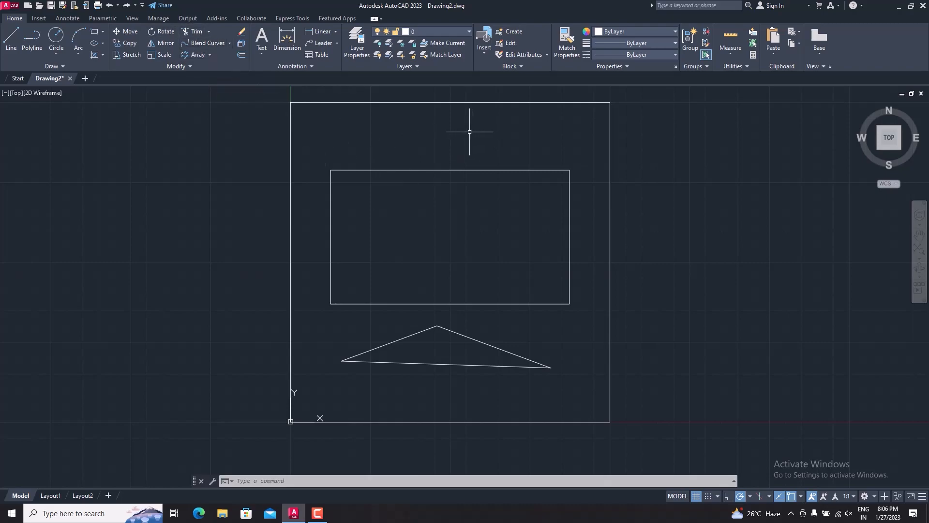
Join the four separate sides of the inner rectangle into a single polyline.
type("J")
key("Return")
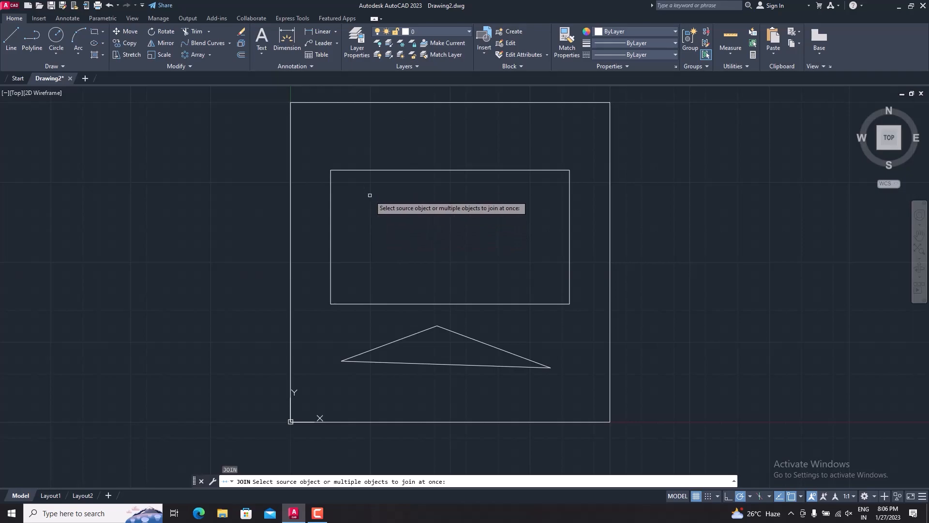
left_click(403, 170)
left_click(569, 194)
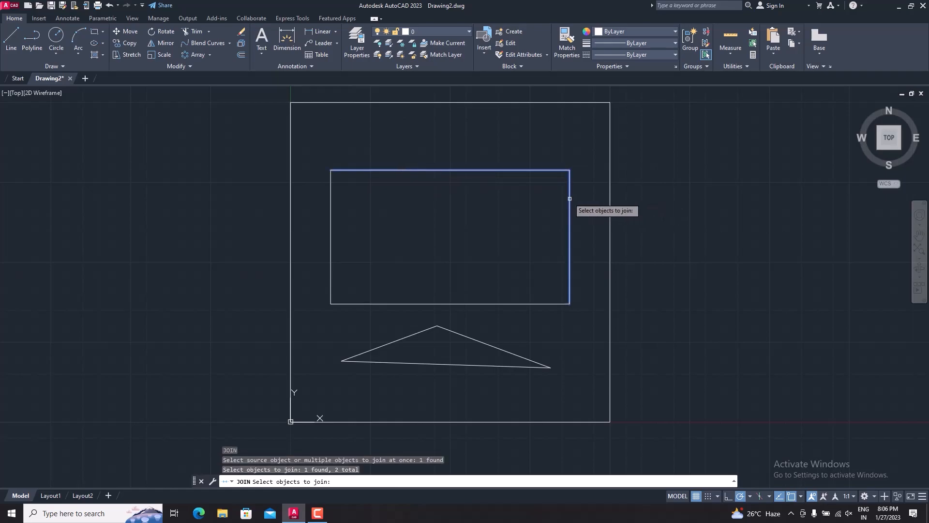
left_click(511, 304)
left_click(331, 225)
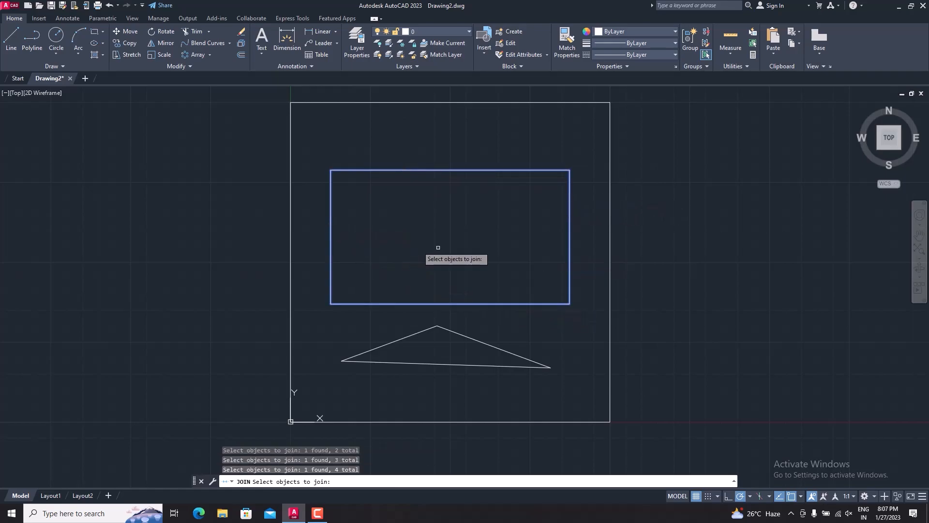
key("Return")
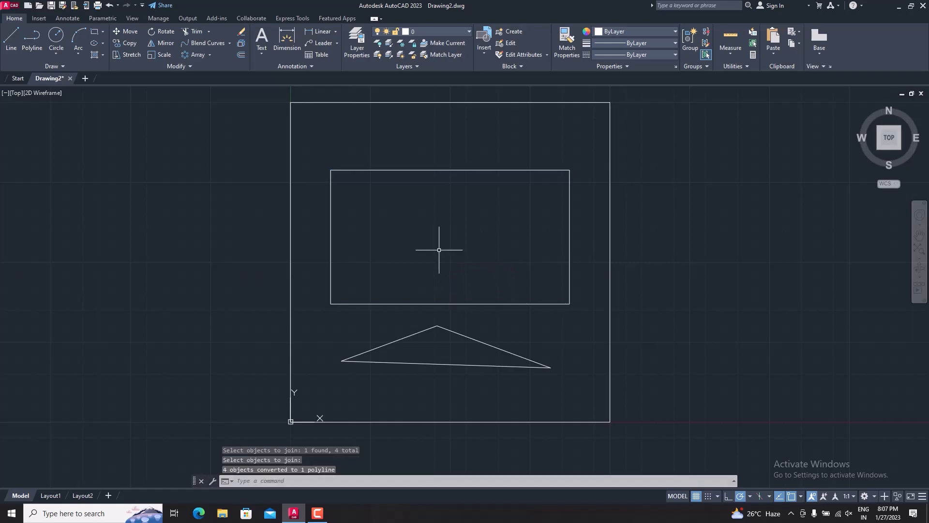
mouse_move(437, 170)
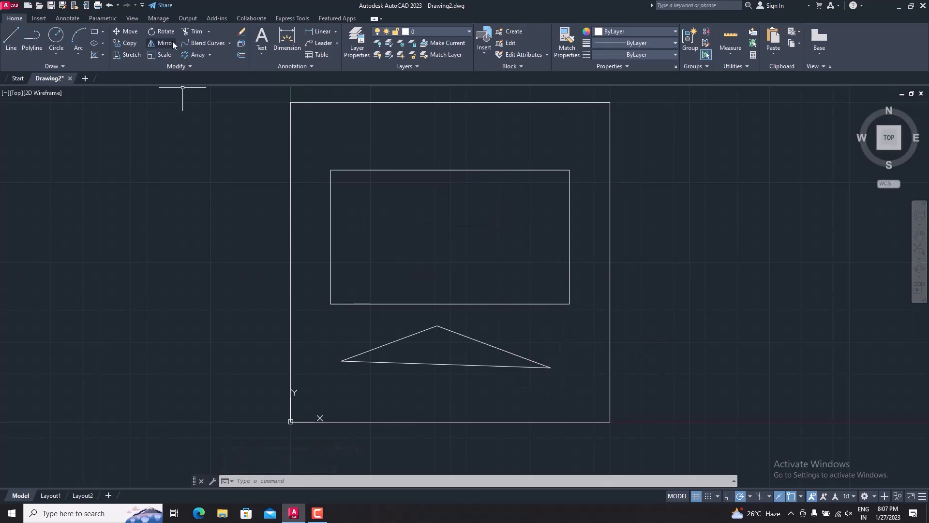
Join the three separate sides of the triangle into one polyline.
type("j")
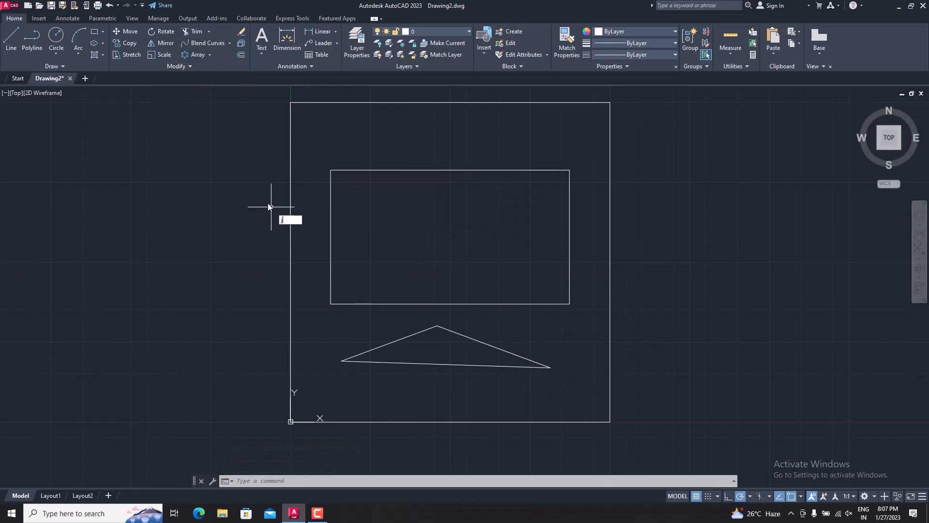
key("Return")
left_click(557, 390)
left_click(358, 333)
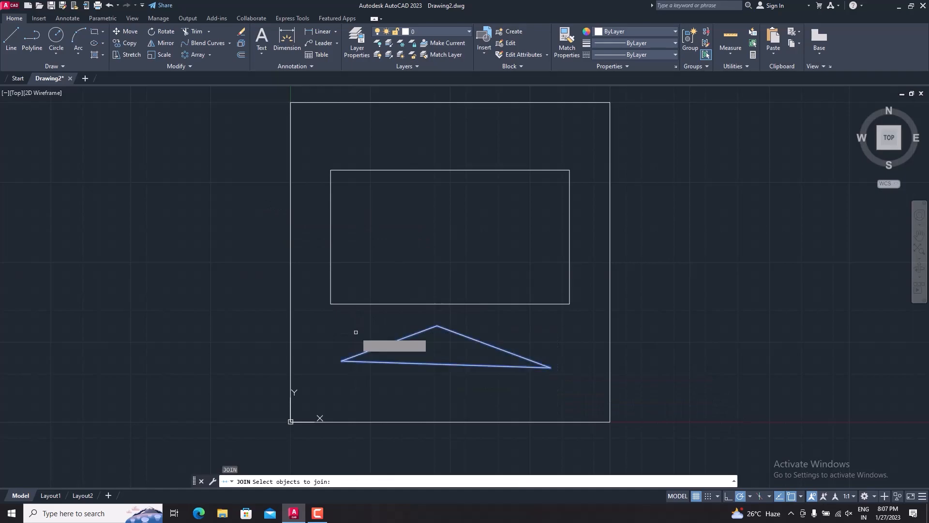
key("Return")
mouse_move(496, 346)
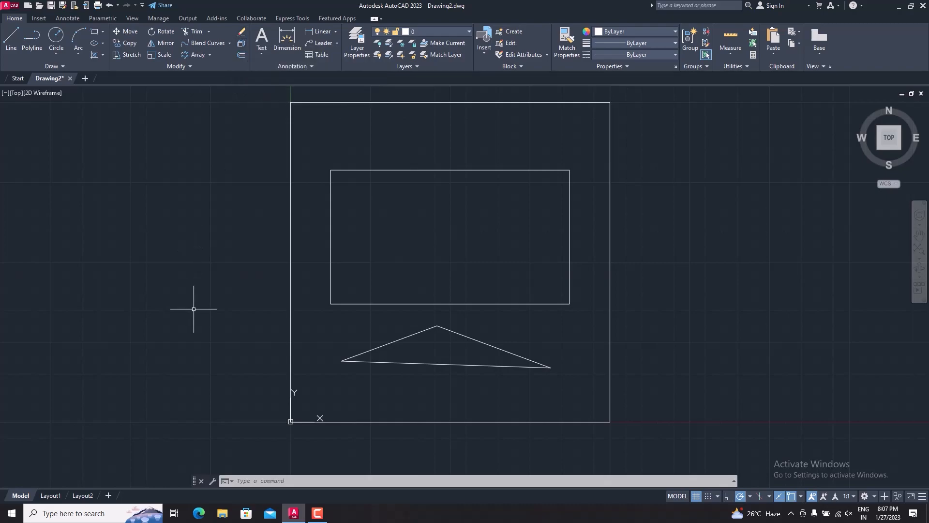
Erase the joined triangle and the inner rectangle with the Erase command, keeping the large square.
type("E")
key("Return")
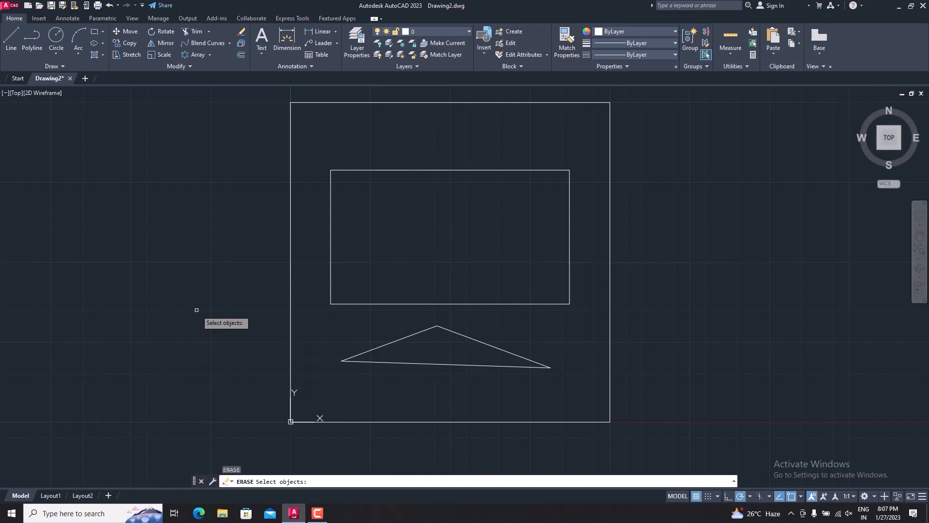
left_click(537, 366)
left_click(522, 304)
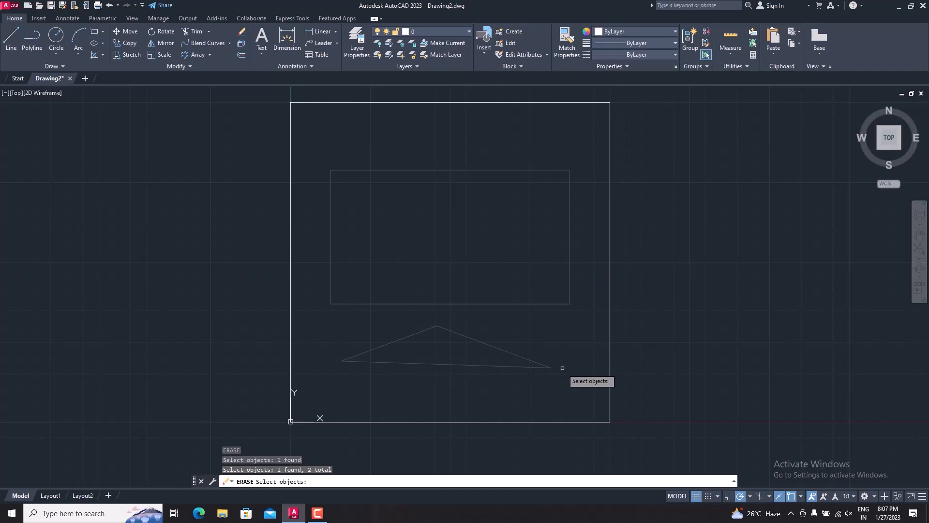
key("Return")
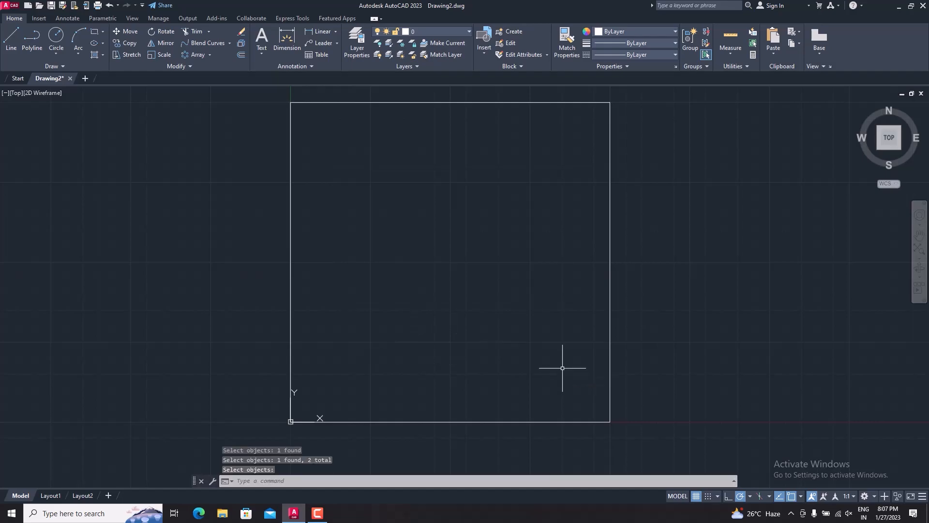